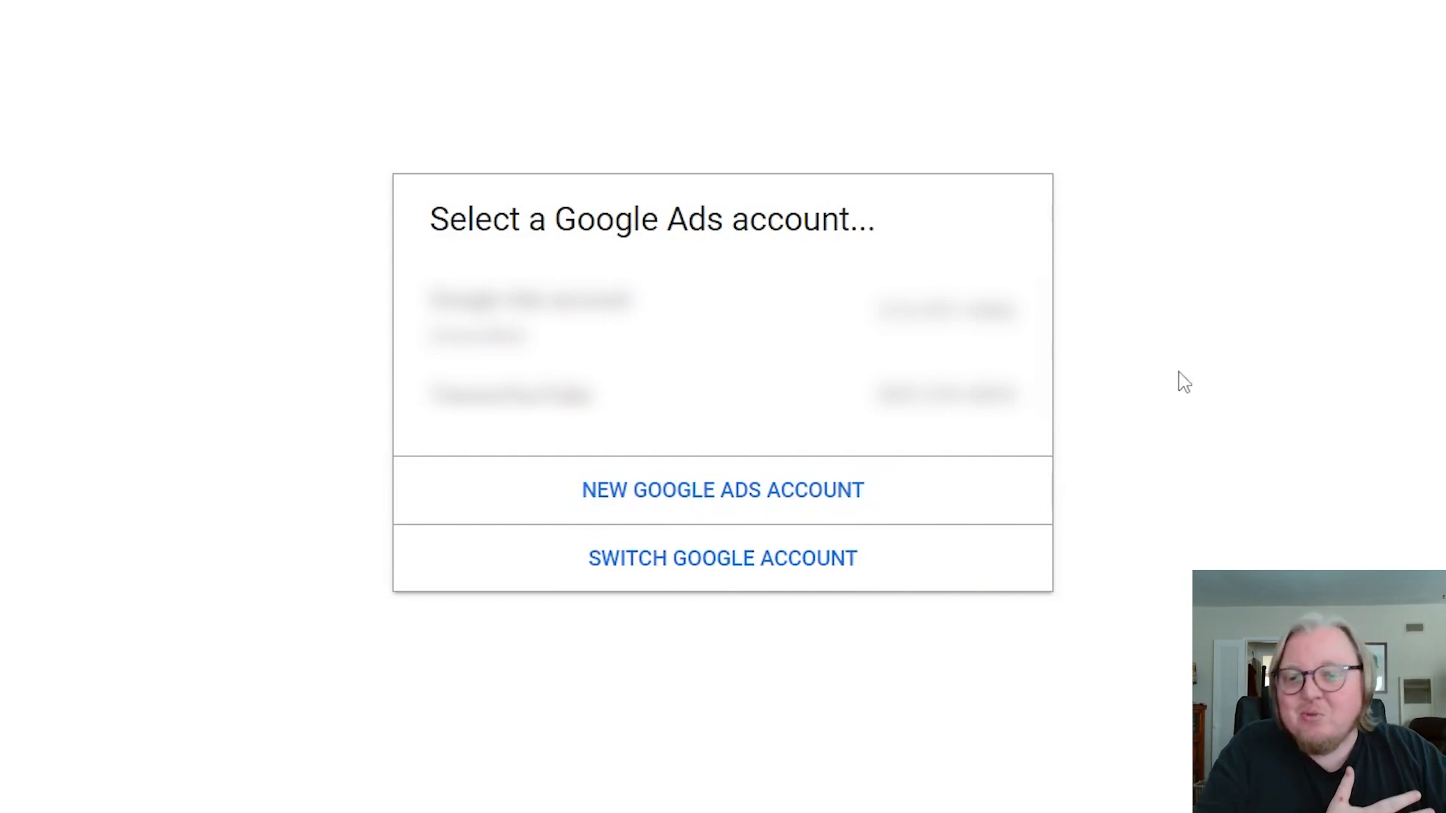
Open the second listed Google Ads account and set the ad's focus to driving video views and engagement with your channel.
{"action": "left_click", "coordinate": [857, 398]}
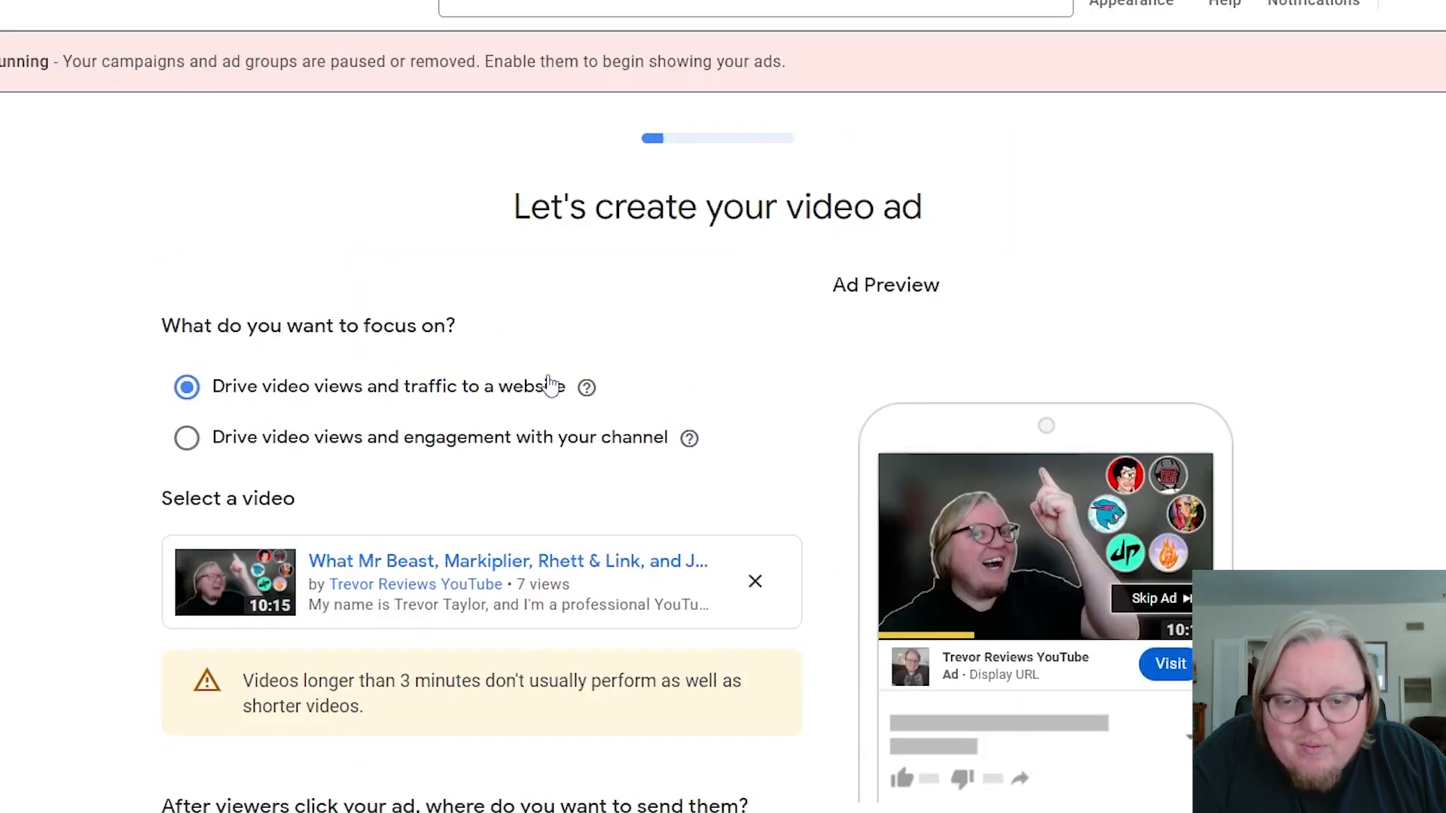
{"action": "scroll", "coordinate": [113, 387], "scroll_direction": "down", "scroll_amount": 2}
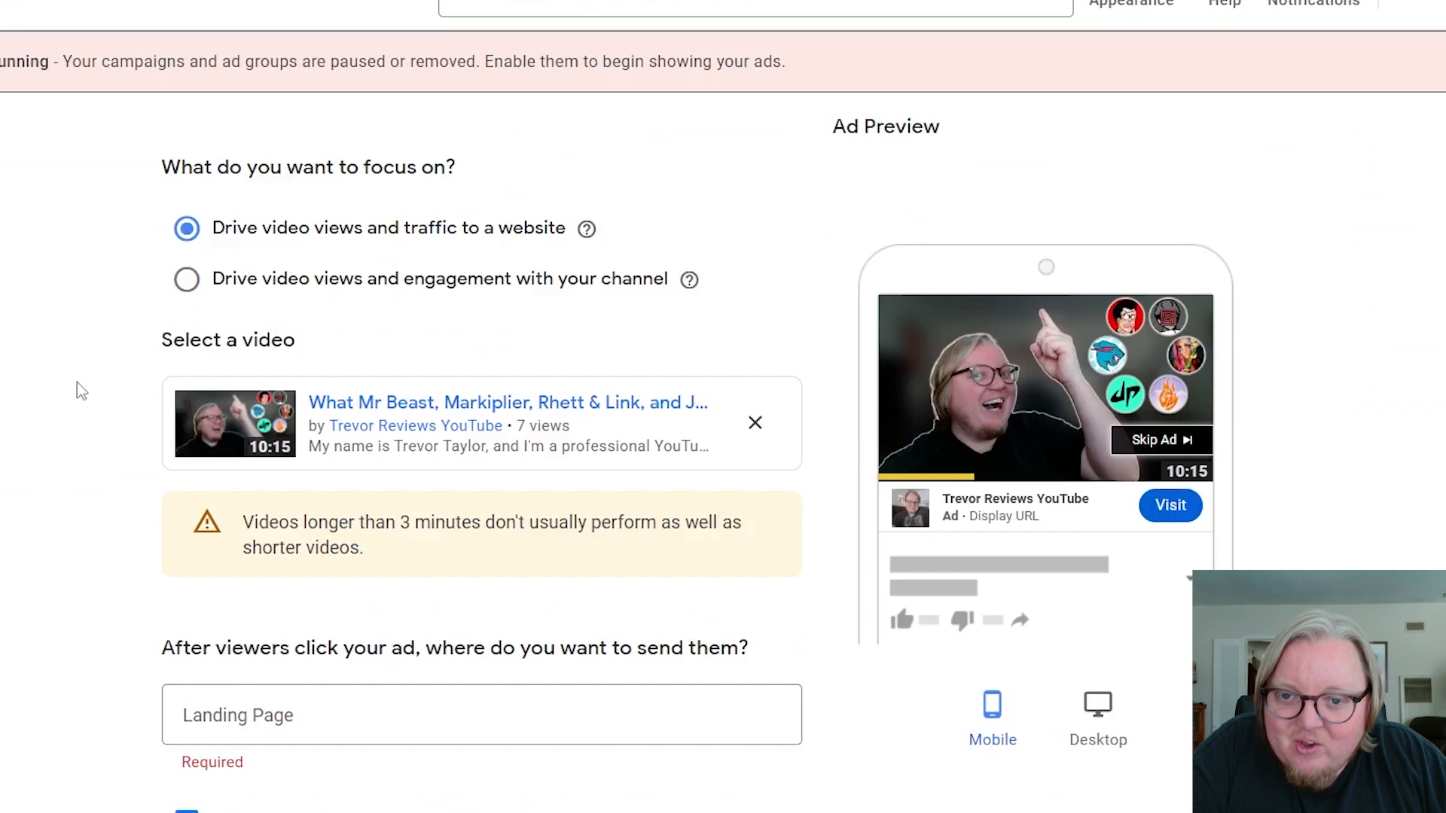
{"action": "left_click", "coordinate": [184, 282]}
{"action": "scroll", "coordinate": [482, 452], "scroll_direction": "down", "scroll_amount": 4}
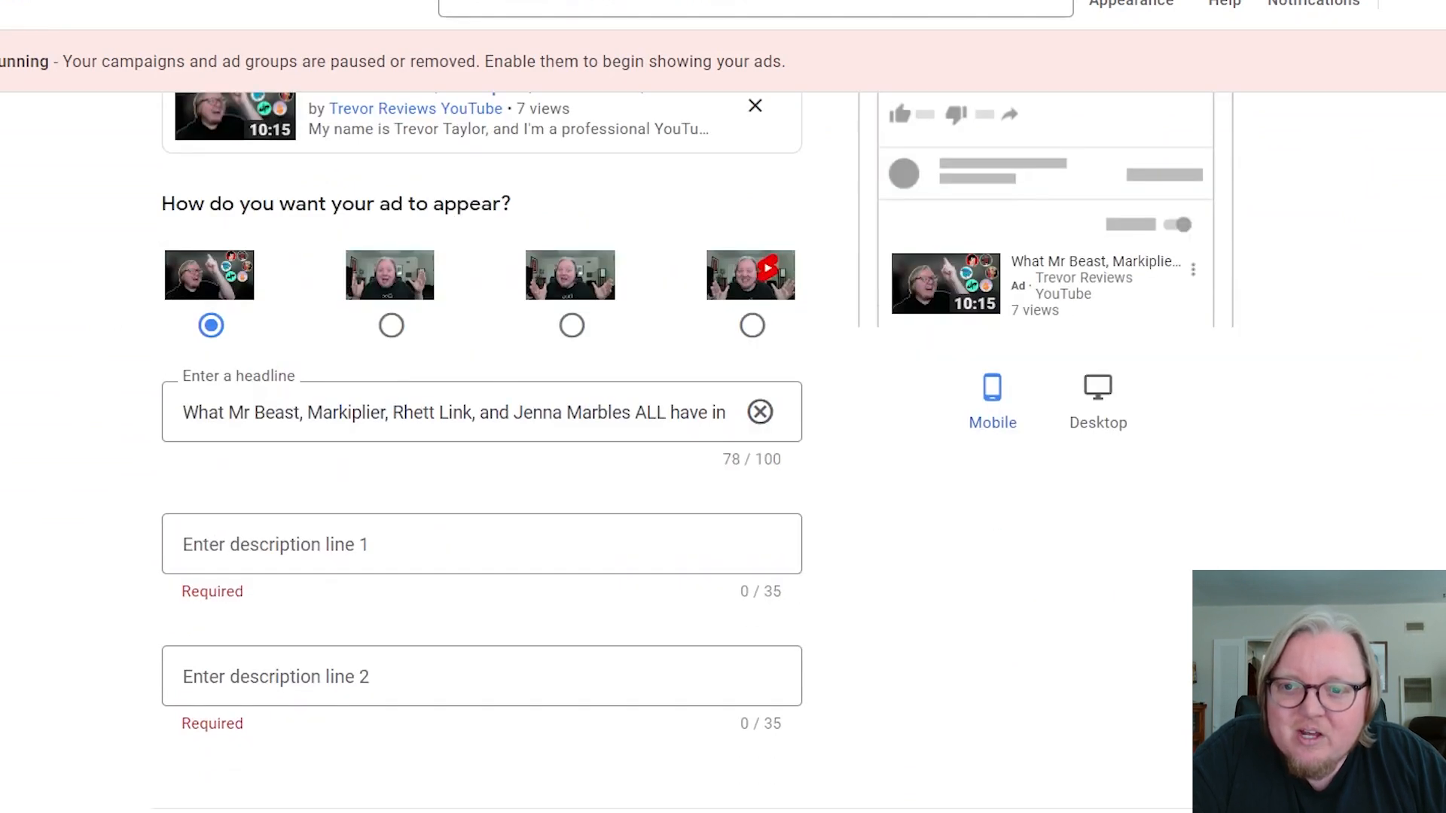
{"action": "scroll", "coordinate": [482, 452], "scroll_direction": "up", "scroll_amount": 2}
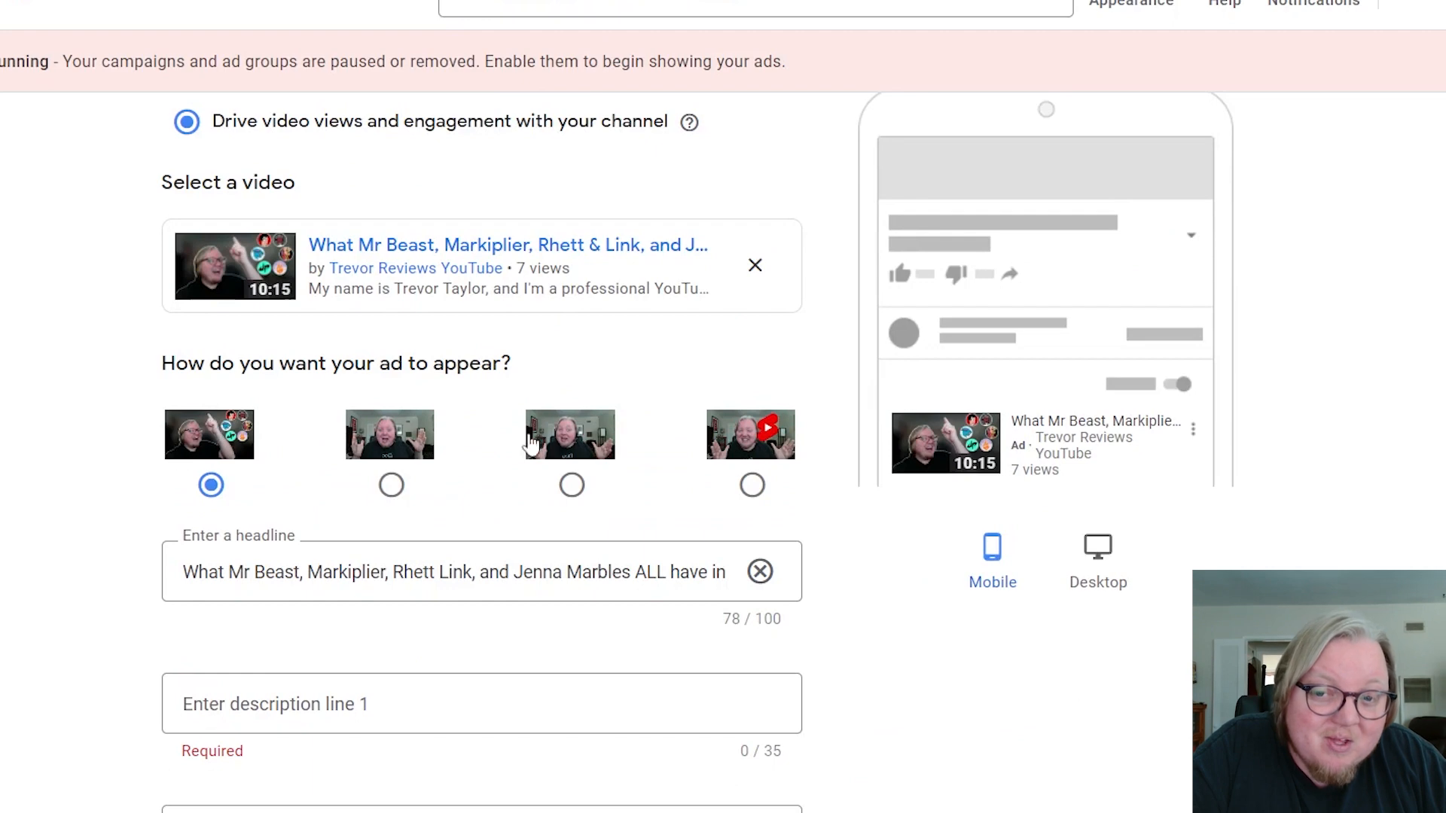
{"action": "scroll", "coordinate": [212, 566], "scroll_direction": "down", "scroll_amount": 2}
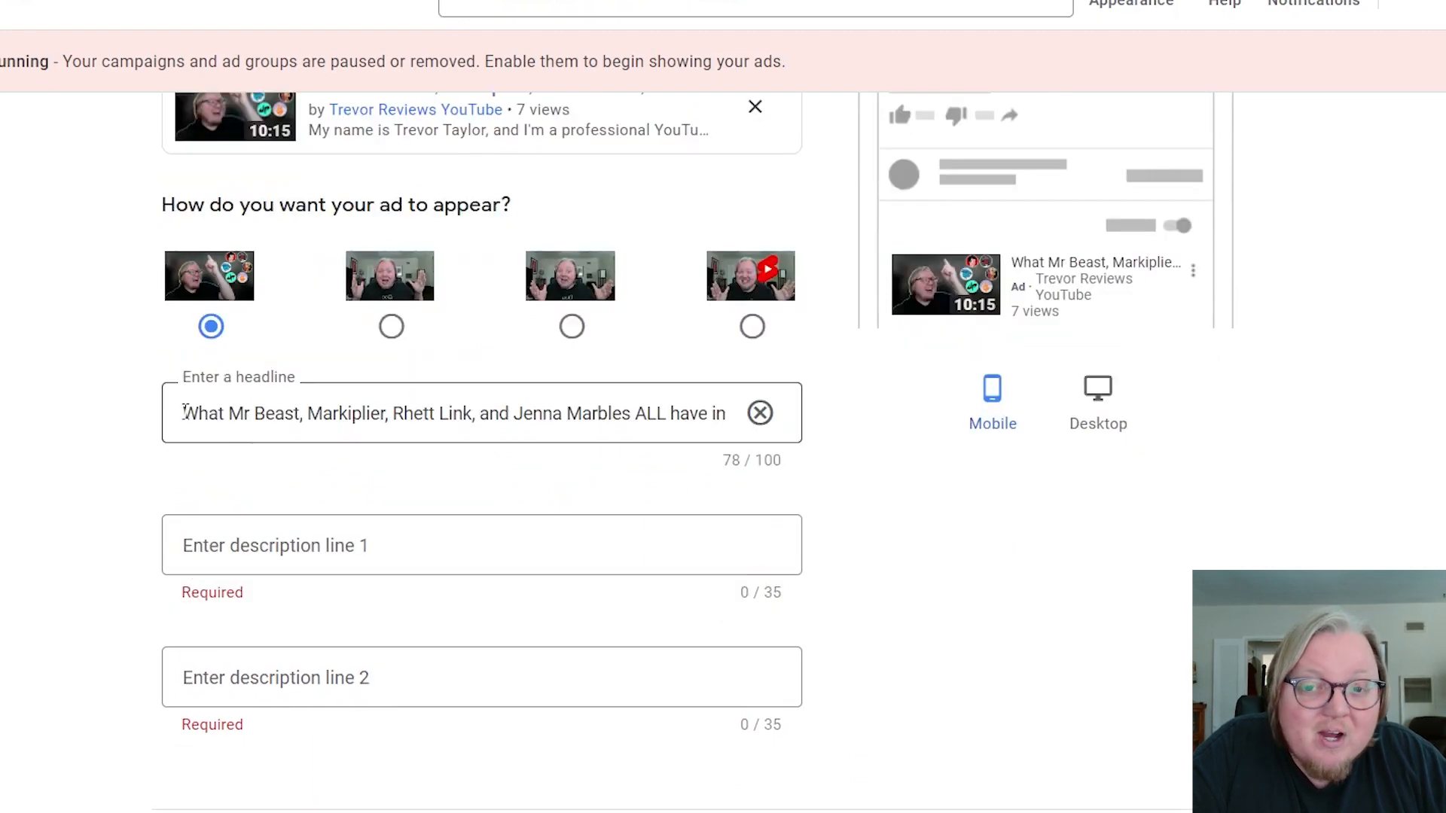
Replace the ad headline with "What Every Single Major YouTuber Has In Common".
{"action": "left_click_drag", "start_coordinate": [184, 412], "coordinate": [834, 425]}
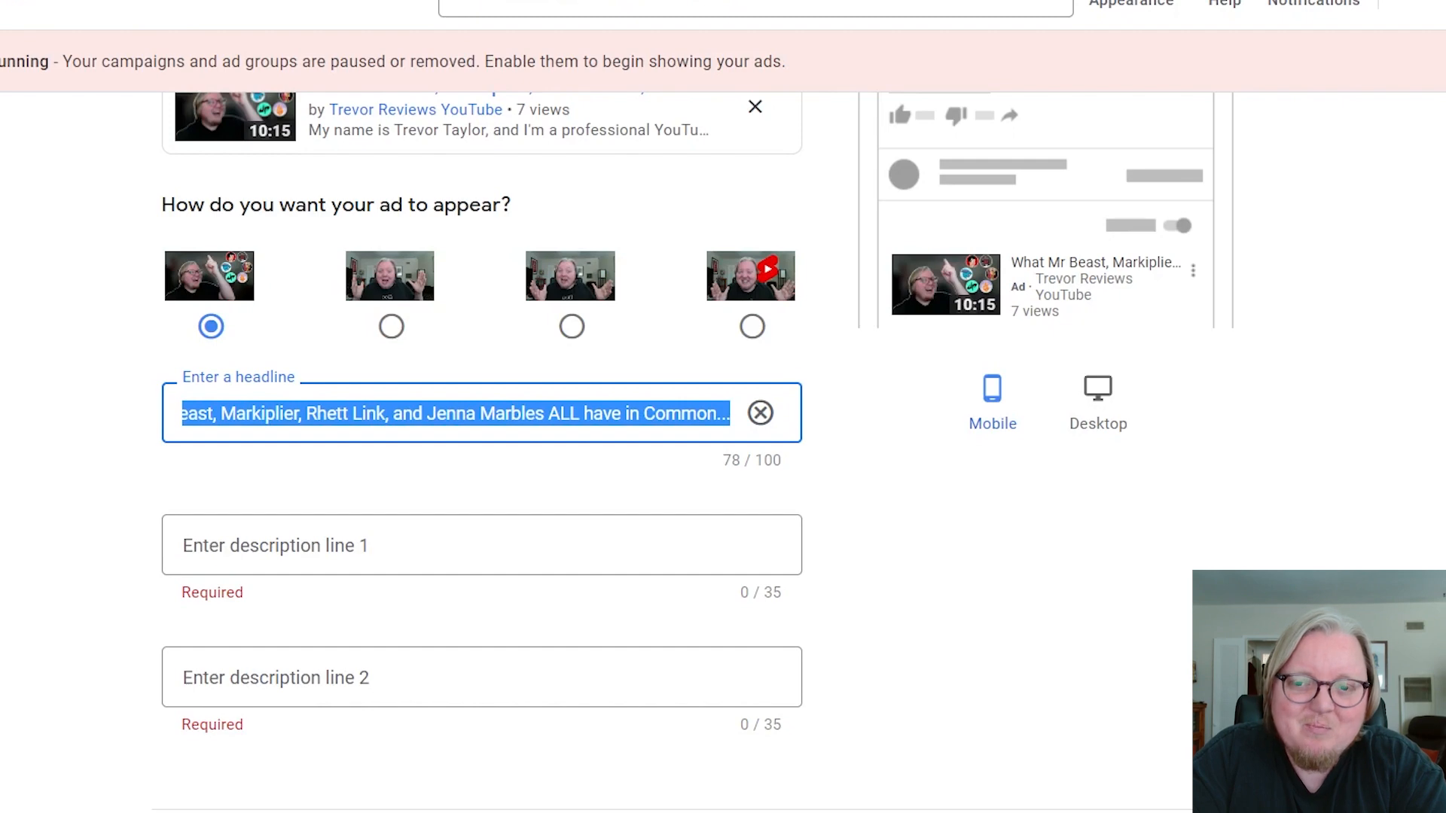
{"action": "key", "text": "BackSpace"}
{"action": "type", "text": "What Ever uy"}
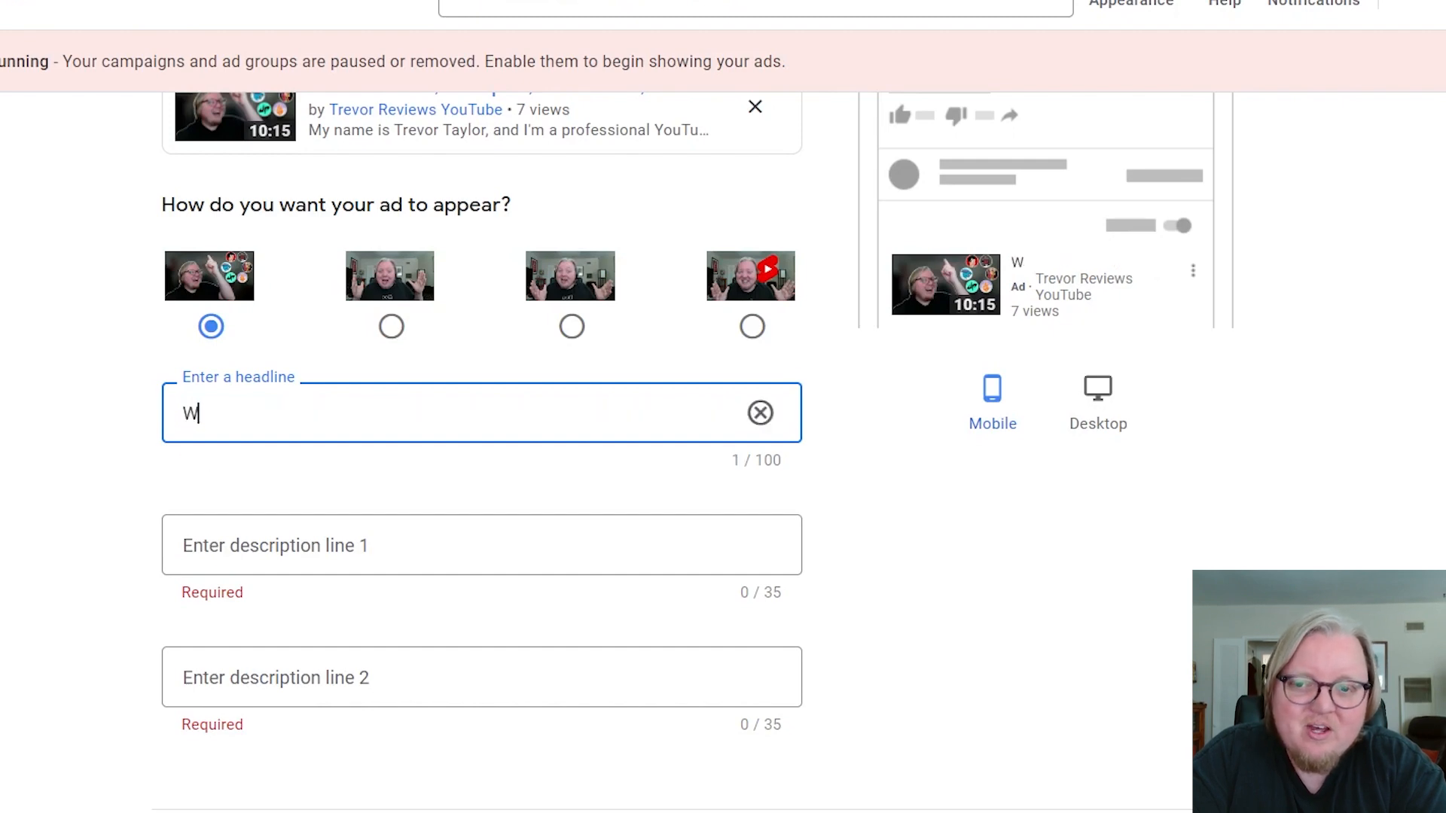
{"action": "key", "text": "BackSpace"}
{"action": "key", "text": "BackSpace"}
{"action": "key", "text": "BackSpace"}
{"action": "key", "text": "BackSpace"}
{"action": "type", "text": "y"}
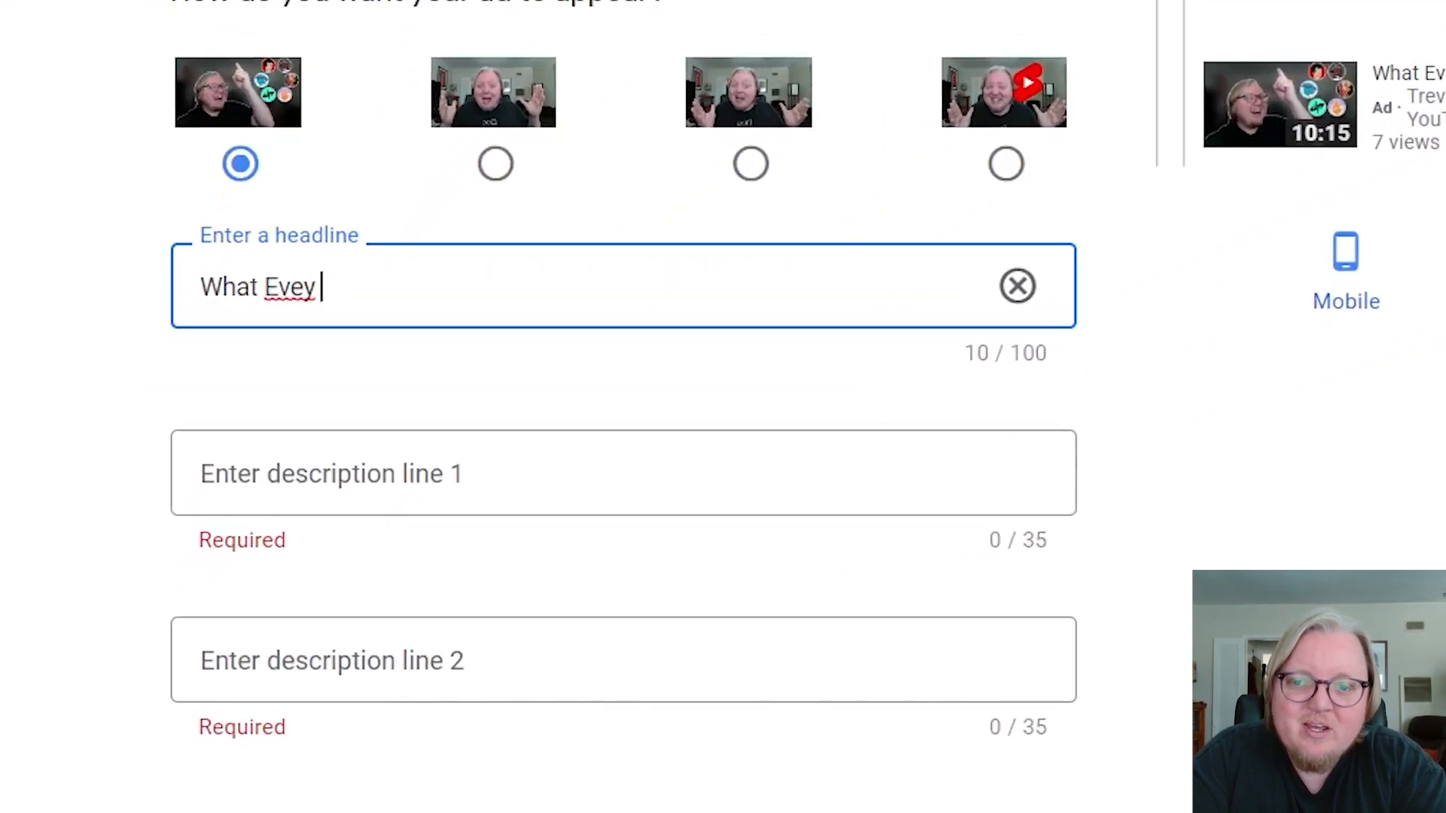
{"action": "key", "text": "BackSpace"}
{"action": "key", "text": "BackSpace"}
{"action": "type", "text": "r"}
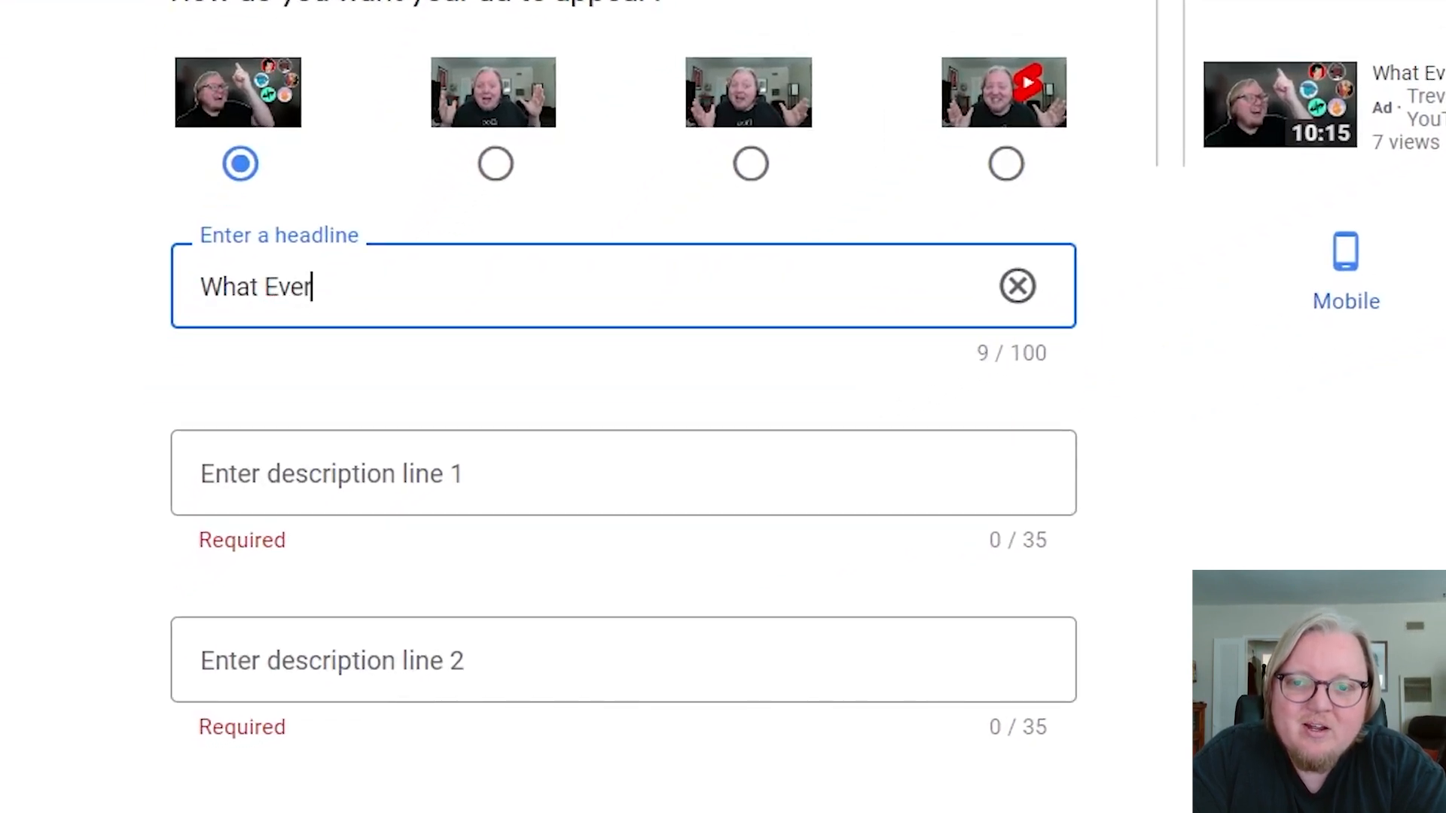
{"action": "type", "text": "y Single Majoy Y"}
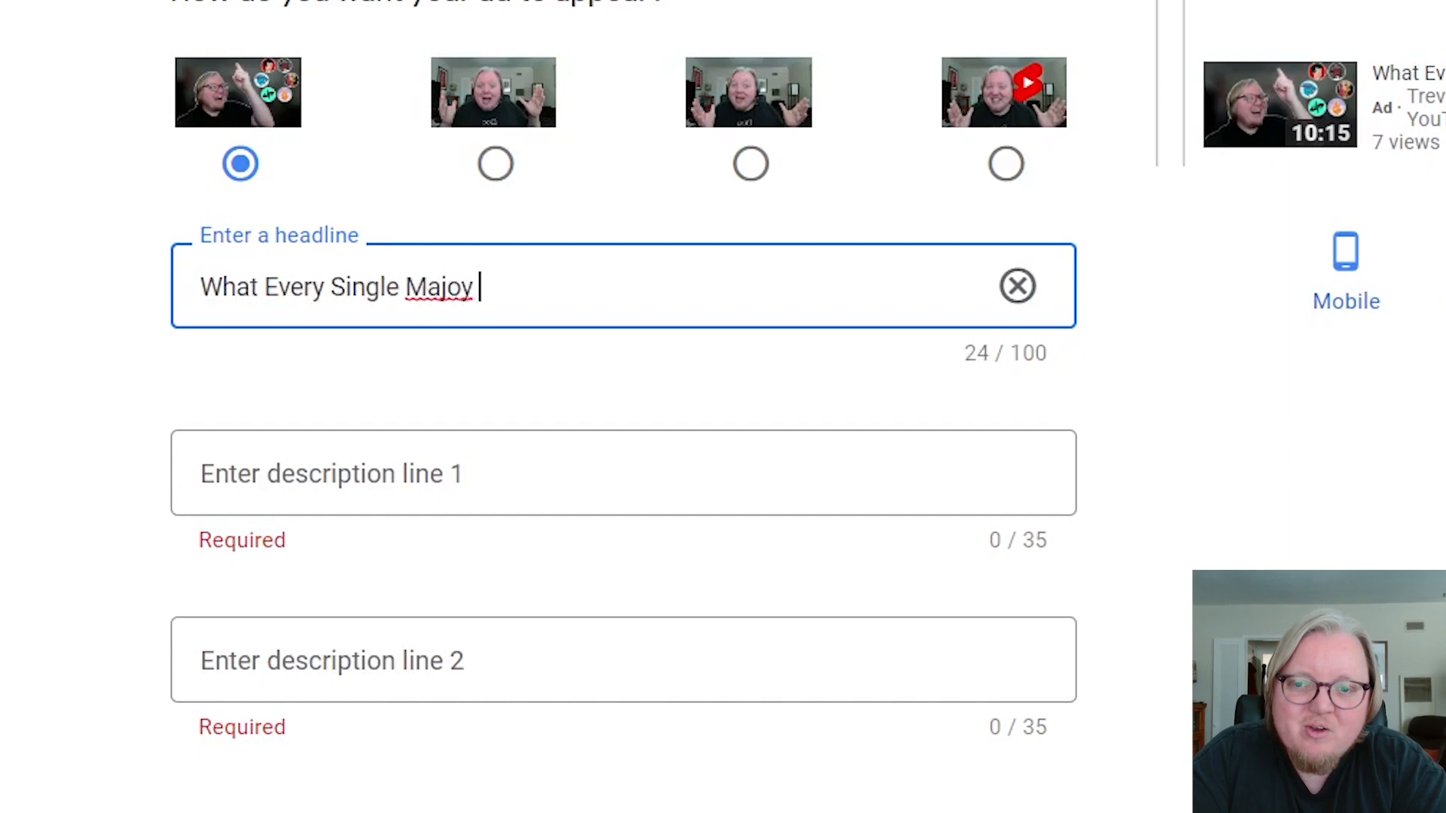
{"action": "key", "text": "BackSpace"}
{"action": "key", "text": "BackSpace"}
{"action": "key", "text": "BackSpace"}
{"action": "type", "text": "r"}
{"action": "type", "text": " You"}
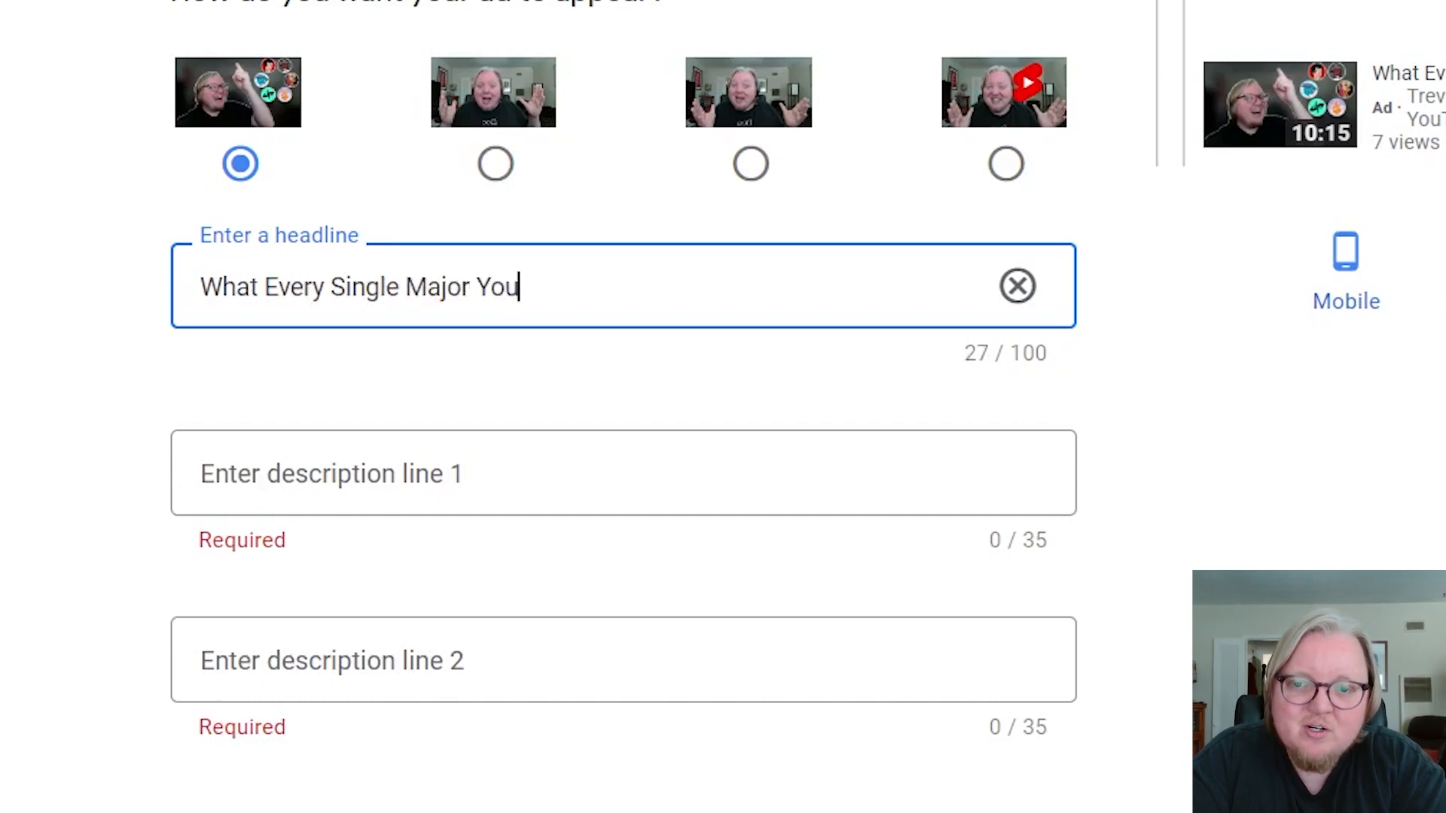
{"action": "type", "text": "Tuber Has In Common"}
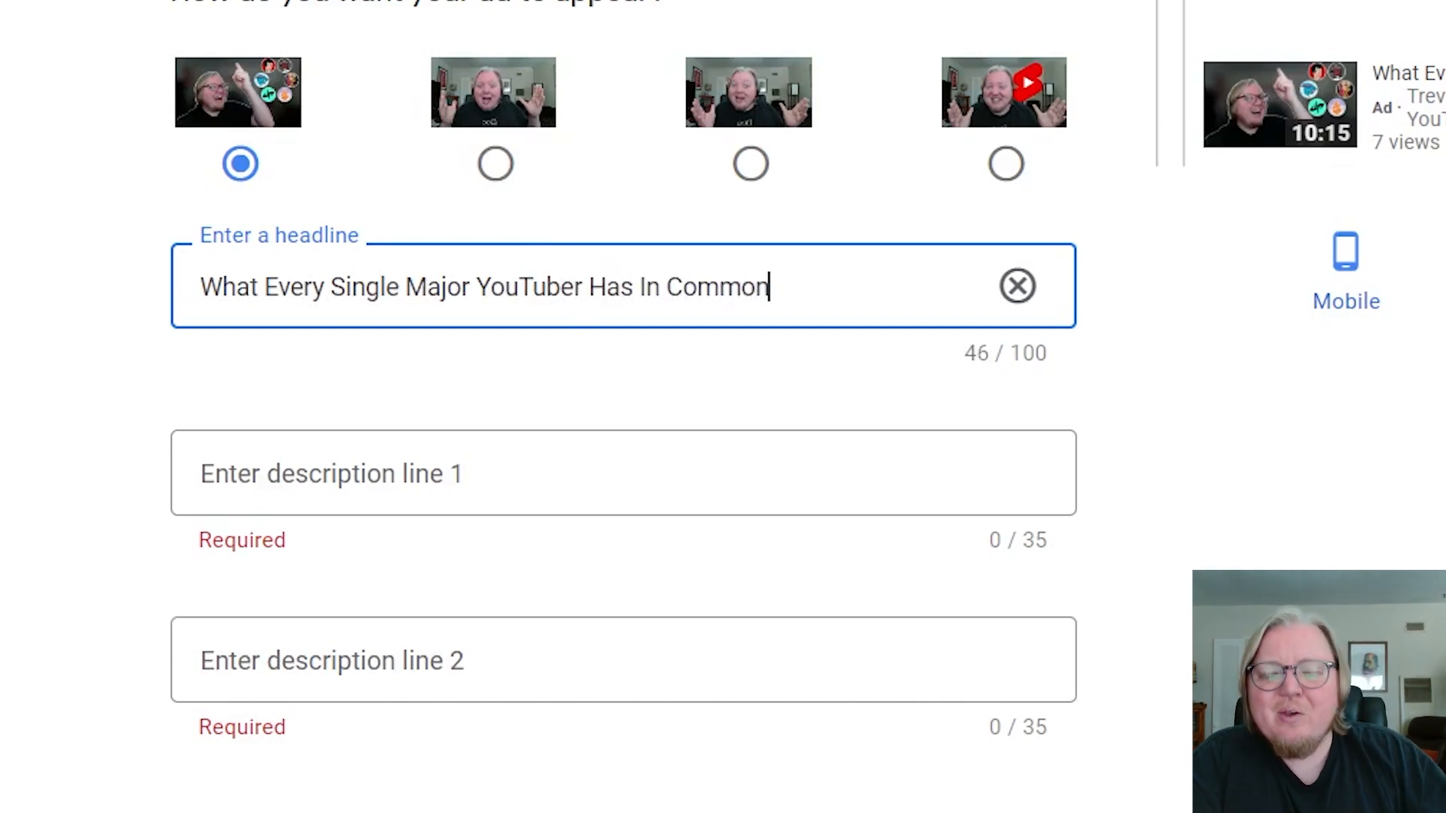
Fill in description line 1 with "Here's the Right Way To Get Views".
{"action": "left_click", "coordinate": [219, 461]}
{"action": "scroll", "coordinate": [220, 461], "scroll_direction": "down", "scroll_amount": 3}
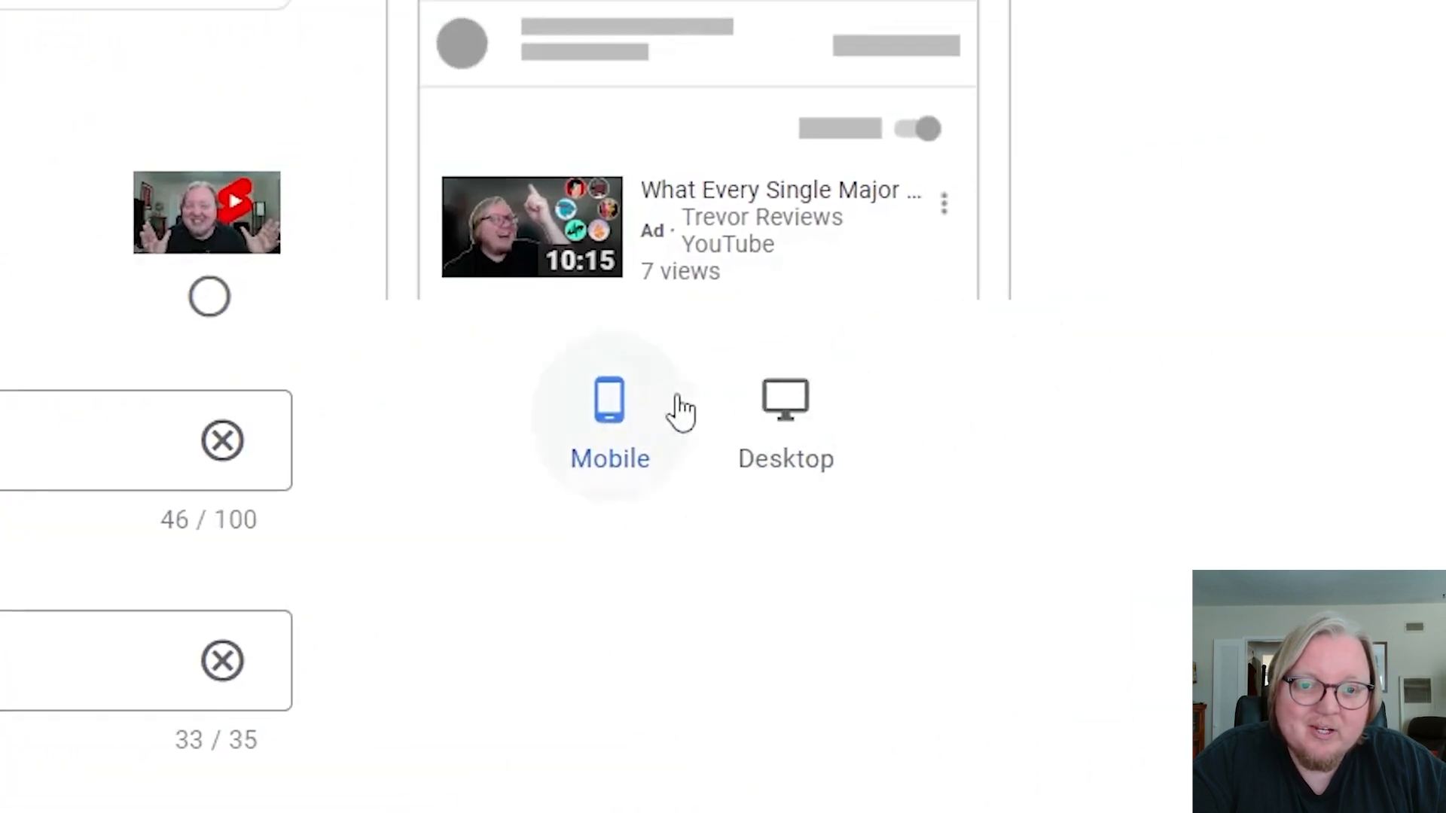
Preview the ad in its desktop and mobile formats, and proceed to the customer locations and languages.
{"action": "left_click", "coordinate": [764, 422]}
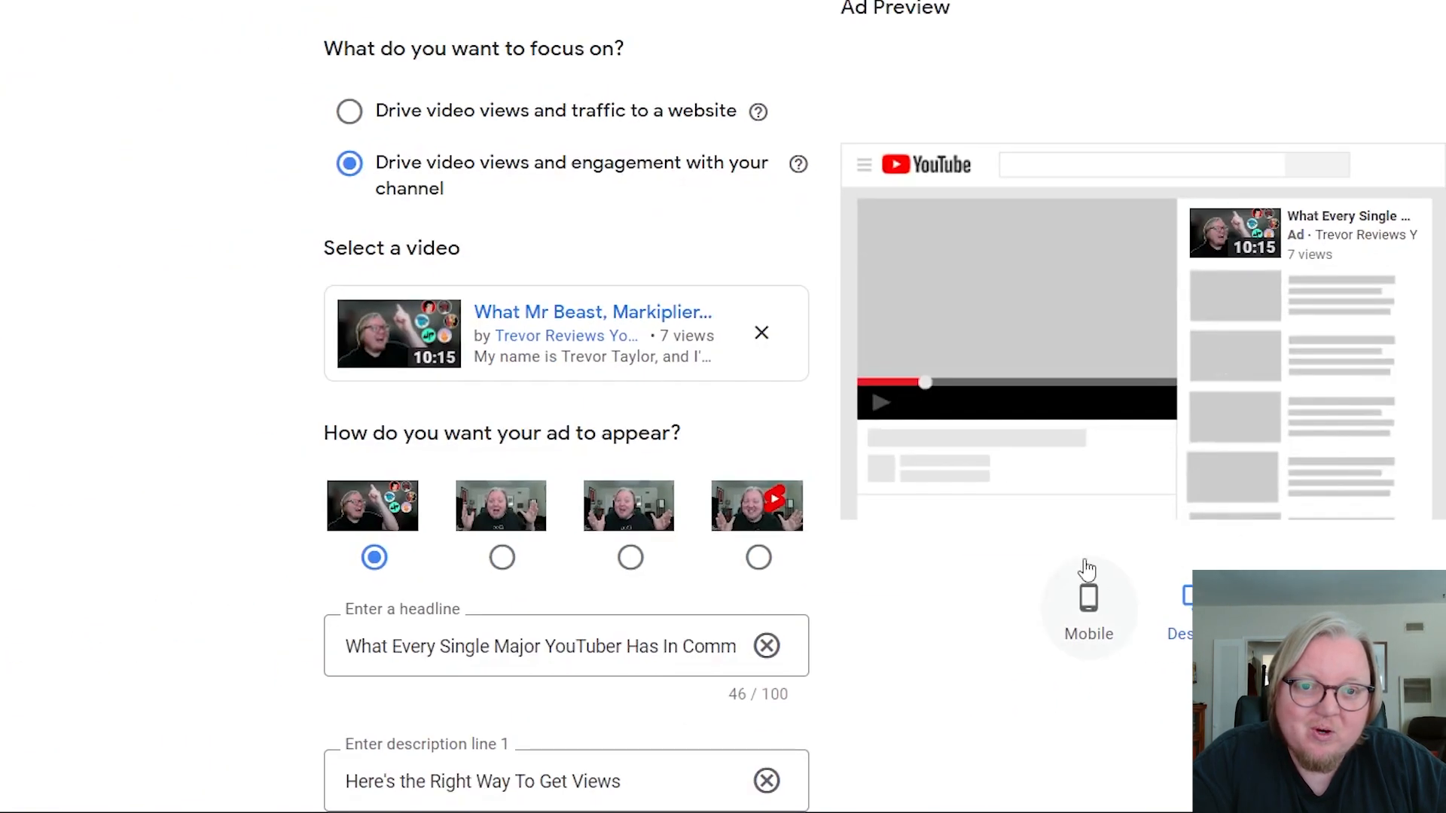
{"action": "left_click", "coordinate": [1087, 572]}
{"action": "left_click", "coordinate": [1419, 748]}
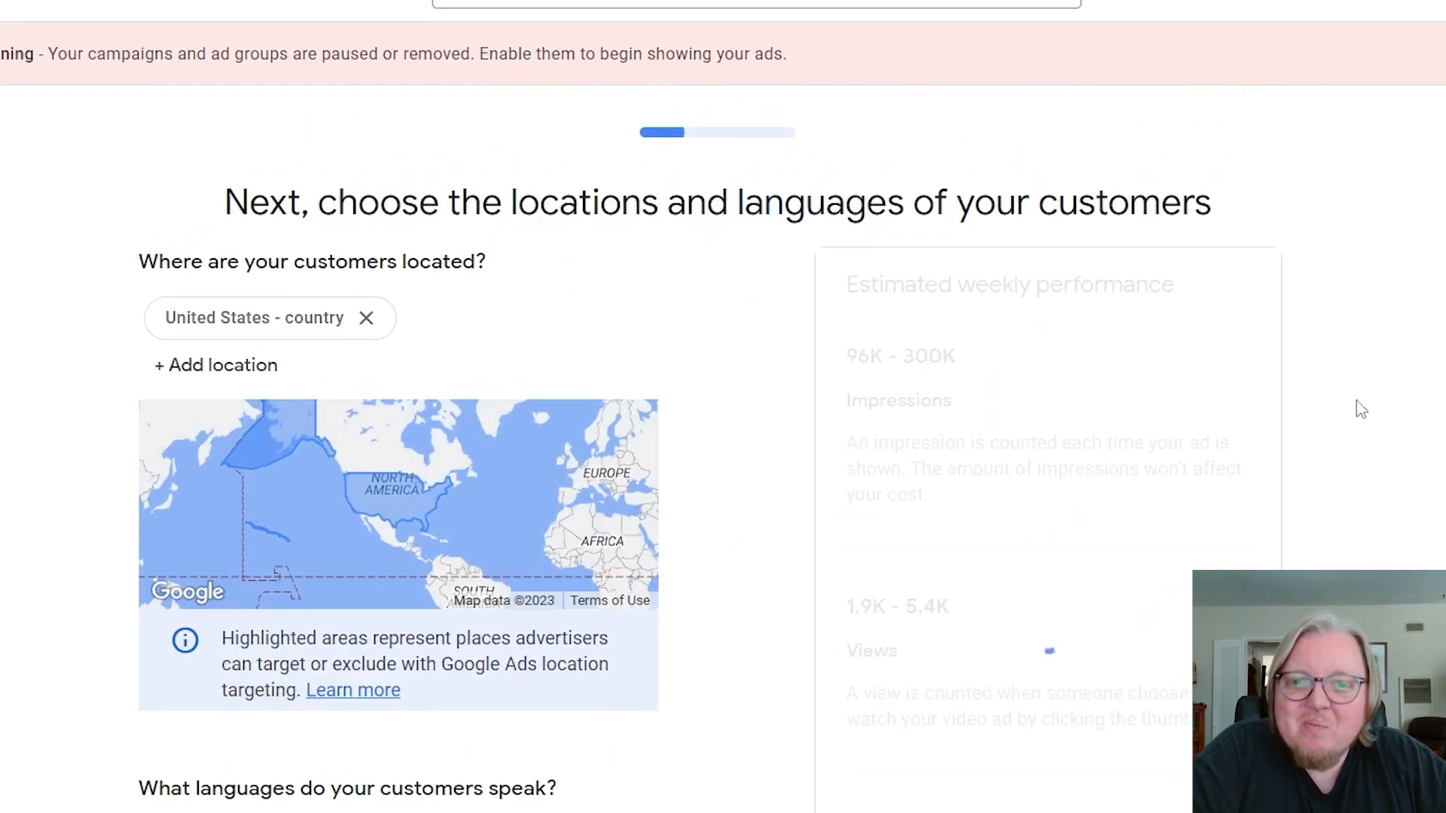
Add the state of California, United States as a customer location.
{"action": "scroll", "coordinate": [867, 379], "scroll_direction": "down", "scroll_amount": 2}
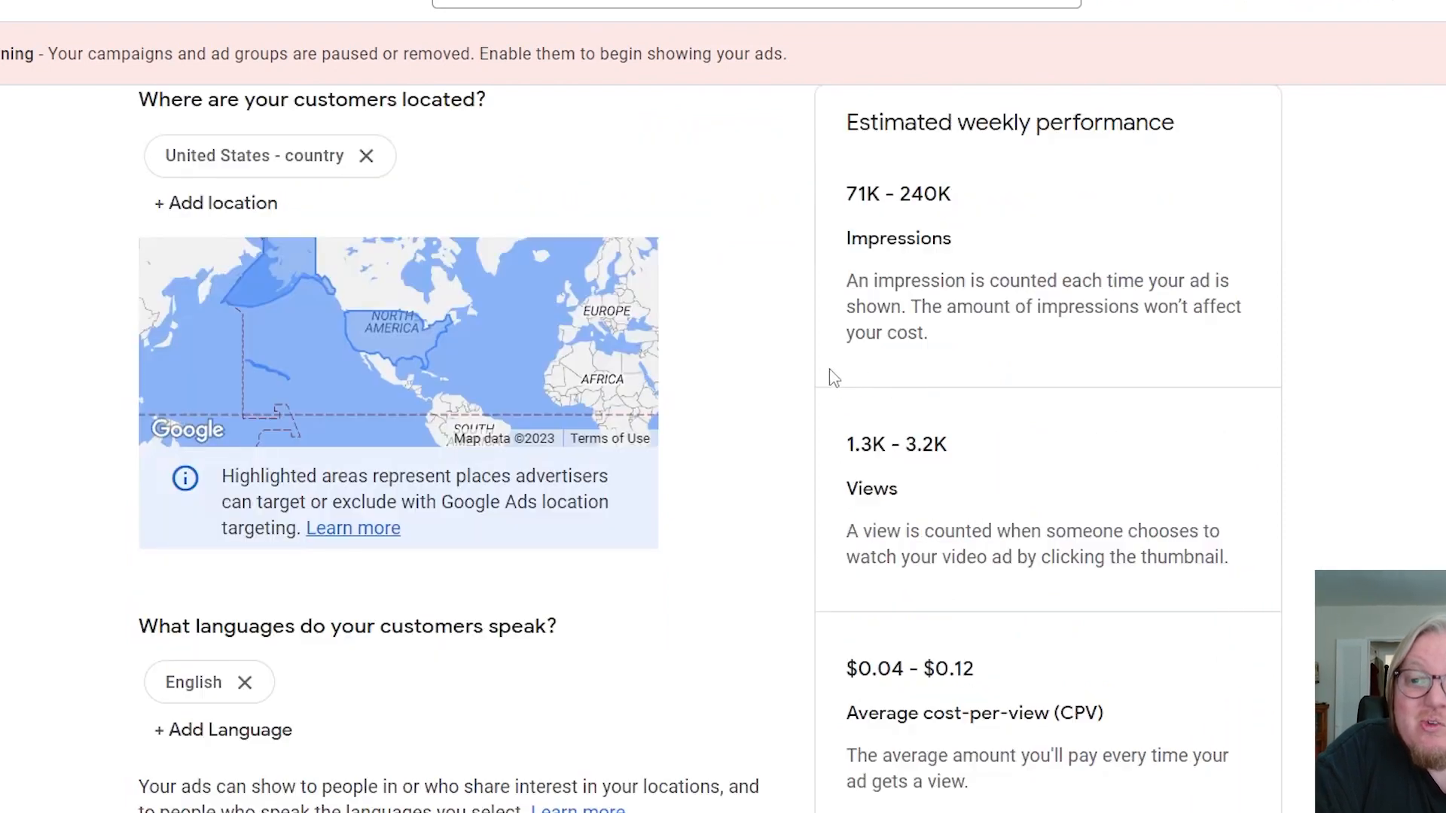
{"action": "scroll", "coordinate": [687, 321], "scroll_direction": "up", "scroll_amount": 2}
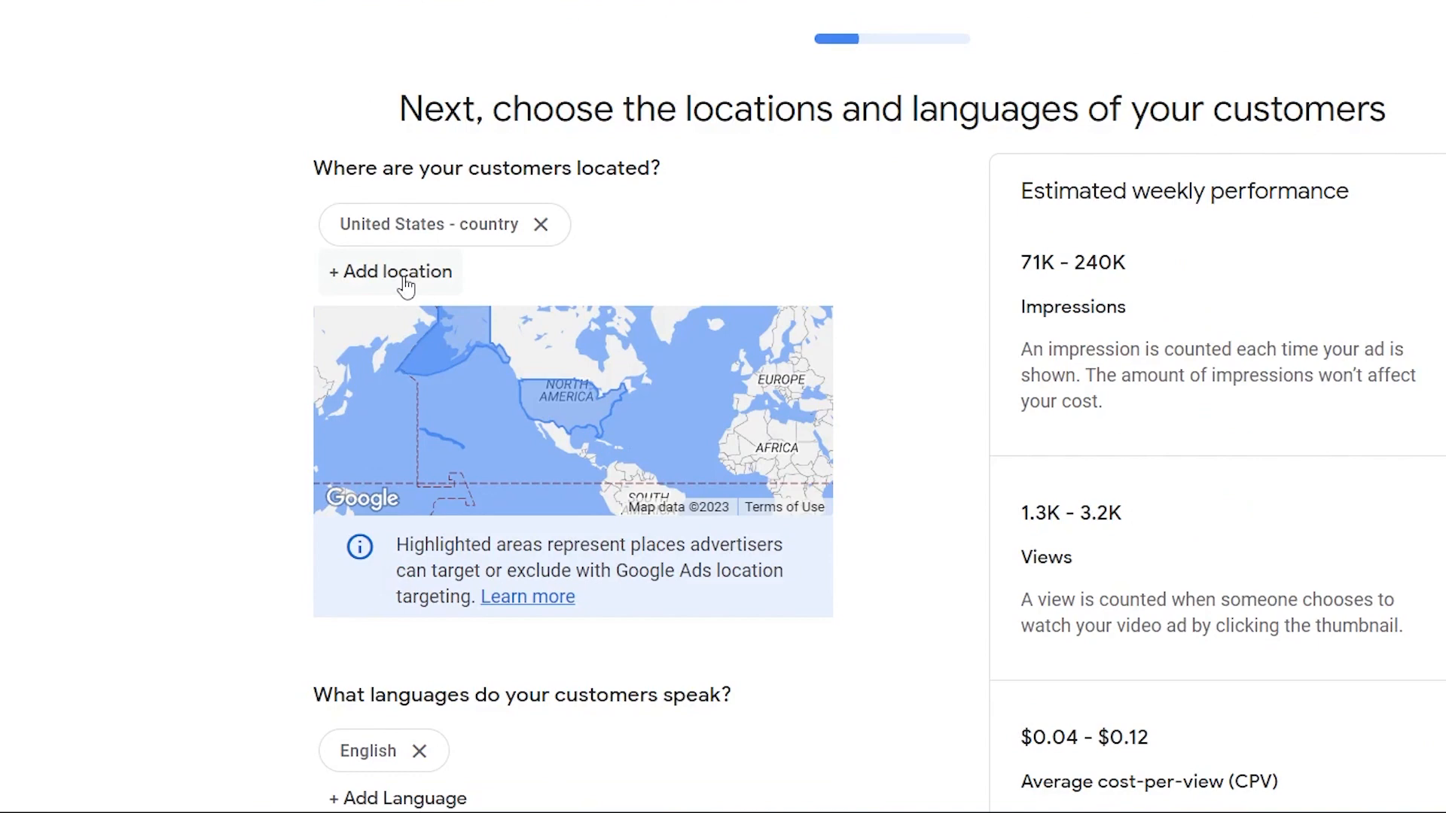
{"action": "left_click", "coordinate": [405, 284]}
{"action": "type", "text": "Ca"}
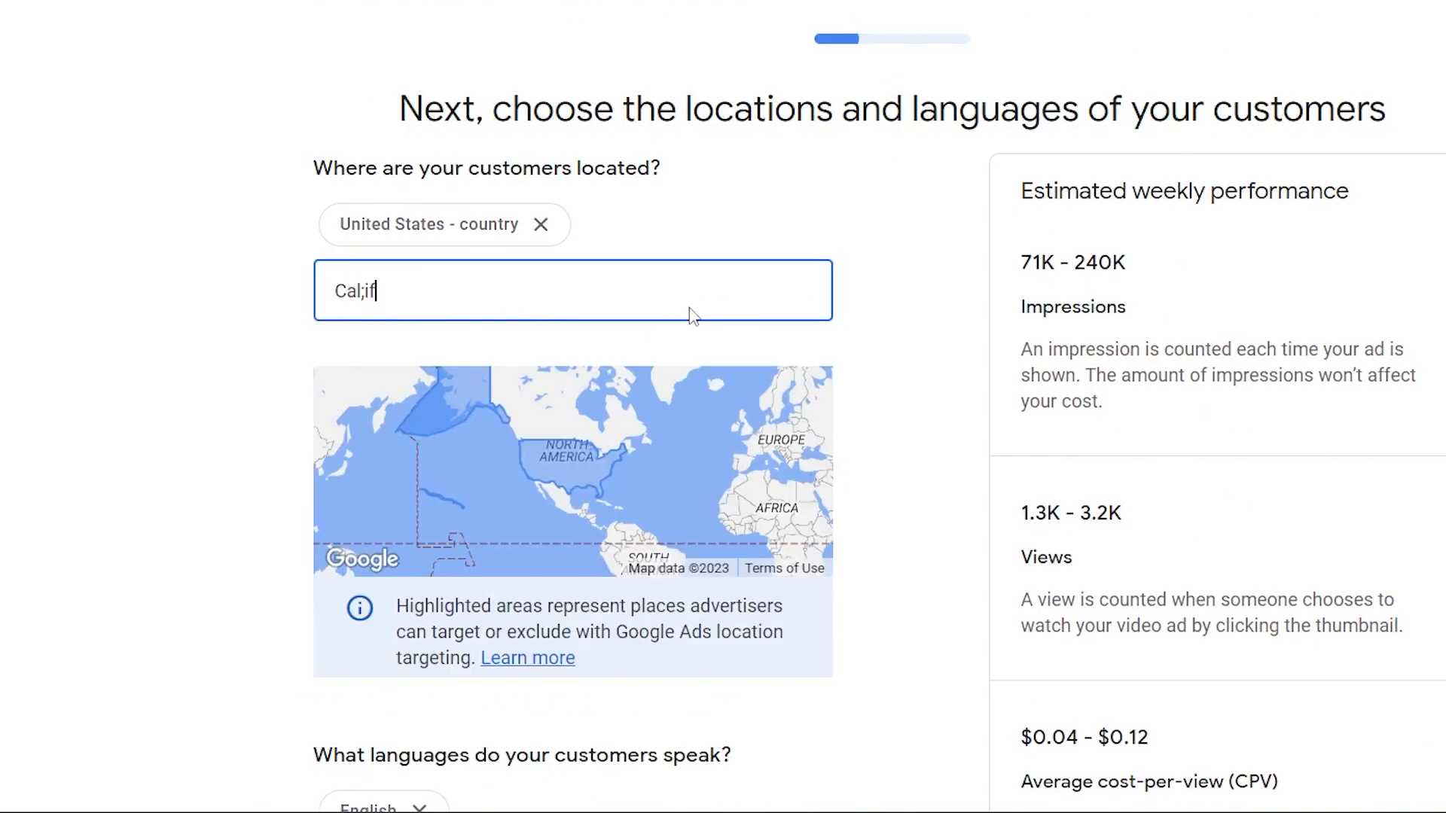
{"action": "type", "text": "lifornia"}
{"action": "left_click", "coordinate": [643, 362]}
Add the states of New York and Texas to the customer locations.
{"action": "left_click", "coordinate": [407, 282]}
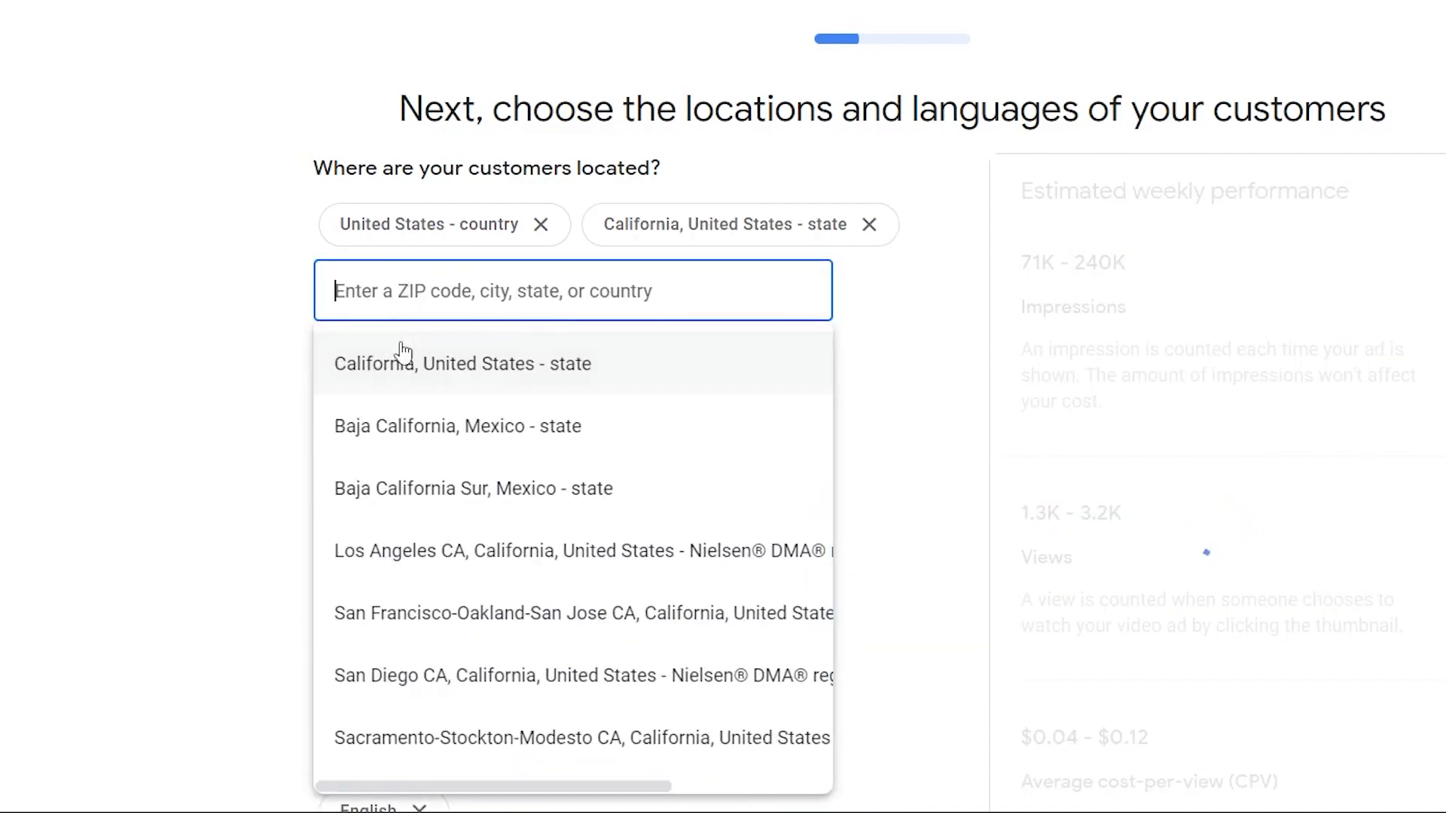
{"action": "type", "text": "New York"}
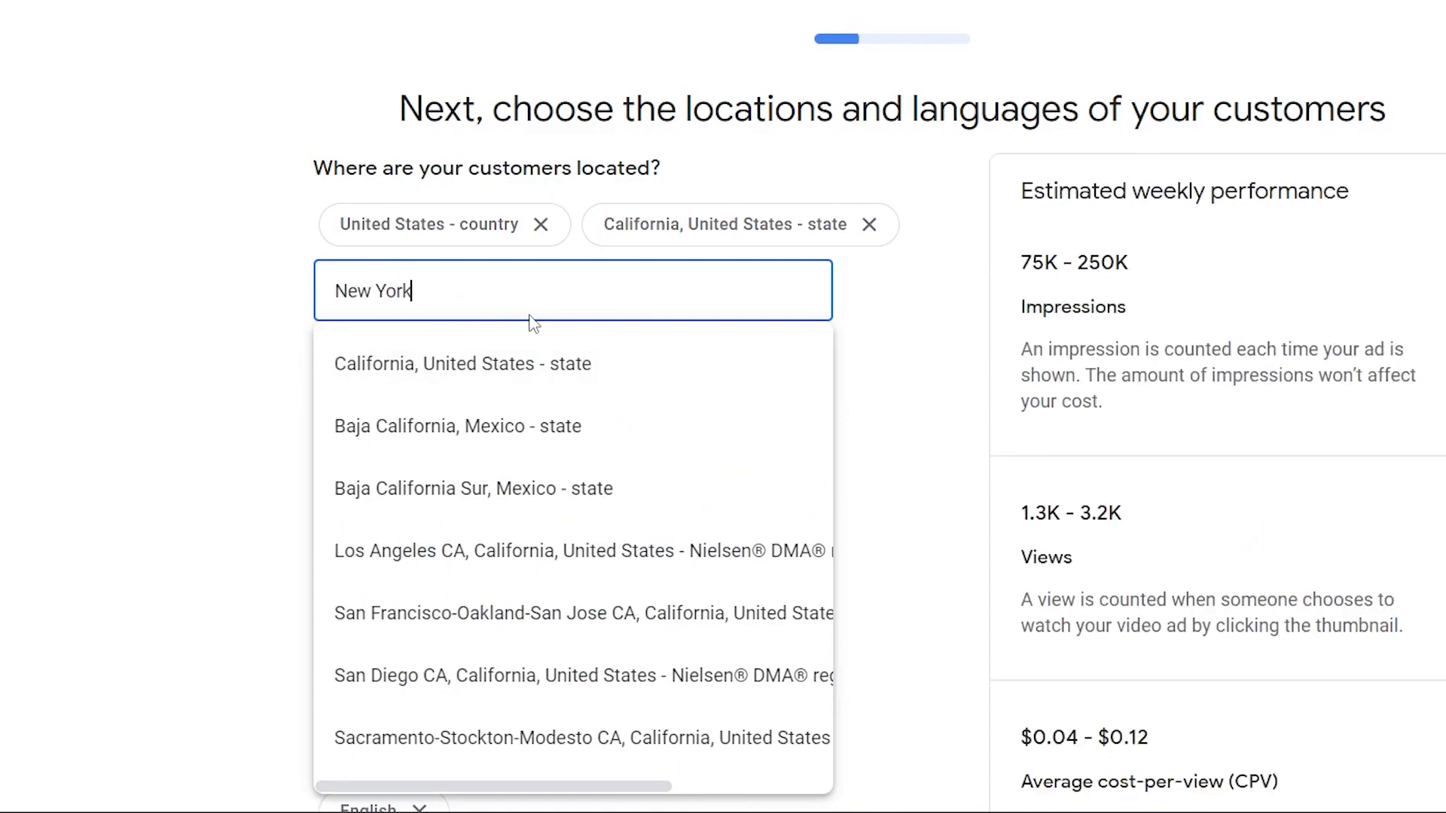
{"action": "left_click", "coordinate": [538, 373]}
{"action": "left_click", "coordinate": [542, 324]}
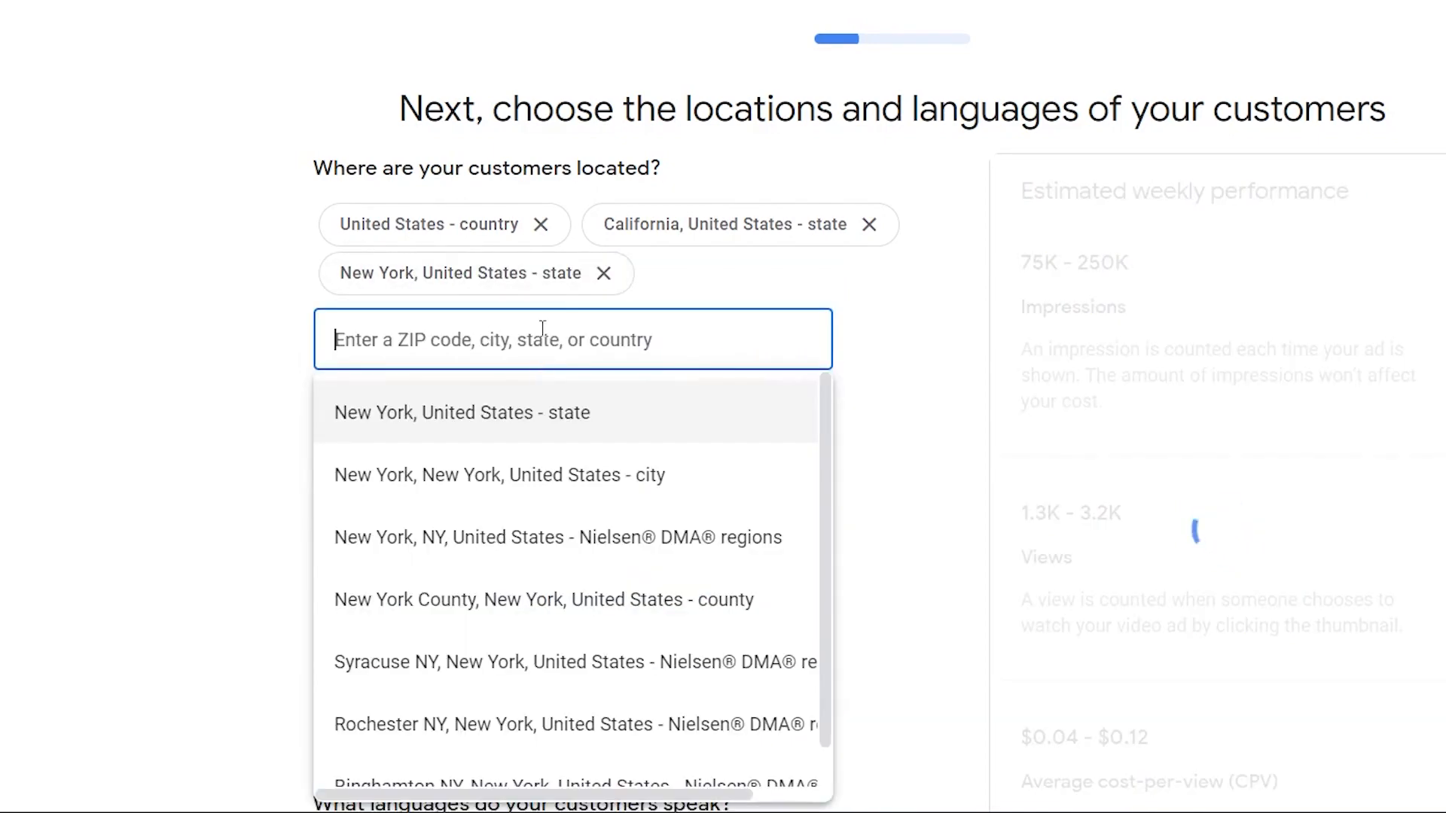
{"action": "type", "text": "Texas"}
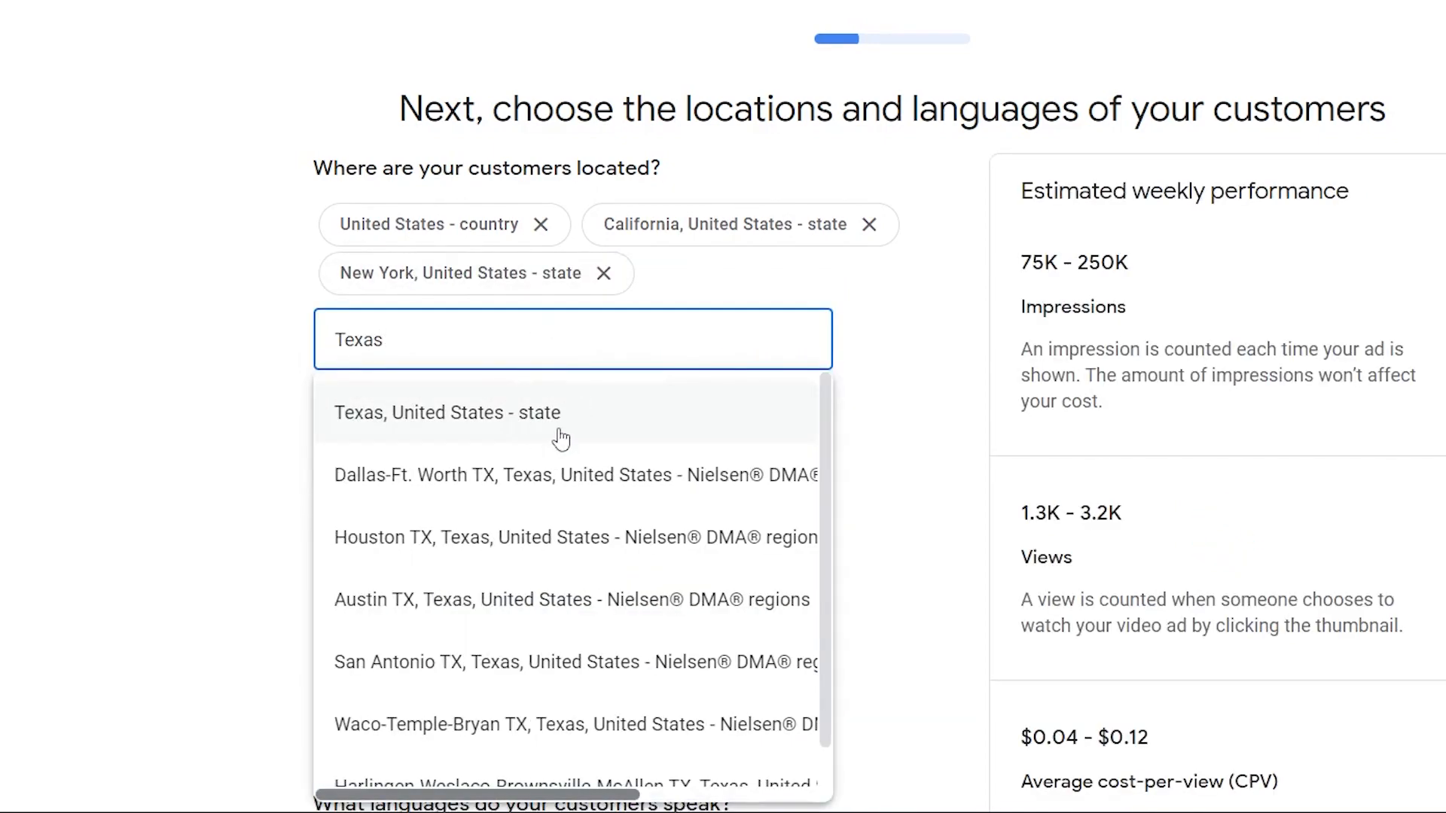
{"action": "left_click", "coordinate": [555, 421]}
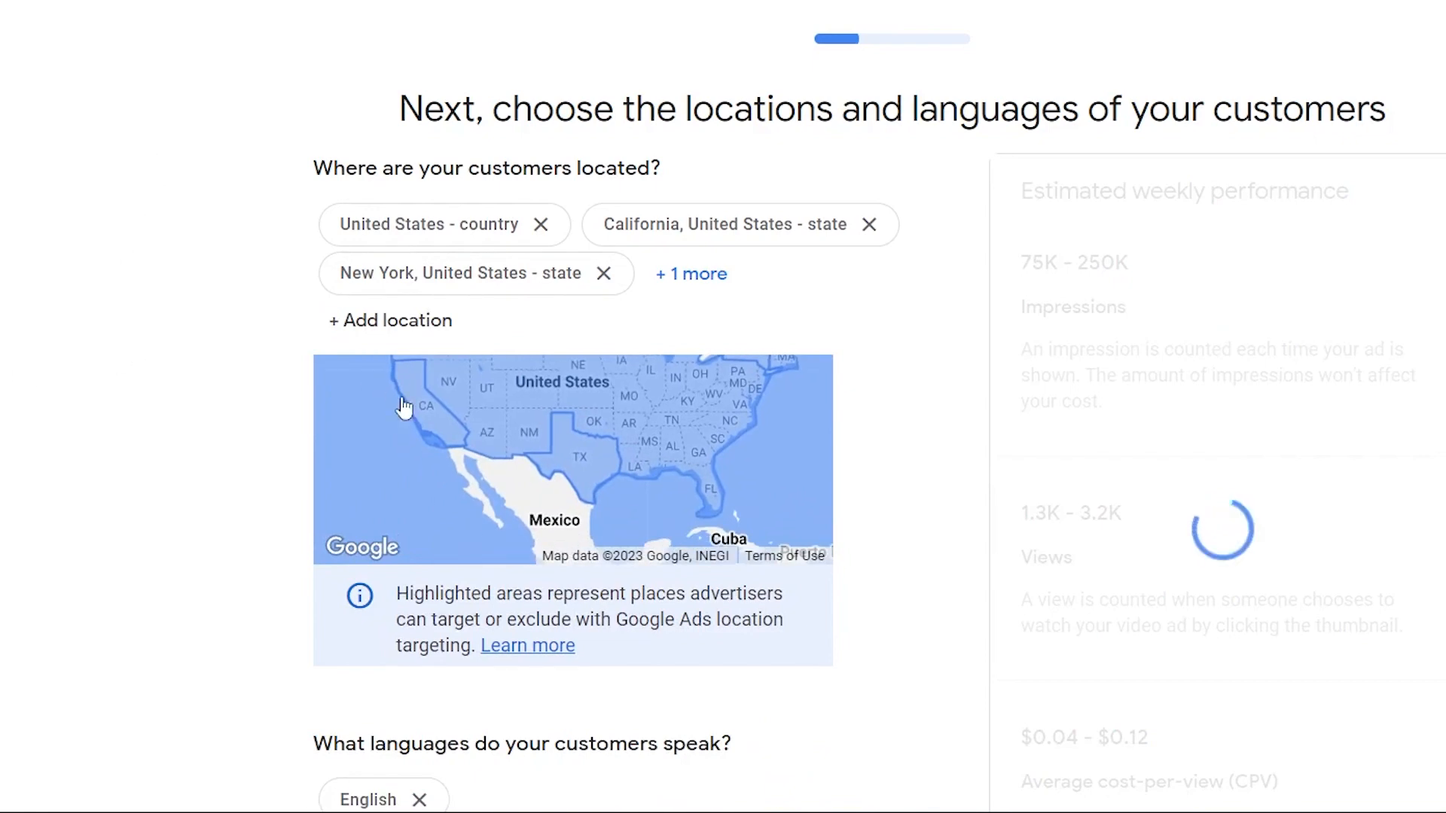
Examine the language setting and the estimated weekly performance, especially the impressions and average cost-per-view.
{"action": "scroll", "coordinate": [21, 342], "scroll_direction": "down", "scroll_amount": 6}
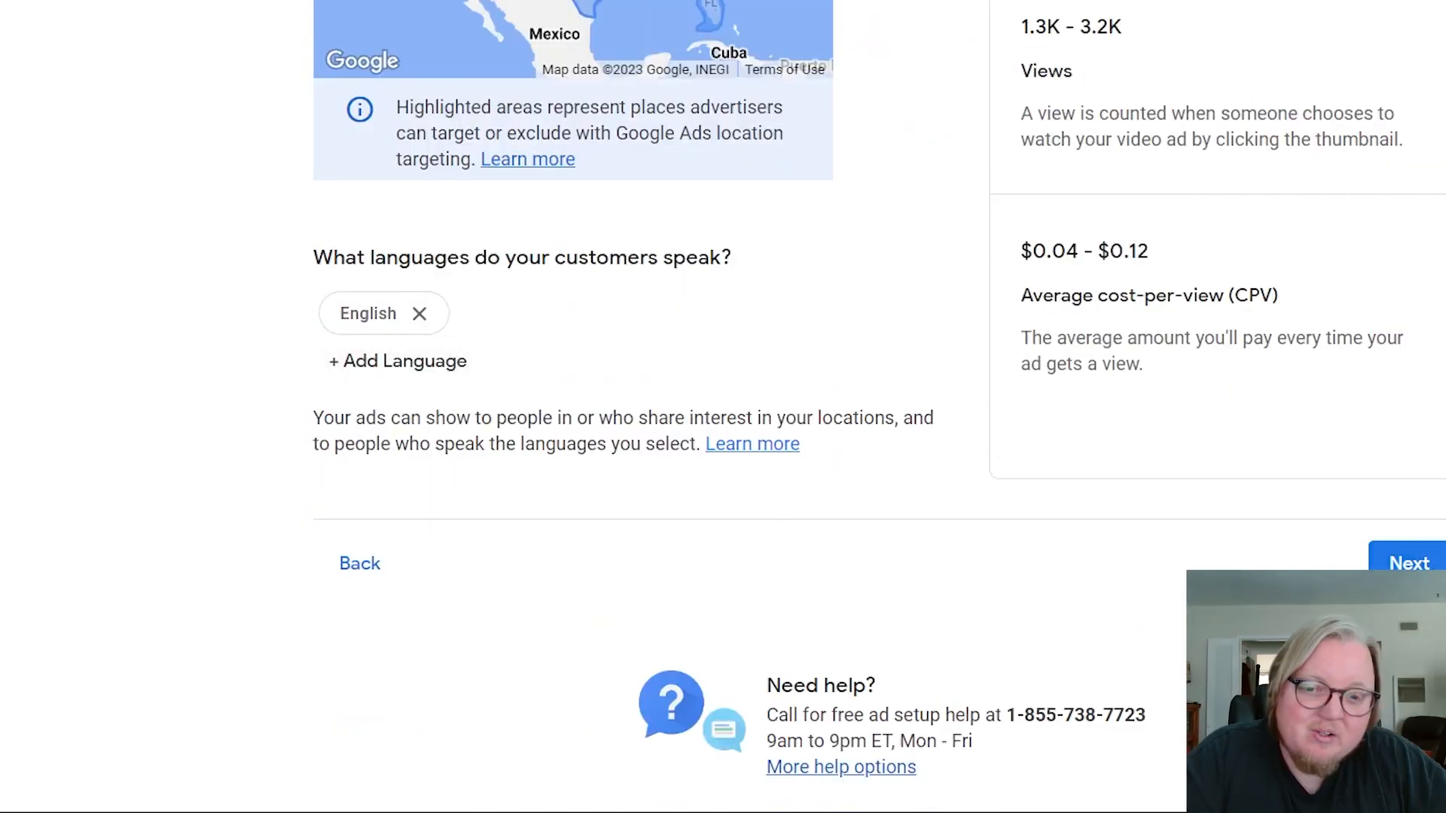
{"action": "scroll", "coordinate": [1353, 471], "scroll_direction": "up", "scroll_amount": 6}
{"action": "scroll", "coordinate": [1020, 97], "scroll_direction": "down", "scroll_amount": 2}
{"action": "left_click_drag", "start_coordinate": [1022, 100], "coordinate": [1202, 176]}
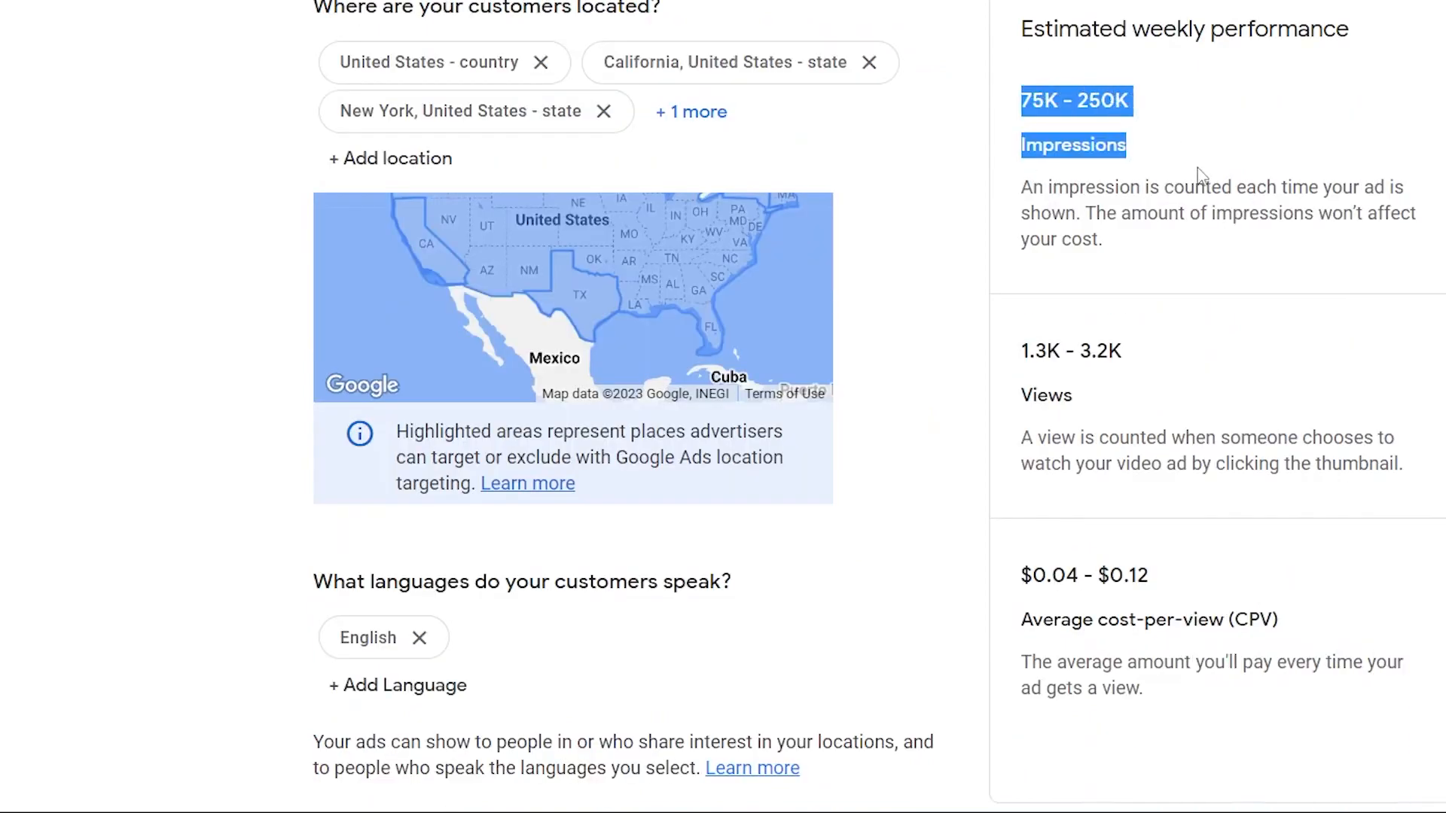
{"action": "left_click_drag", "start_coordinate": [1168, 99], "coordinate": [1187, 134]}
{"action": "scroll", "coordinate": [1187, 142], "scroll_direction": "down", "scroll_amount": 2}
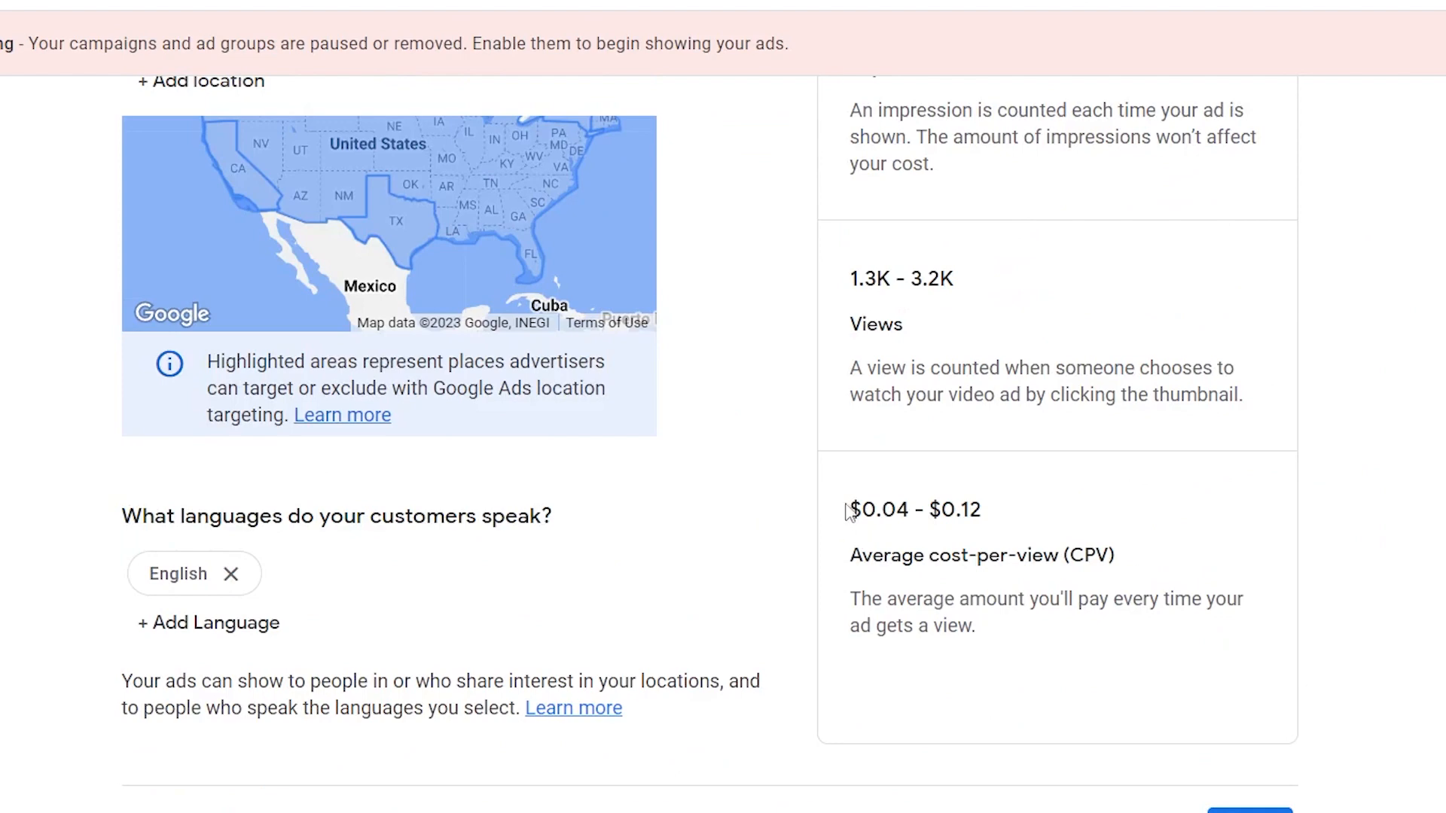
{"action": "left_click_drag", "start_coordinate": [849, 512], "coordinate": [1168, 581]}
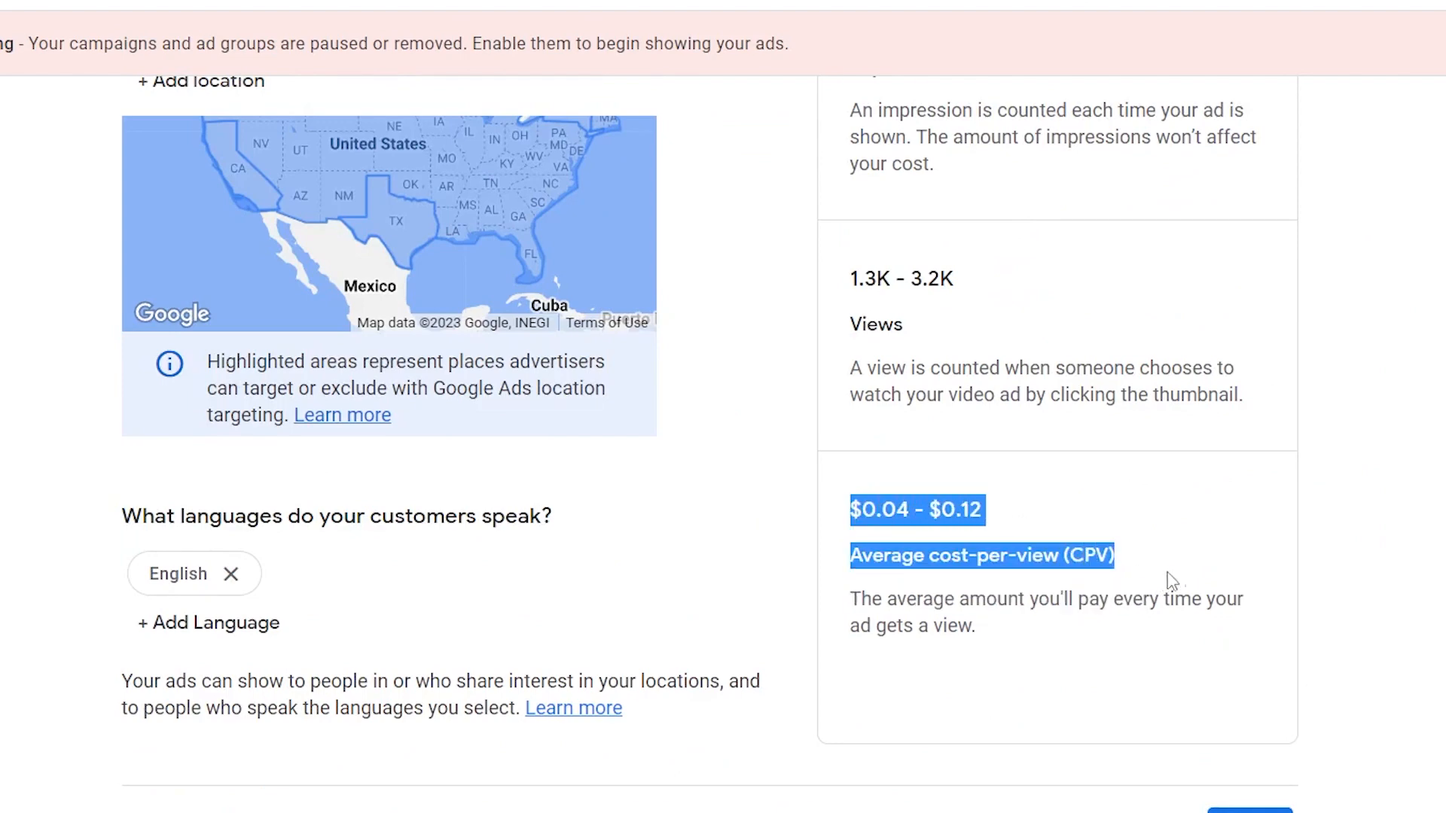
{"action": "left_click", "coordinate": [1122, 523]}
{"action": "left_click_drag", "start_coordinate": [849, 509], "coordinate": [1179, 585]}
Continue to the customer demographics and exclude the 18 - 24 and Unknown age groups.
{"action": "left_click", "coordinate": [1216, 809]}
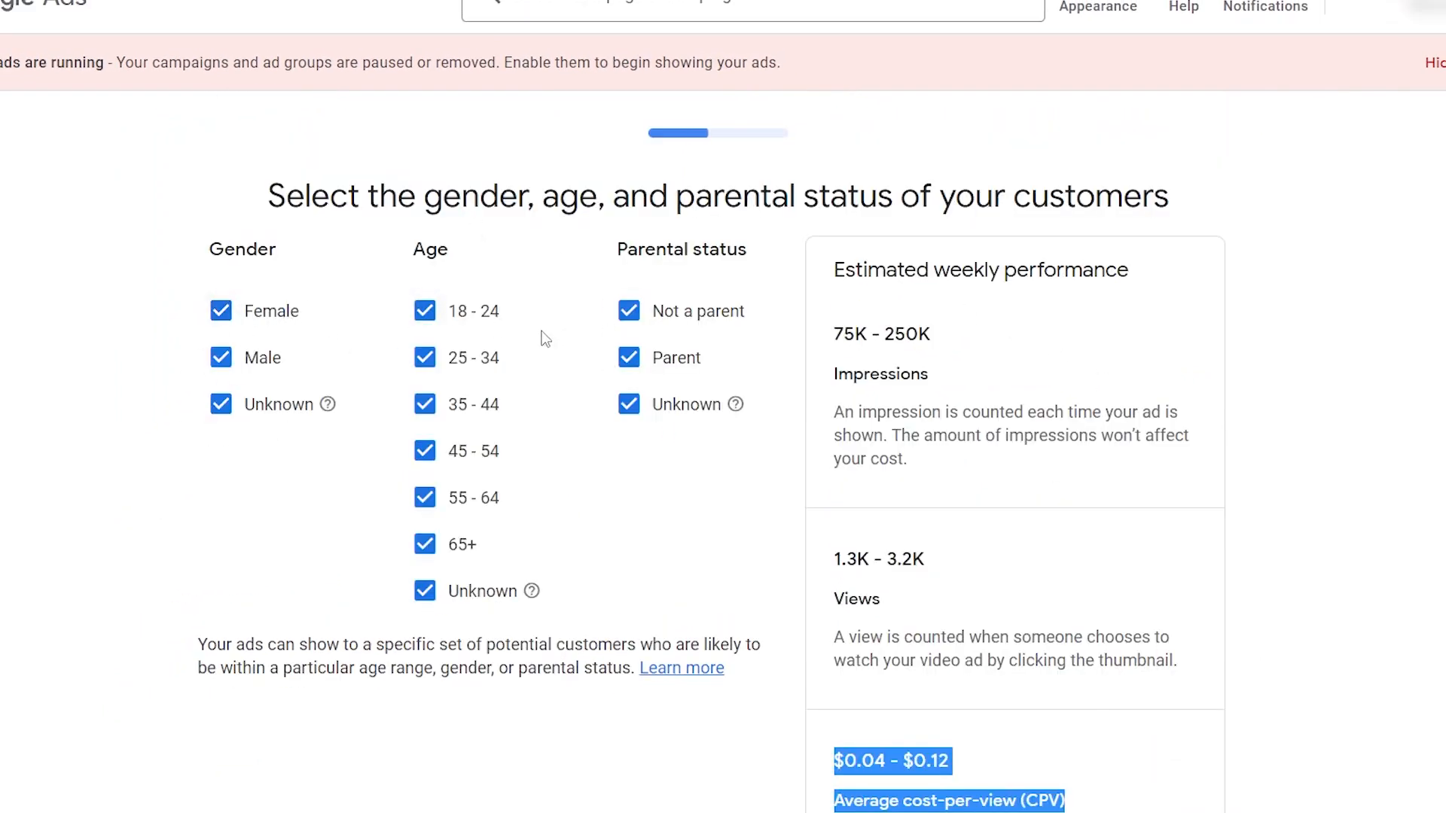
{"action": "left_click", "coordinate": [435, 309]}
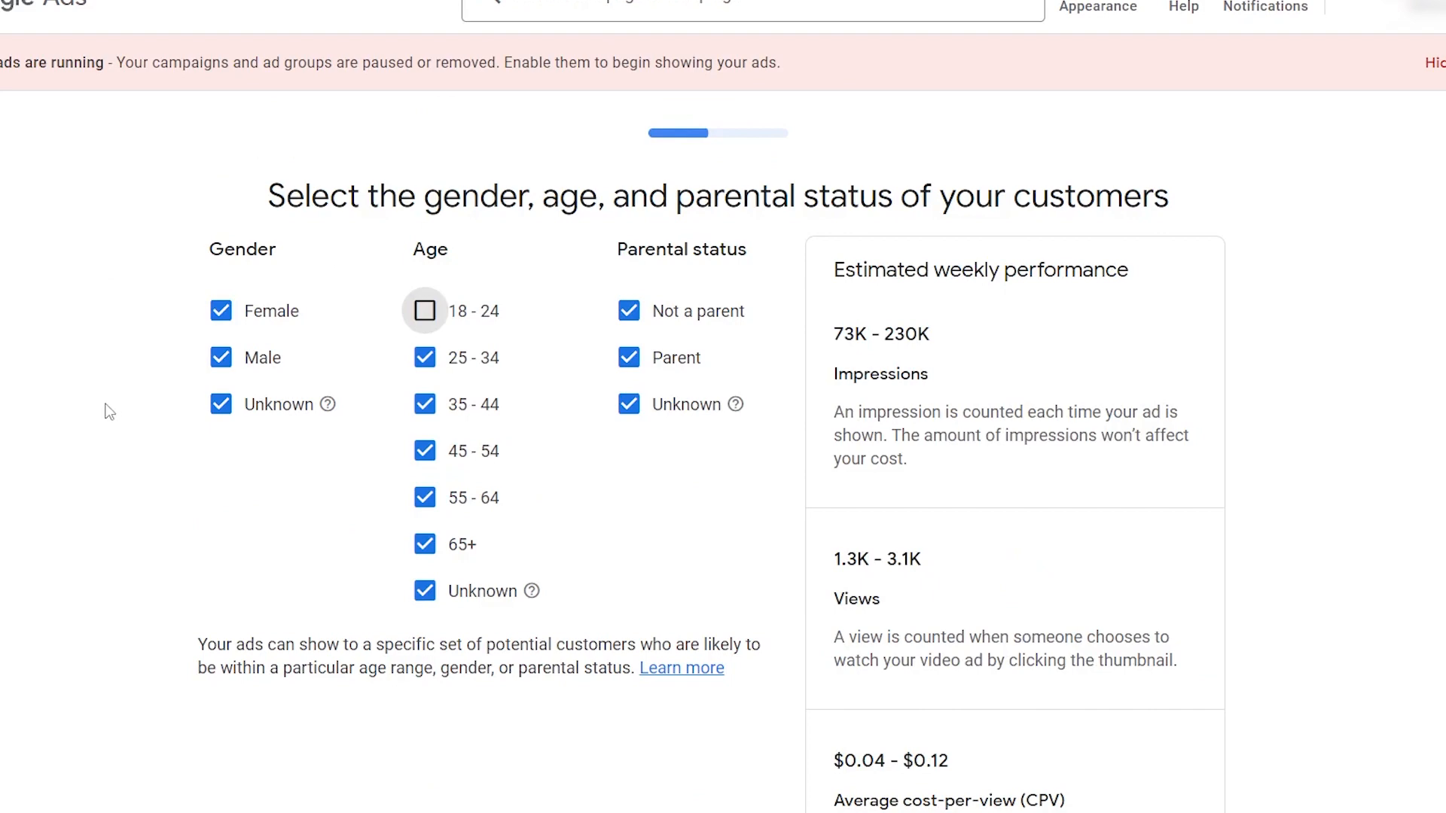
{"action": "scroll", "coordinate": [66, 393], "scroll_direction": "down", "scroll_amount": 2}
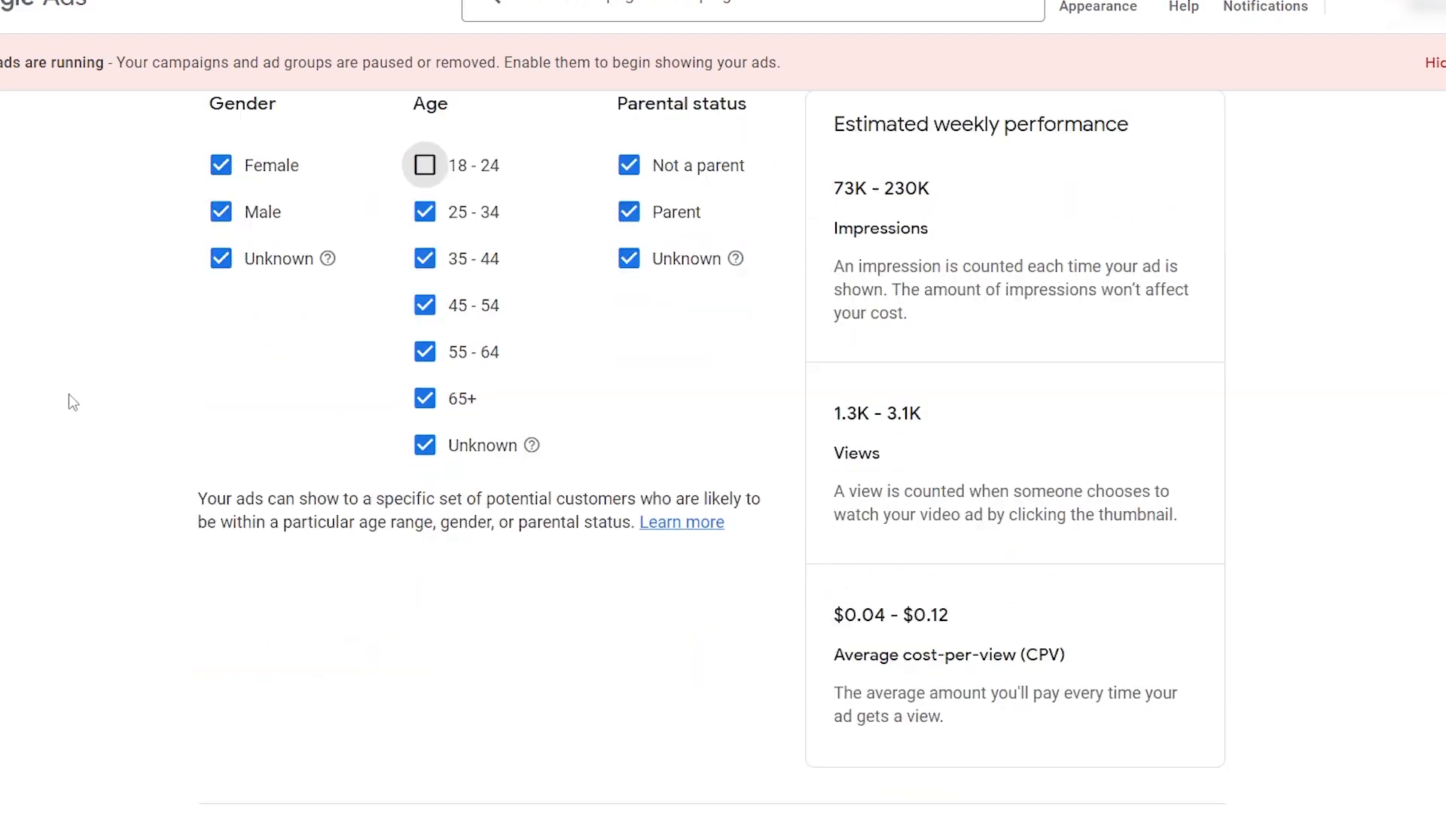
{"action": "scroll", "coordinate": [66, 393], "scroll_direction": "up", "scroll_amount": 2}
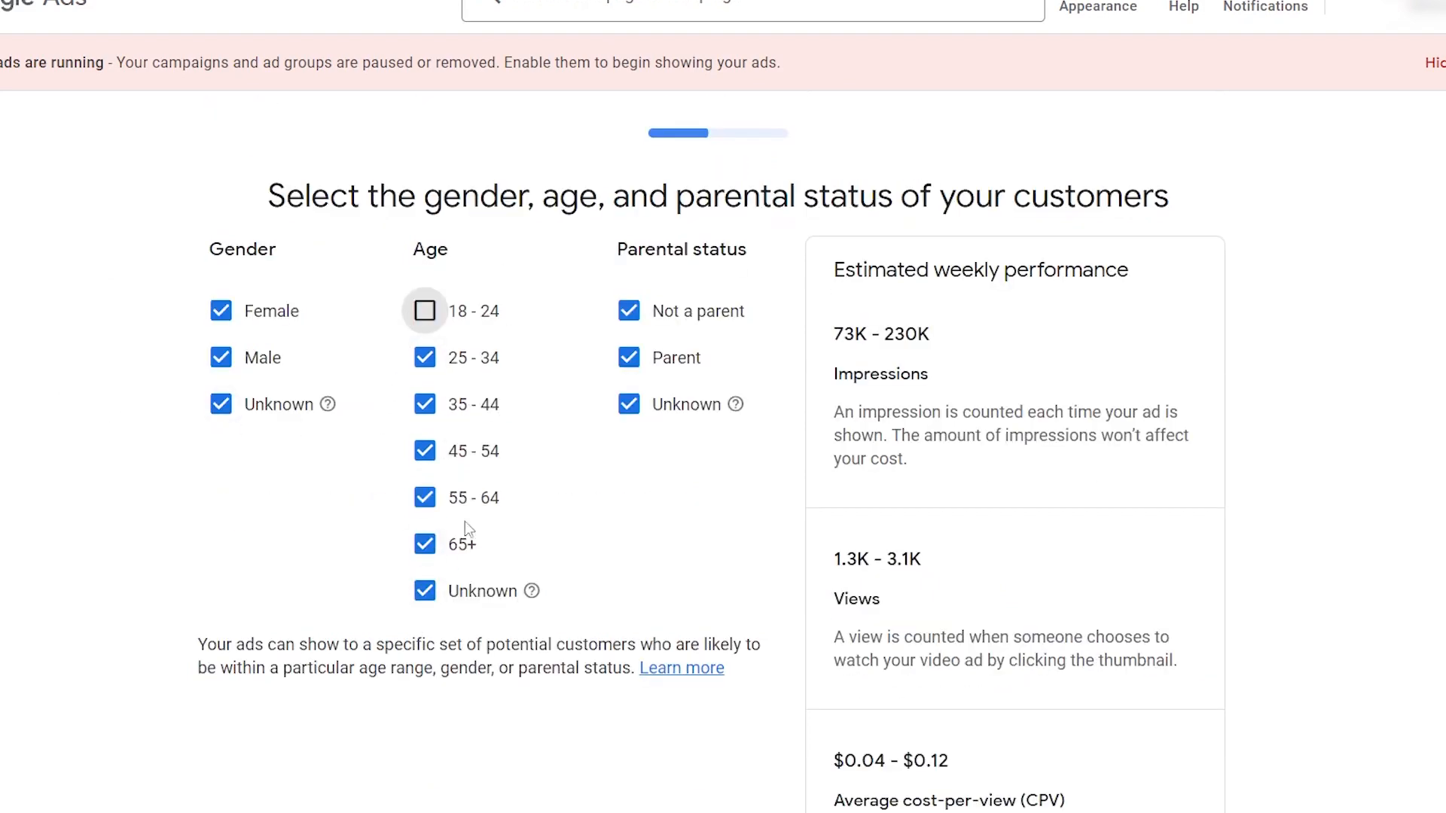
{"action": "left_click", "coordinate": [422, 595]}
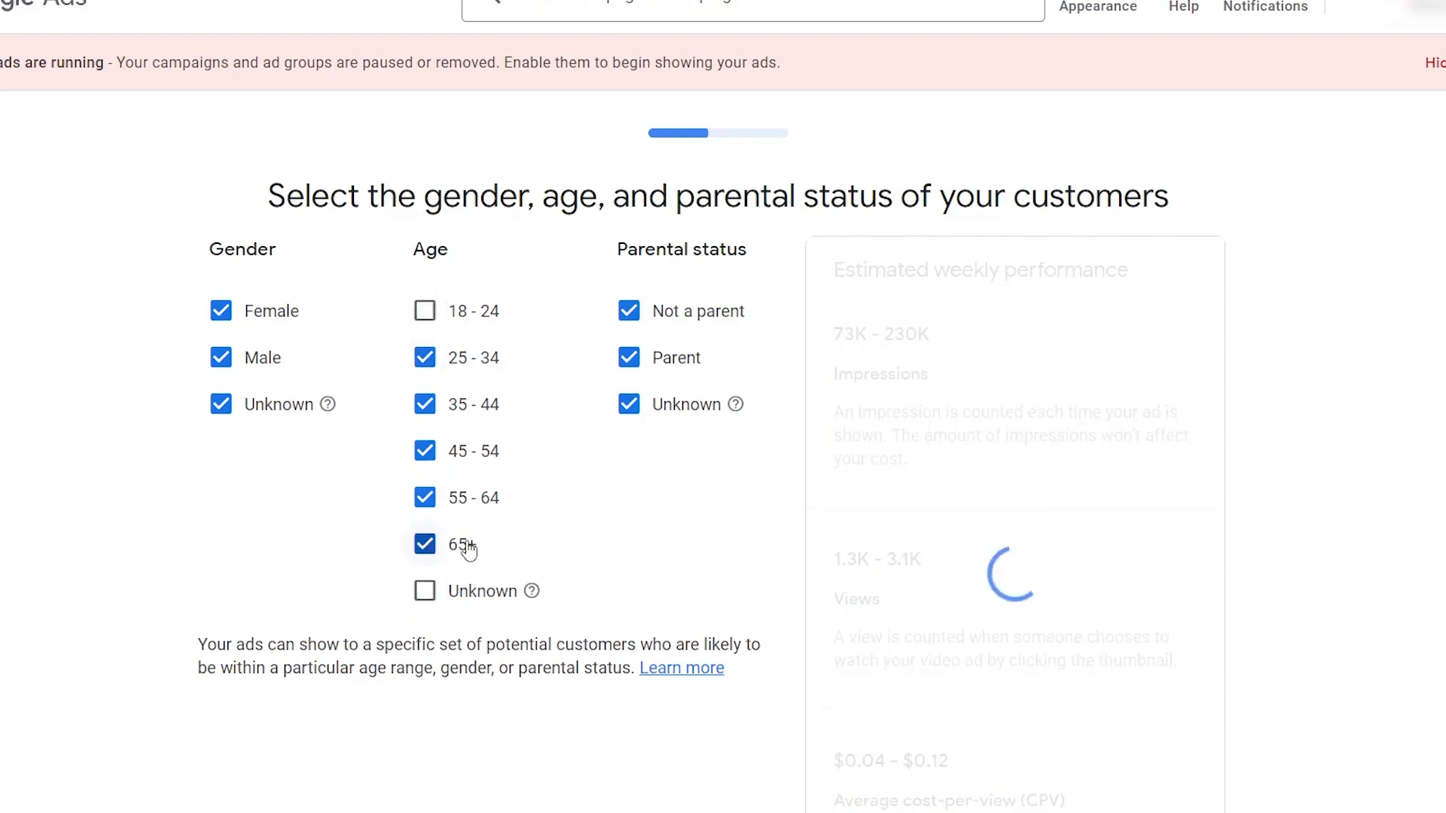
Exclude customers of Unknown gender and Unknown parental status.
{"action": "scroll", "coordinate": [114, 474], "scroll_direction": "down", "scroll_amount": 2}
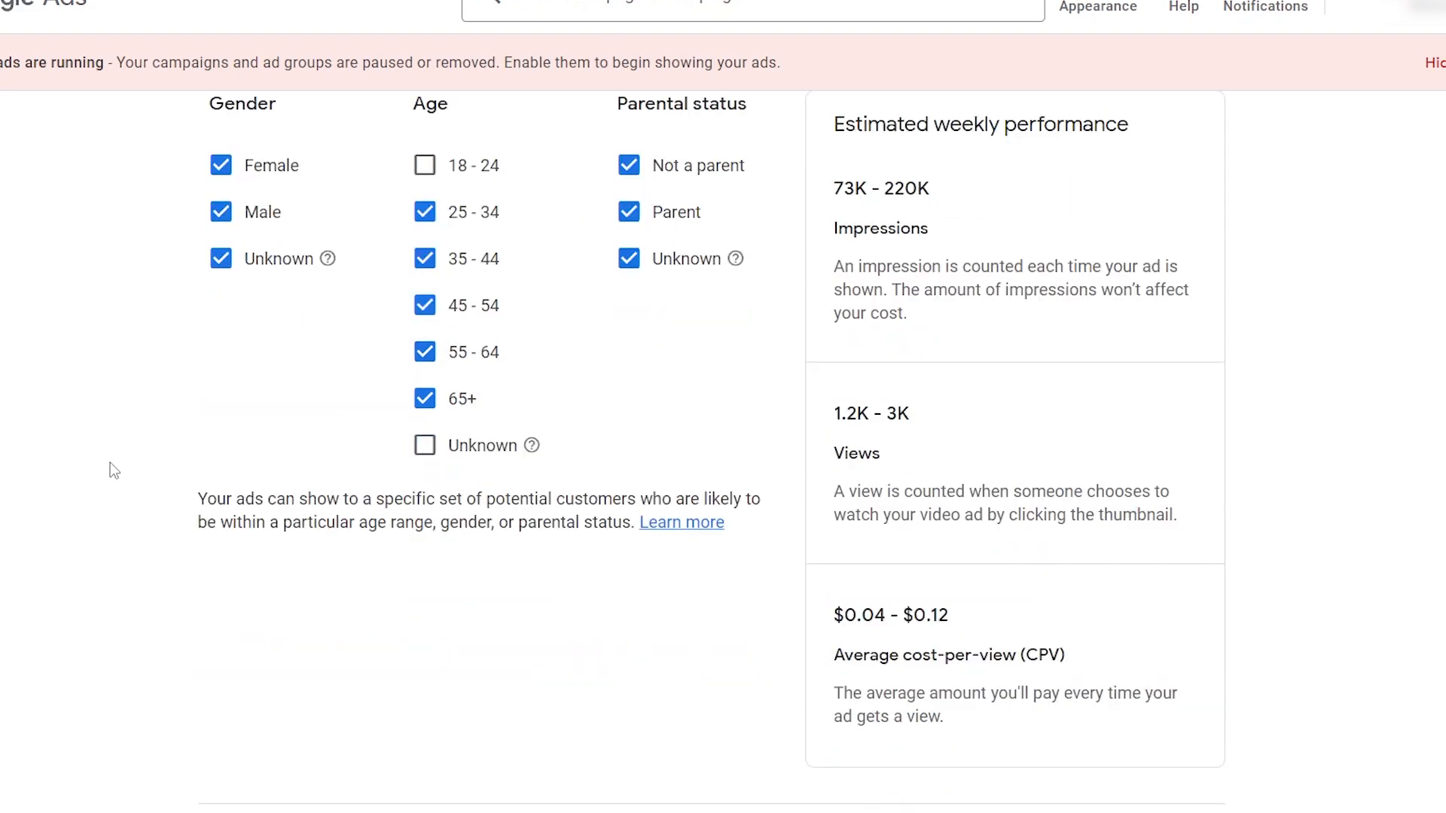
{"action": "scroll", "coordinate": [215, 287], "scroll_direction": "up", "scroll_amount": 2}
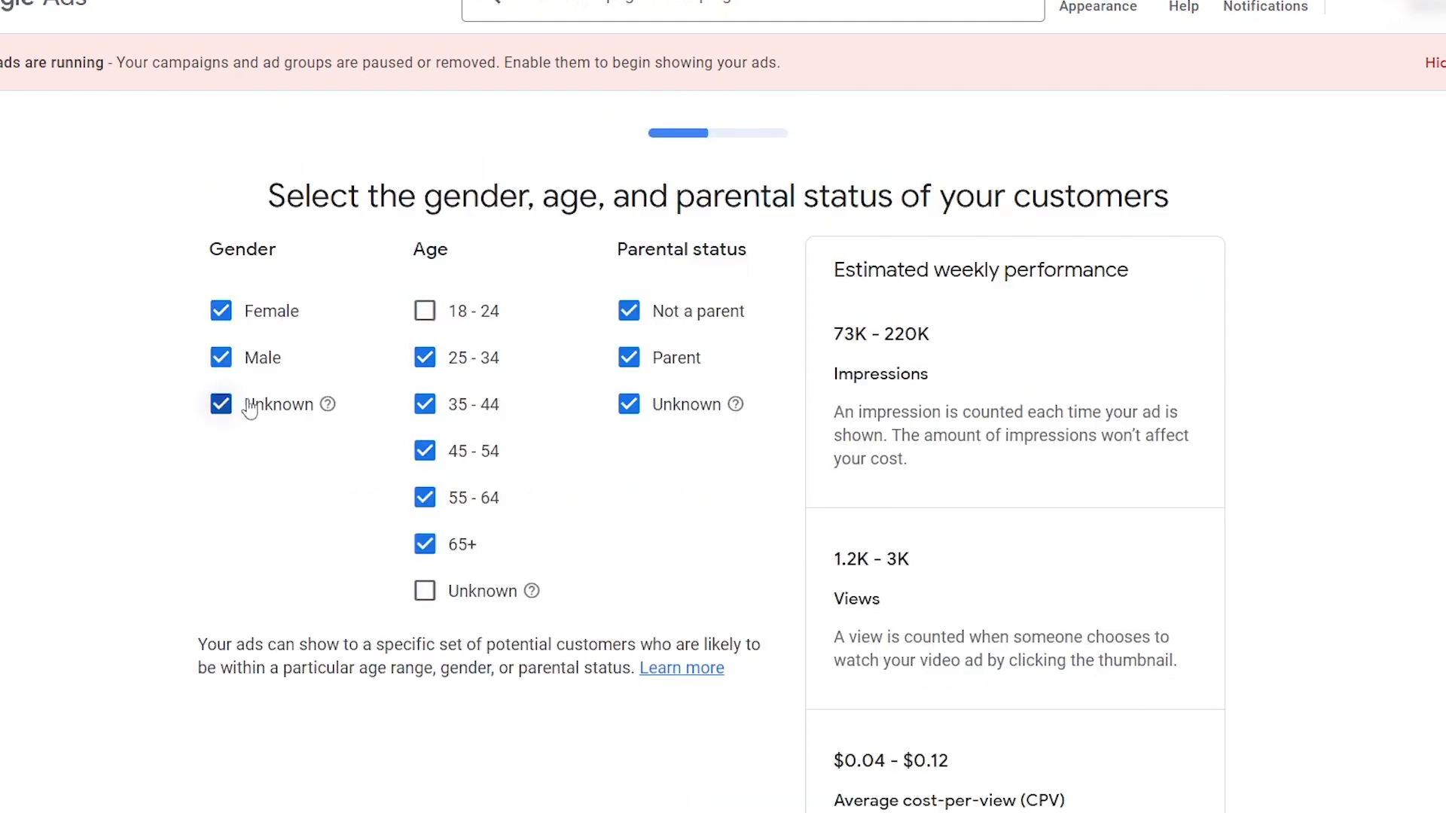
{"action": "left_click", "coordinate": [221, 403]}
{"action": "left_click", "coordinate": [631, 410]}
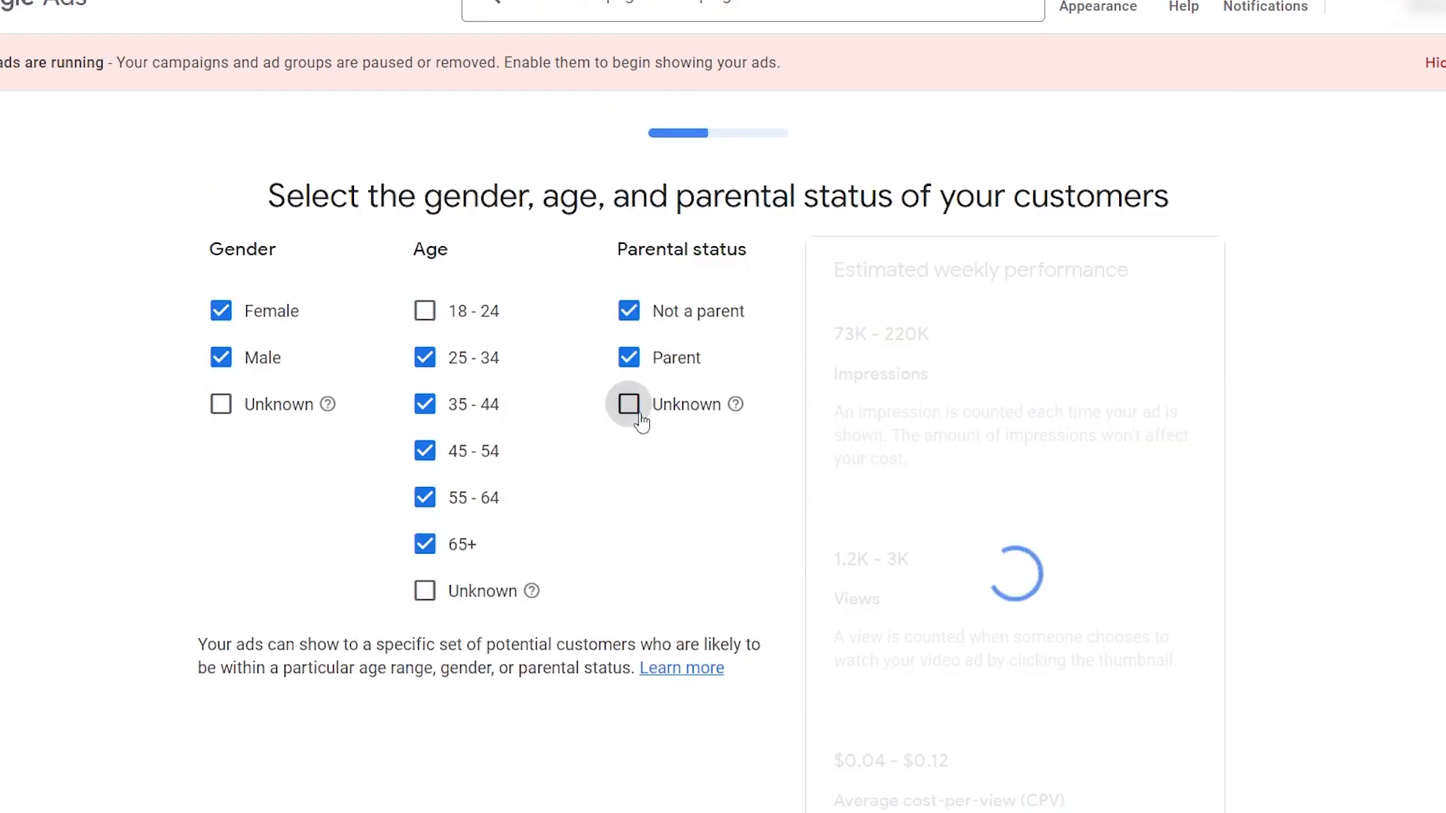
Continue to the customer interests and remove Gamers, both Media & Entertainment entries and News & Politics.
{"action": "scroll", "coordinate": [647, 525], "scroll_direction": "down", "scroll_amount": 4}
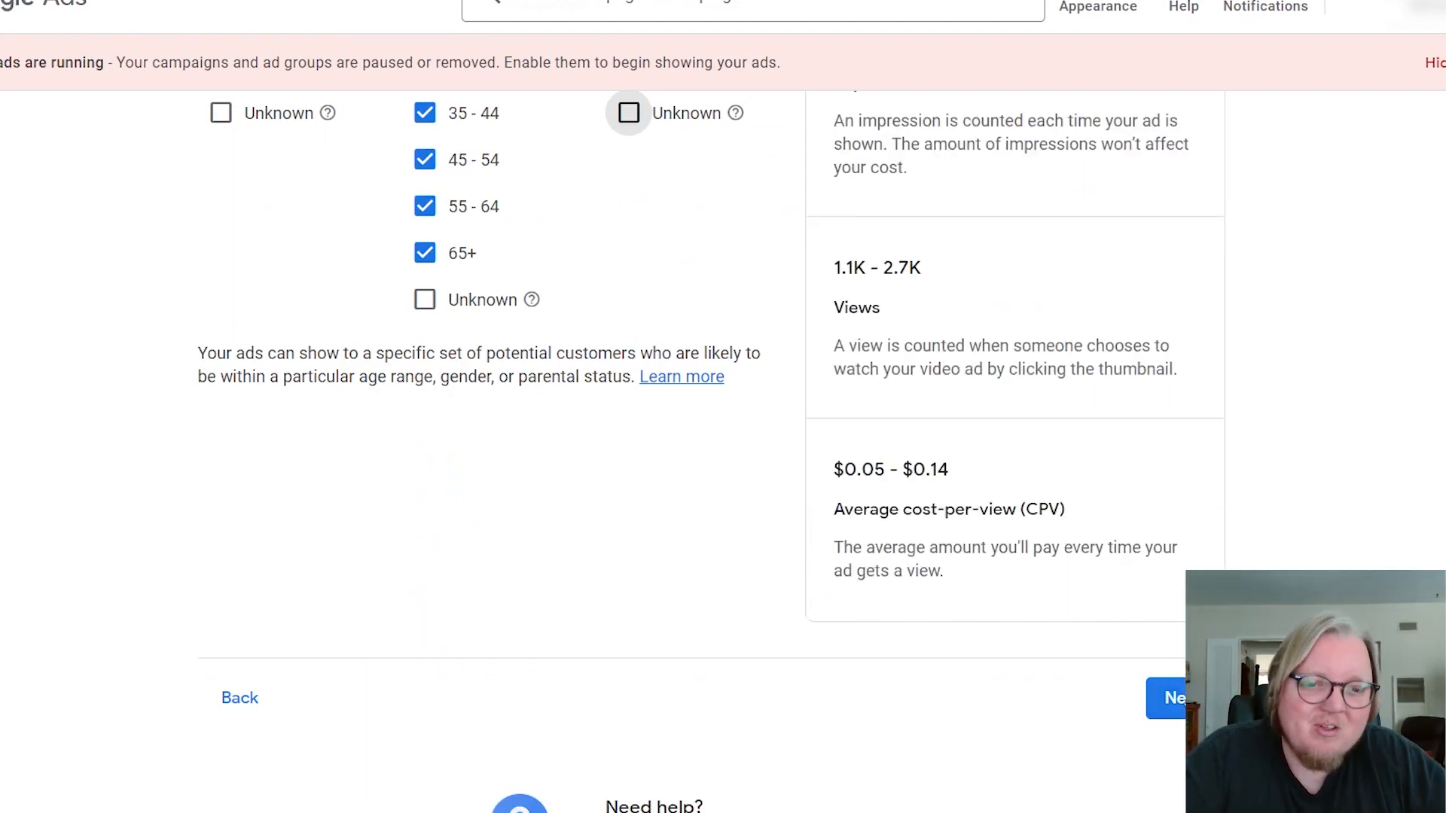
{"action": "left_click", "coordinate": [1184, 691]}
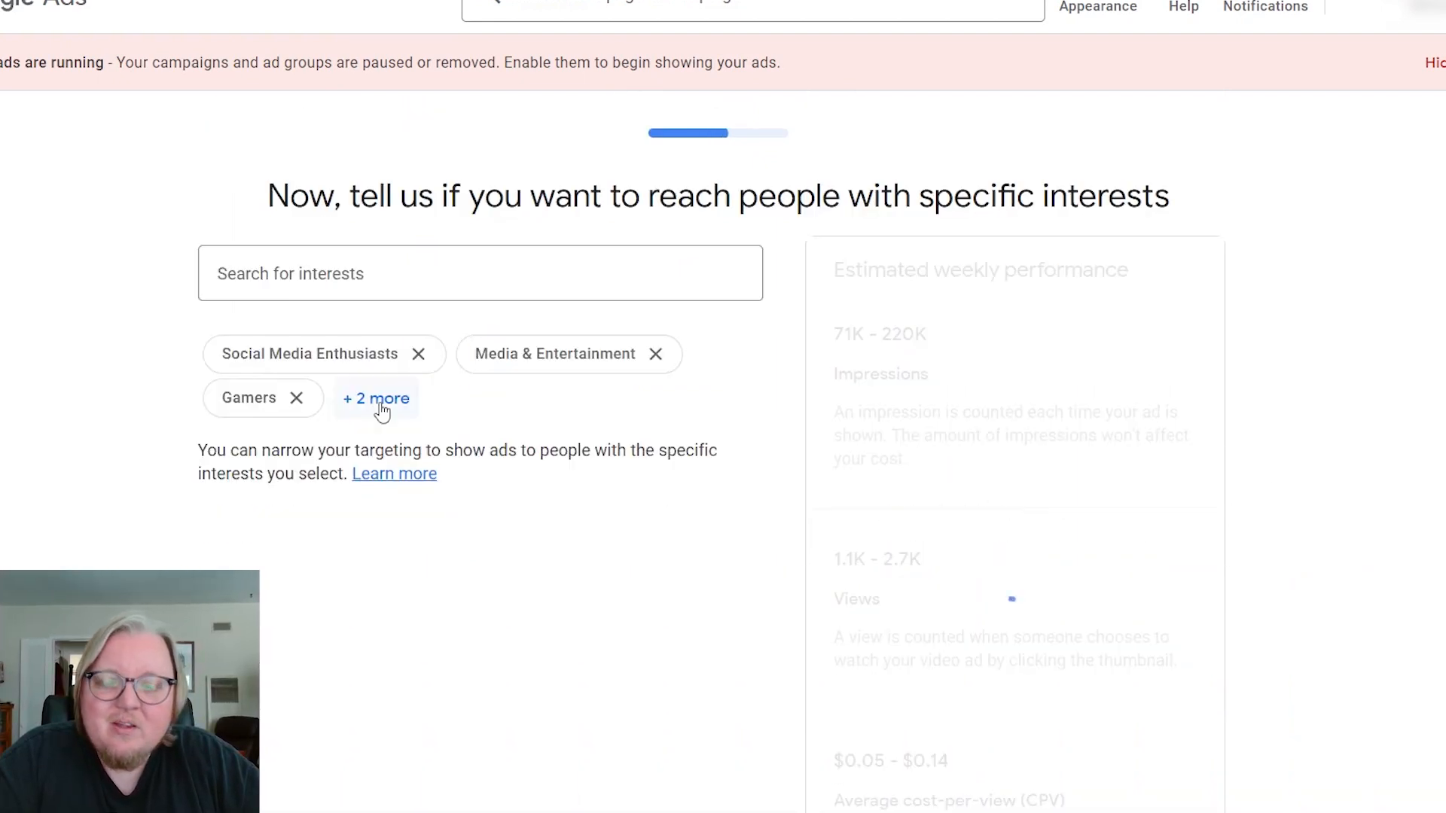
{"action": "left_click", "coordinate": [377, 399]}
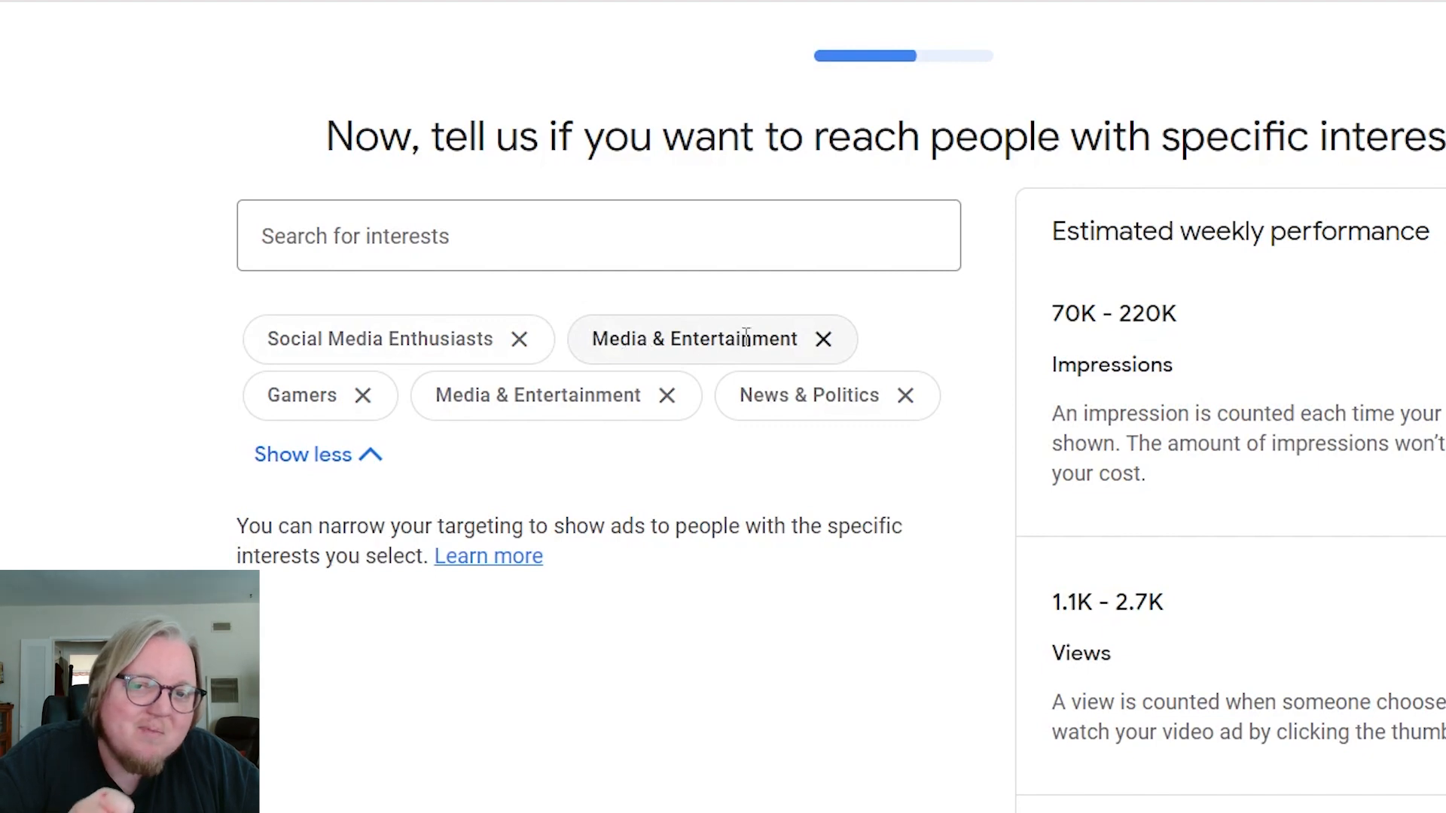
{"action": "left_click", "coordinate": [364, 397]}
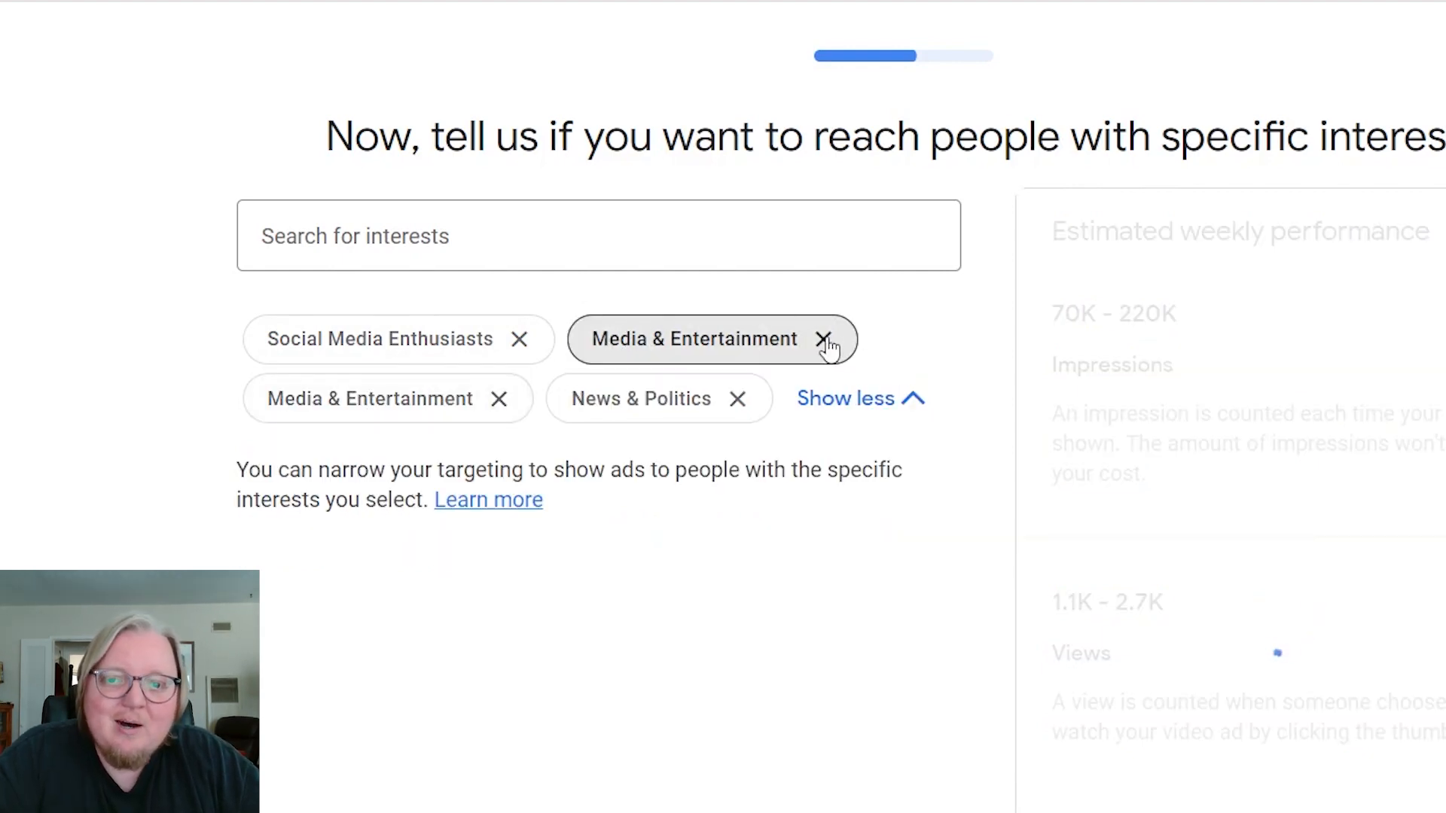
{"action": "left_click", "coordinate": [825, 341]}
{"action": "left_click", "coordinate": [824, 340]}
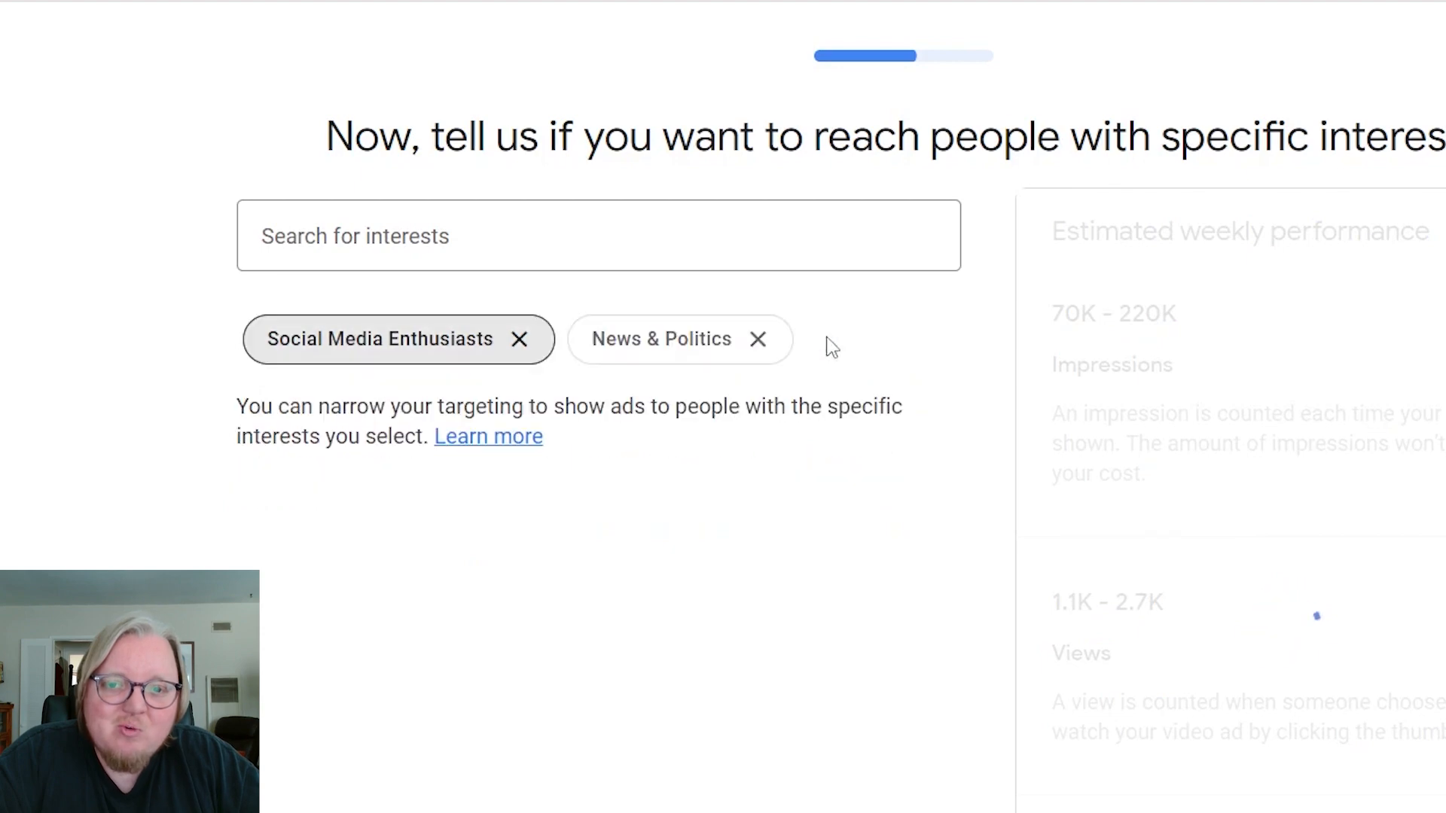
{"action": "left_click", "coordinate": [760, 339]}
Search the interests for YouTube and add How to Make a YouTube Channel and Increasing YouTube Channel Subscriptions.
{"action": "left_click", "coordinate": [619, 239]}
{"action": "type", "text": "YouTube"}
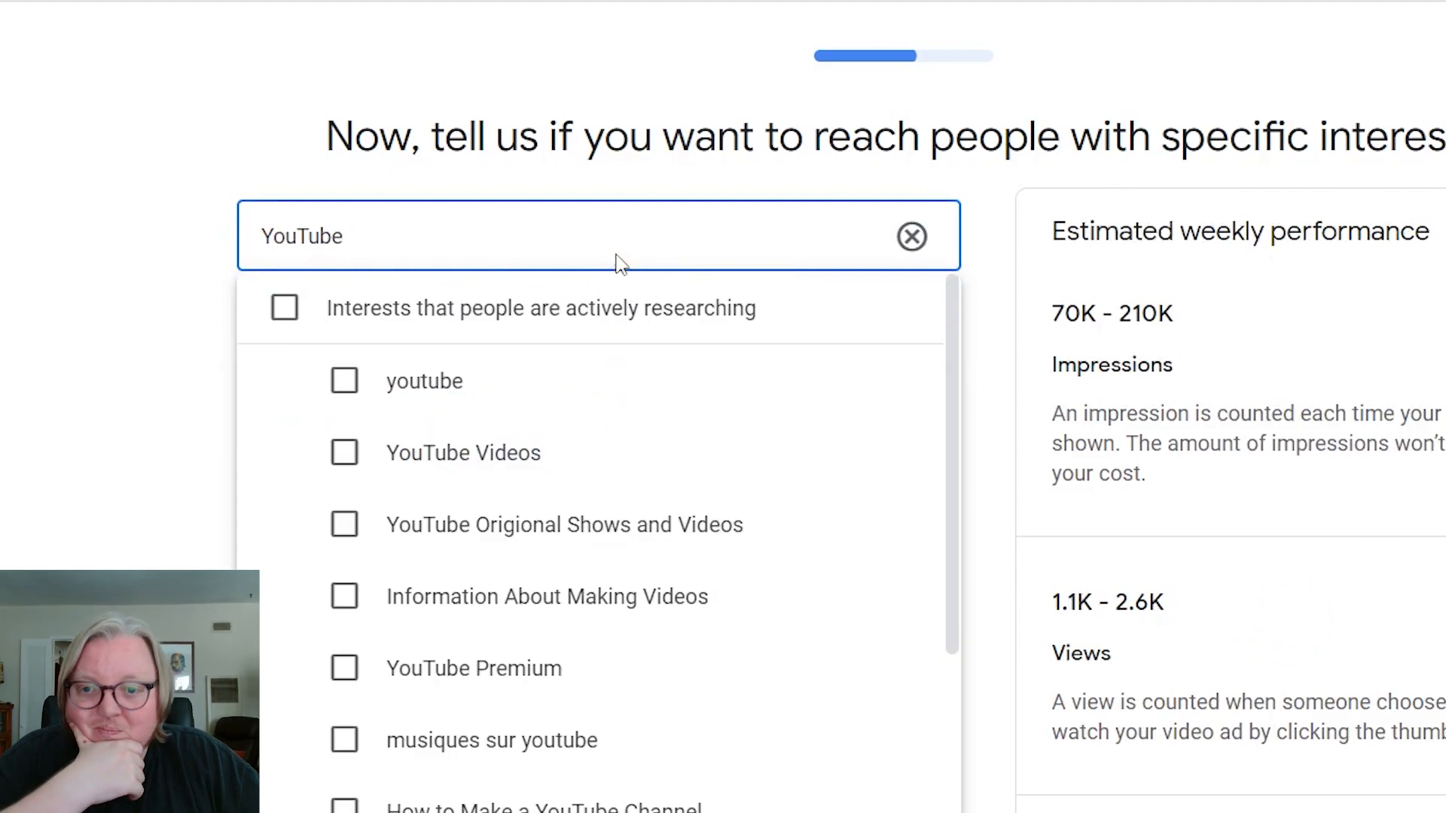
{"action": "scroll", "coordinate": [410, 676], "scroll_direction": "down", "scroll_amount": 2}
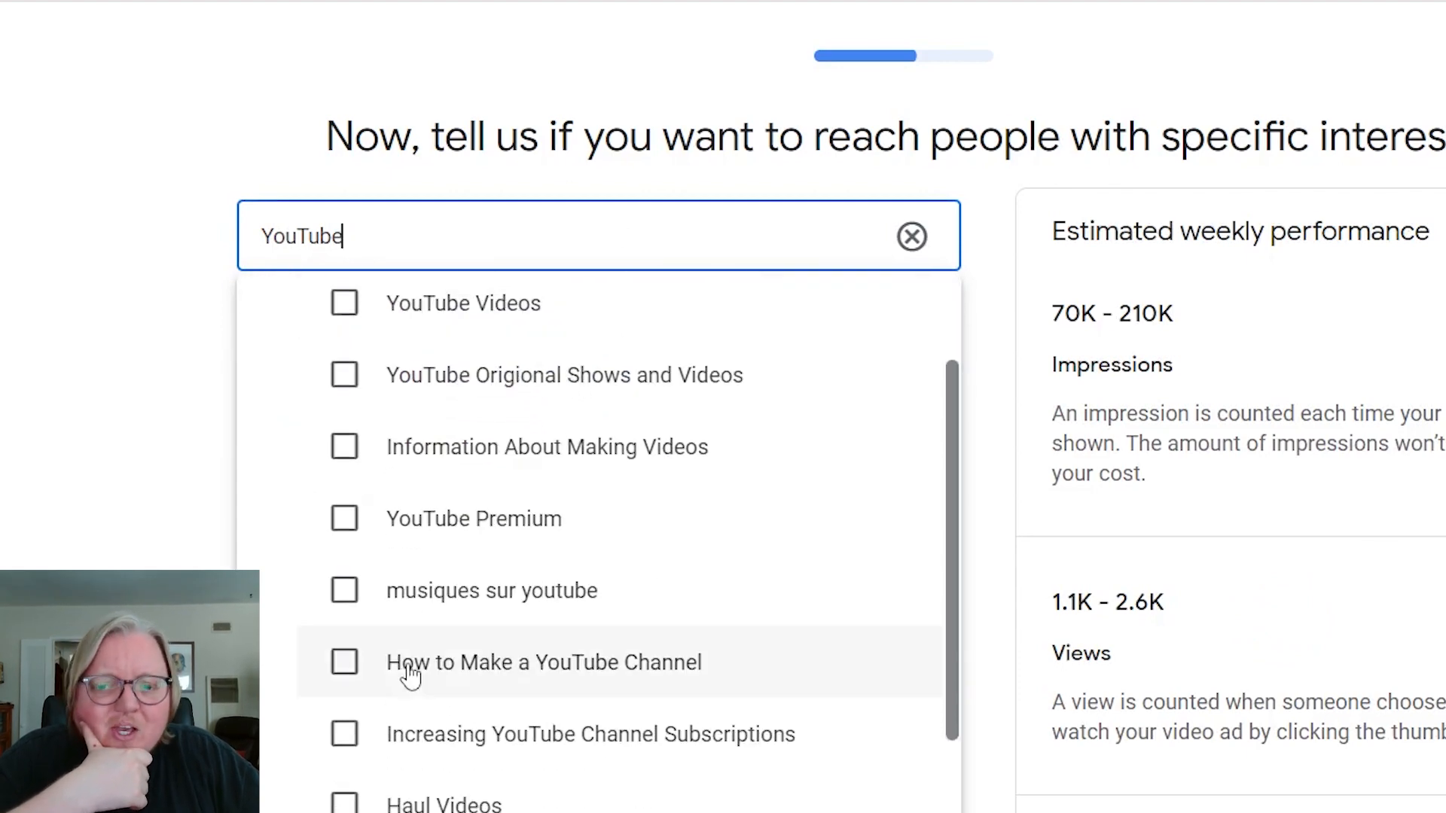
{"action": "left_click", "coordinate": [411, 676]}
{"action": "left_click", "coordinate": [410, 742]}
{"action": "scroll", "coordinate": [678, 614], "scroll_direction": "up", "scroll_amount": 2}
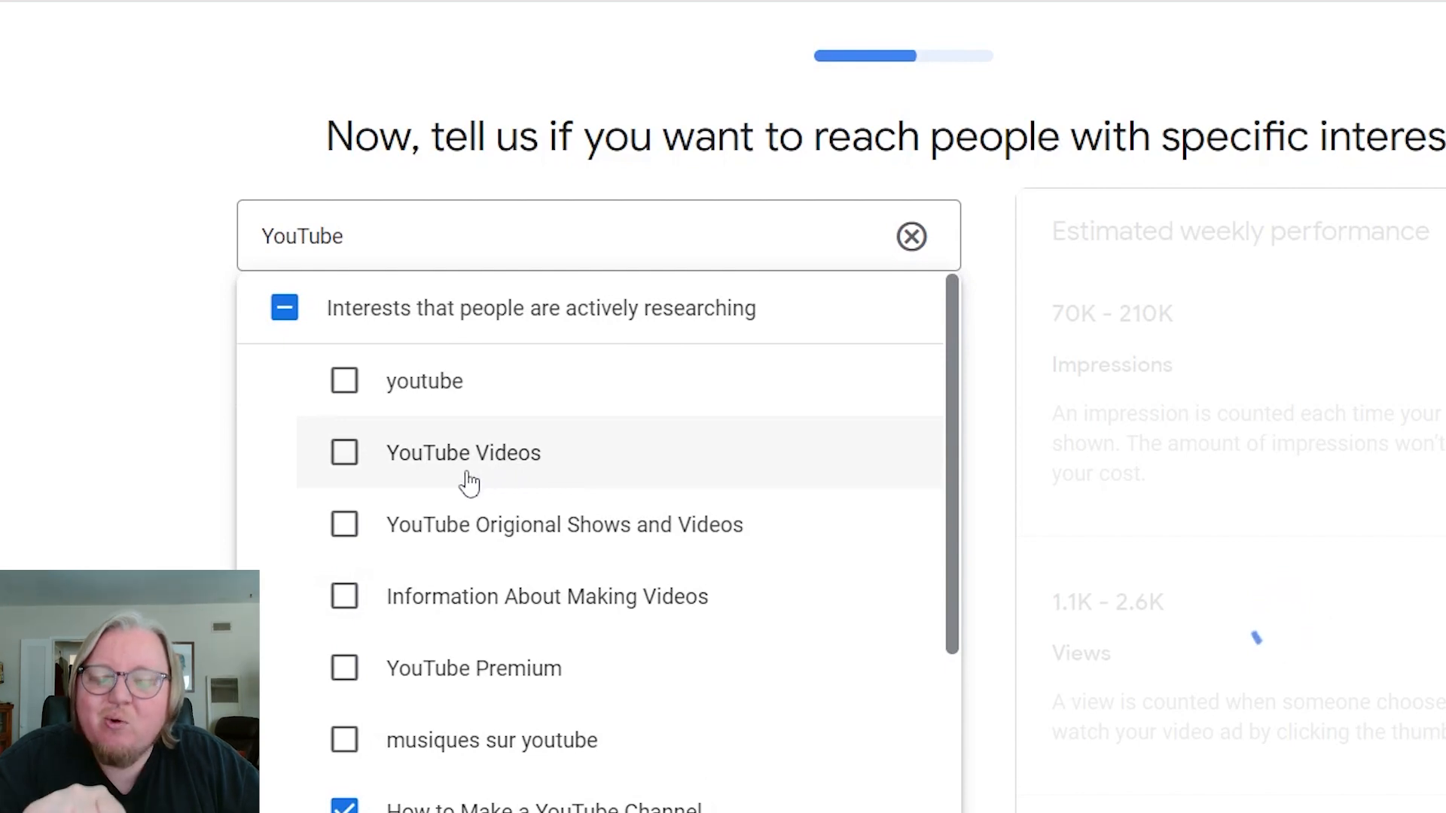
{"action": "scroll", "coordinate": [468, 482], "scroll_direction": "down", "scroll_amount": 4}
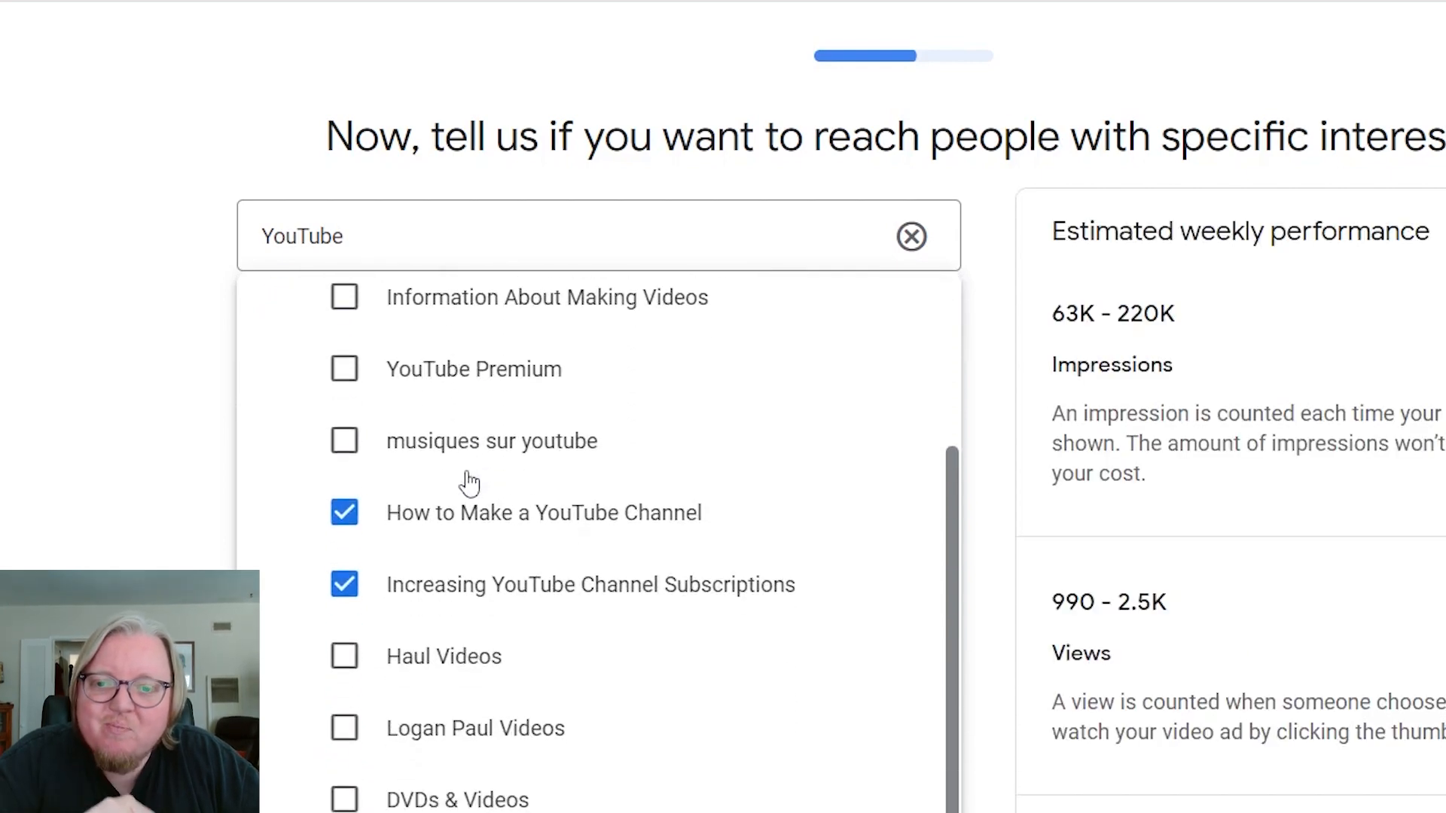
{"action": "scroll", "coordinate": [469, 482], "scroll_direction": "down", "scroll_amount": 3}
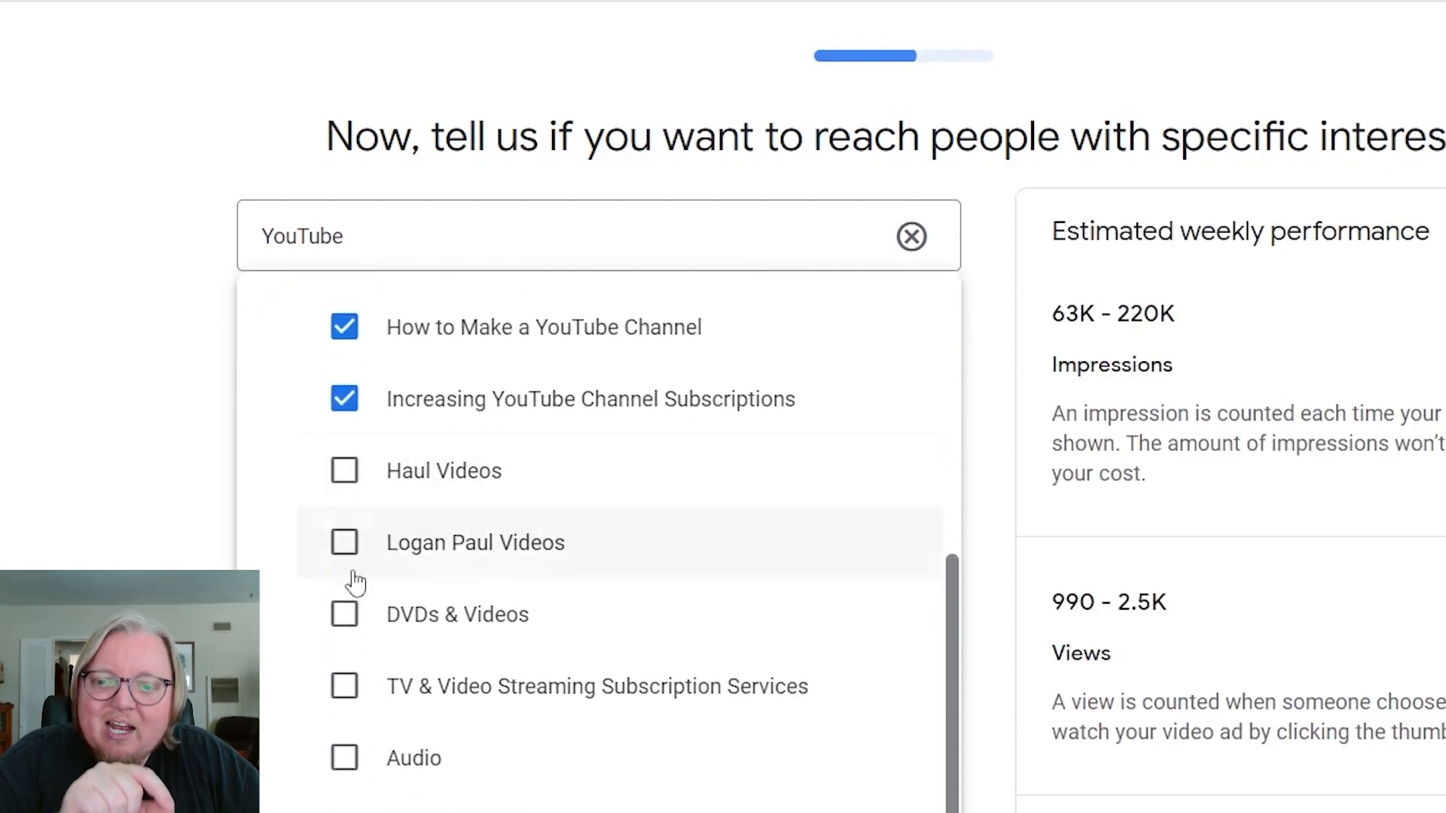
{"action": "left_click", "coordinate": [202, 663]}
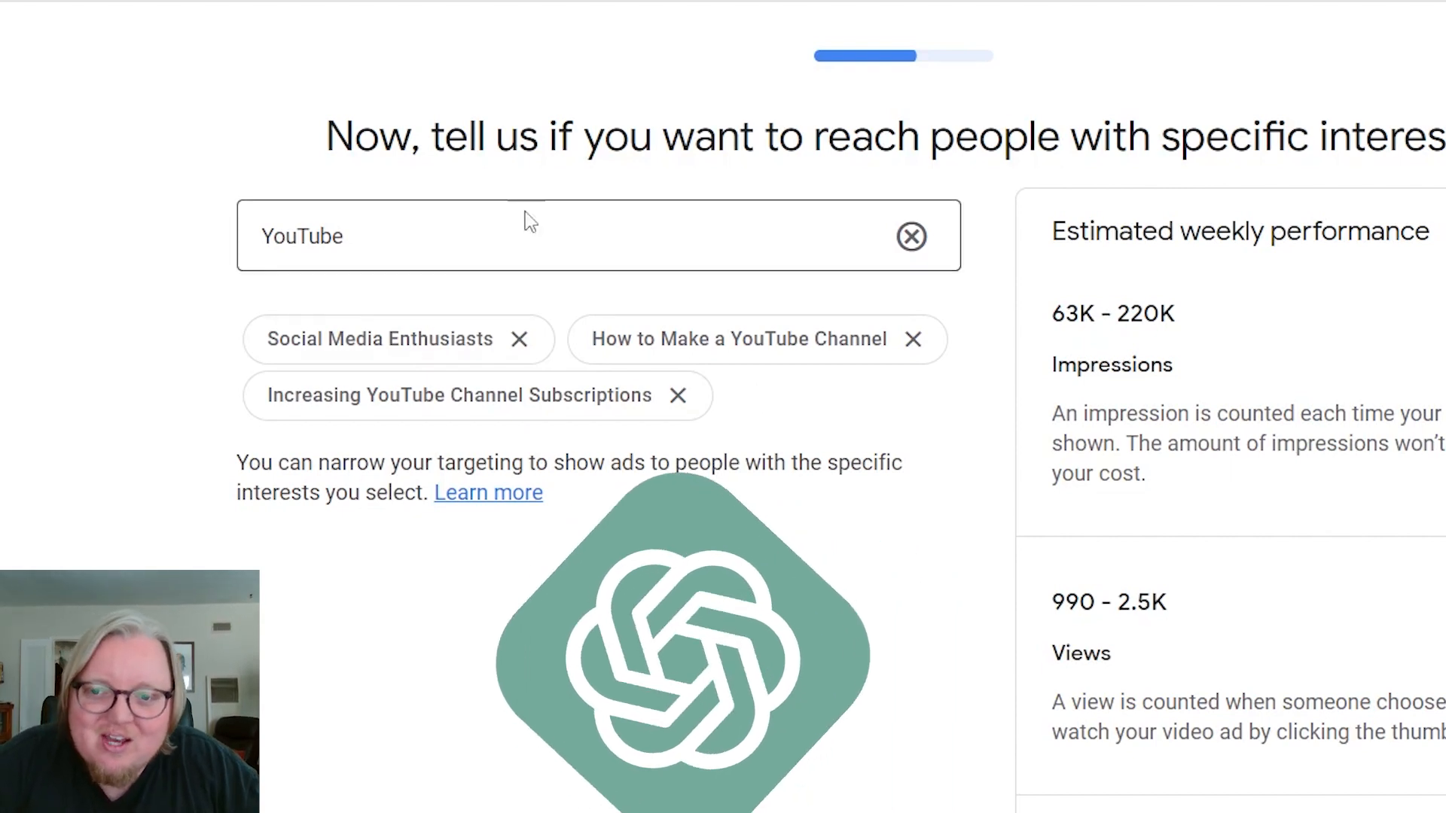
{"action": "left_click", "coordinate": [911, 235]}
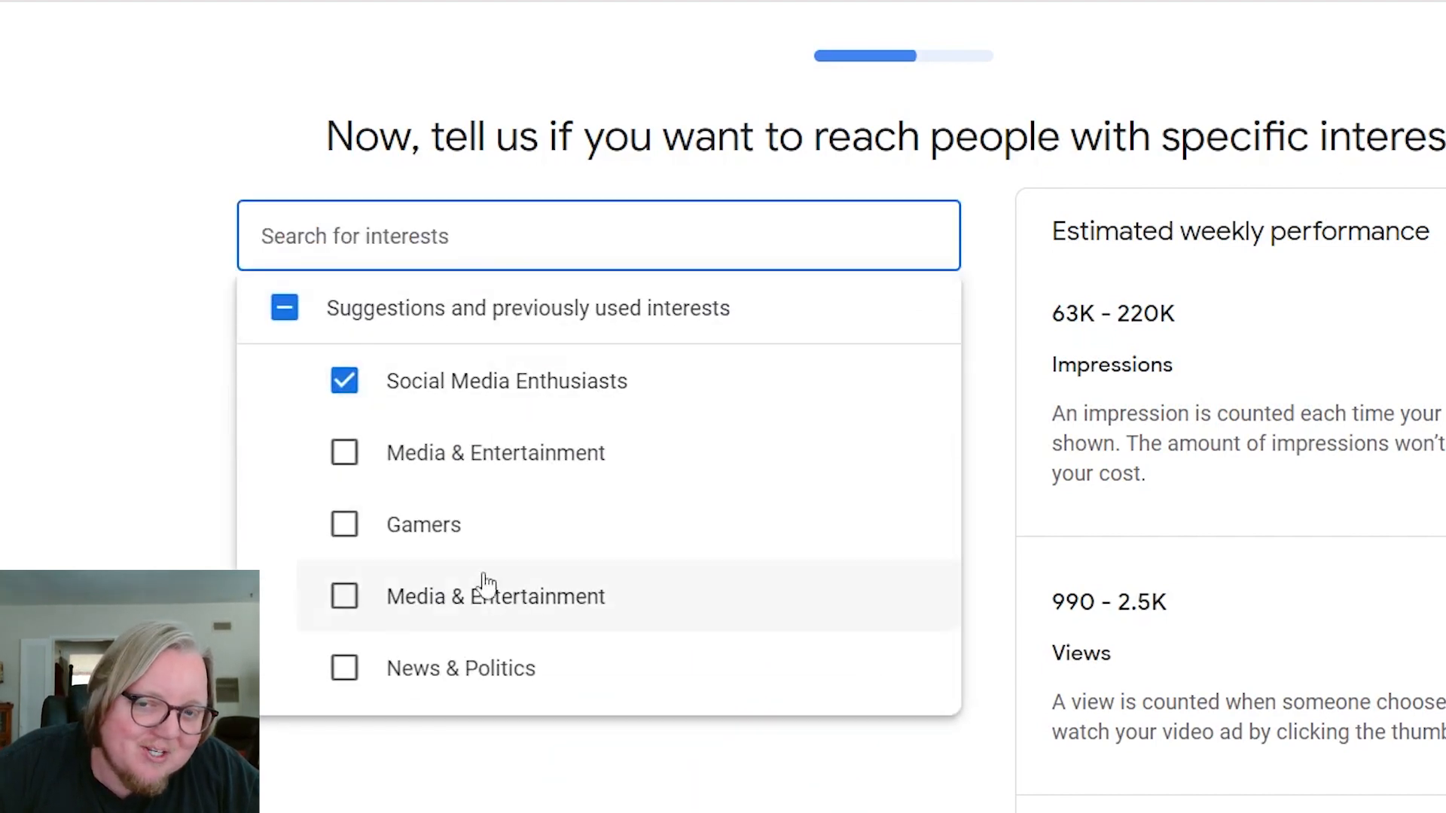
{"action": "left_click", "coordinate": [652, 156]}
Review the selected interests and their estimated performance, and continue to the campaign budget.
{"action": "scroll", "coordinate": [55, 316], "scroll_direction": "down", "scroll_amount": 5}
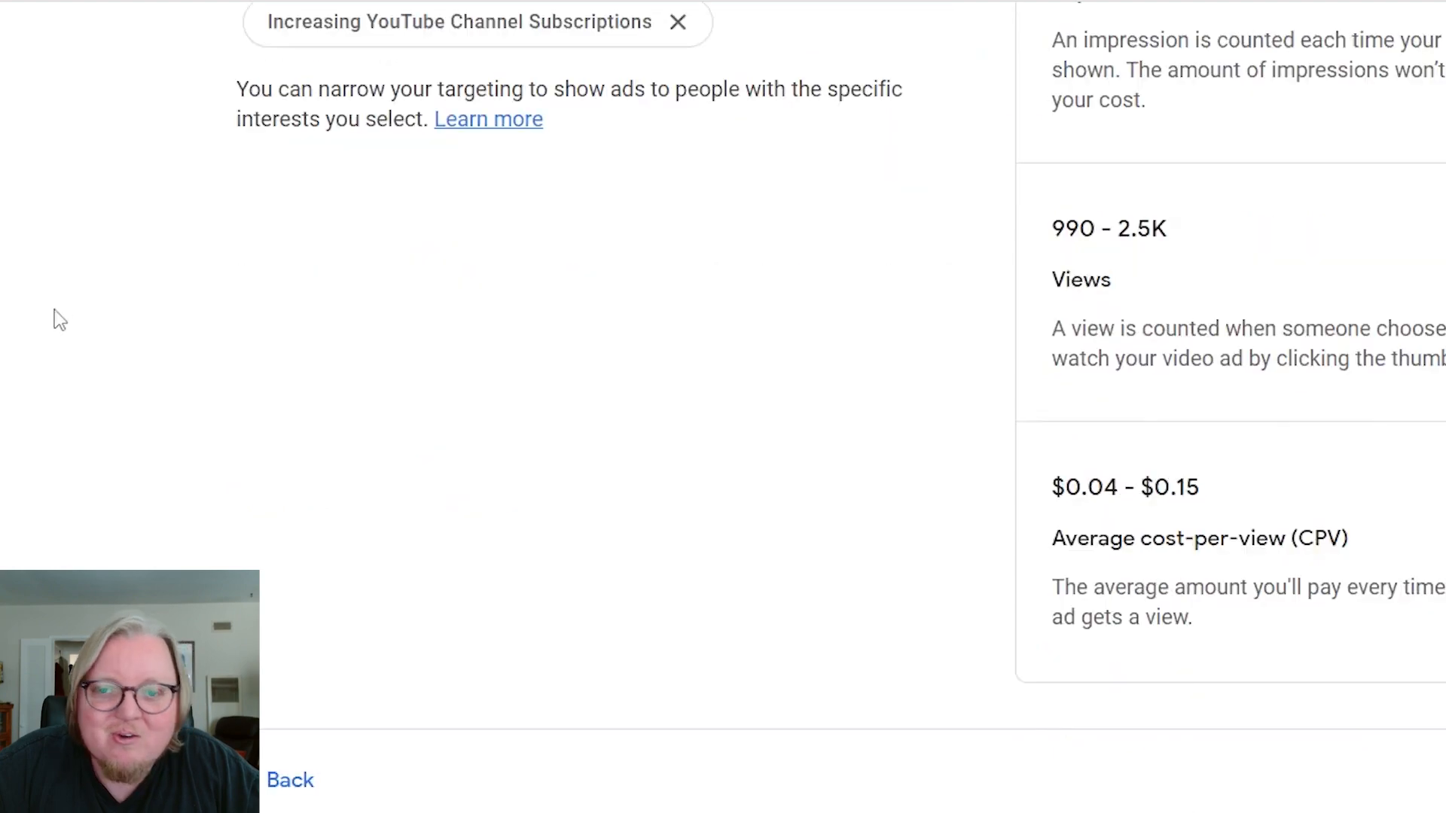
{"action": "scroll", "coordinate": [54, 309], "scroll_direction": "up", "scroll_amount": 5}
{"action": "scroll", "coordinate": [1033, 384], "scroll_direction": "down", "scroll_amount": 5}
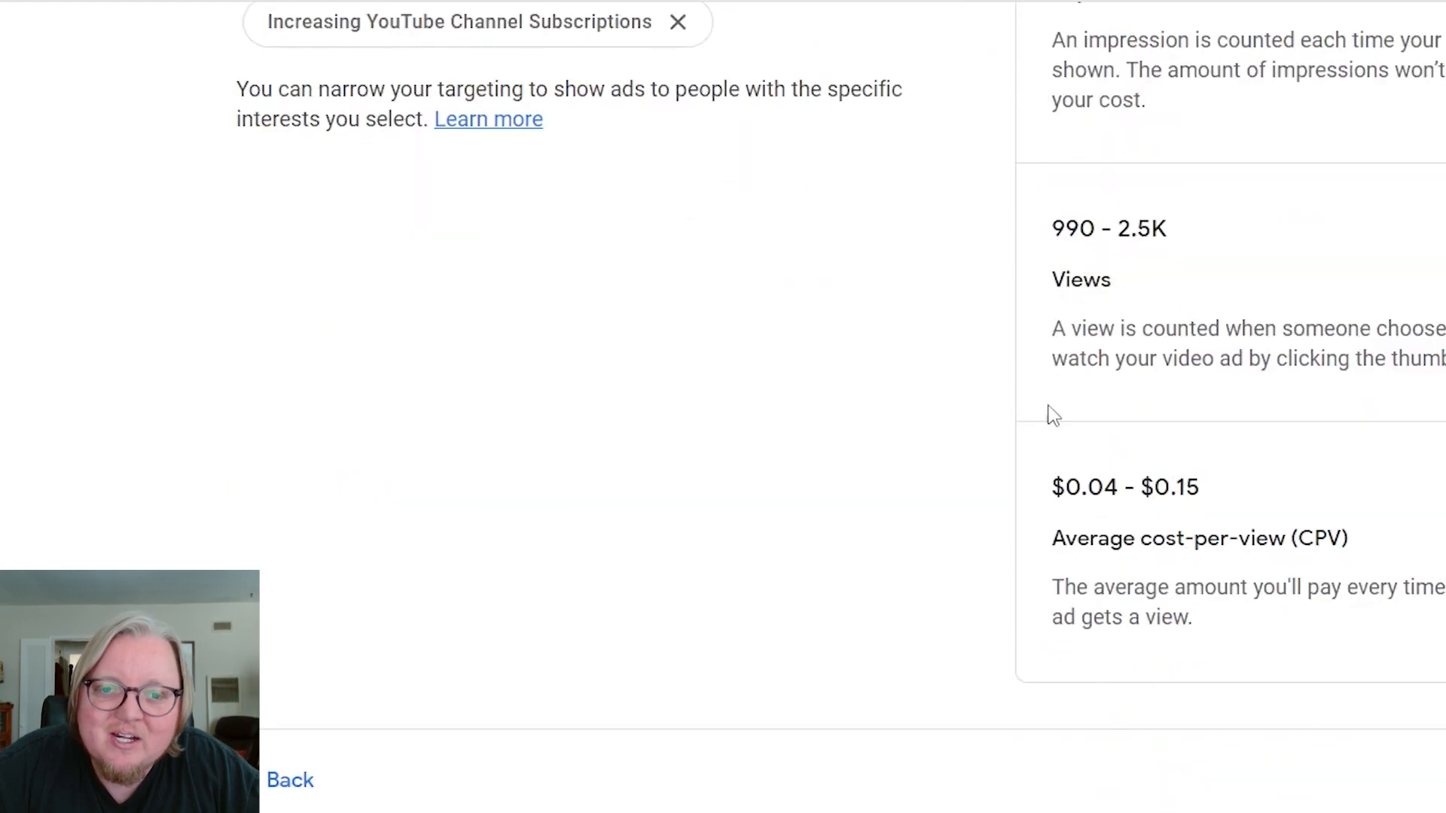
{"action": "scroll", "coordinate": [1372, 269], "scroll_direction": "up", "scroll_amount": 5}
{"action": "scroll", "coordinate": [1070, 331], "scroll_direction": "down", "scroll_amount": 5}
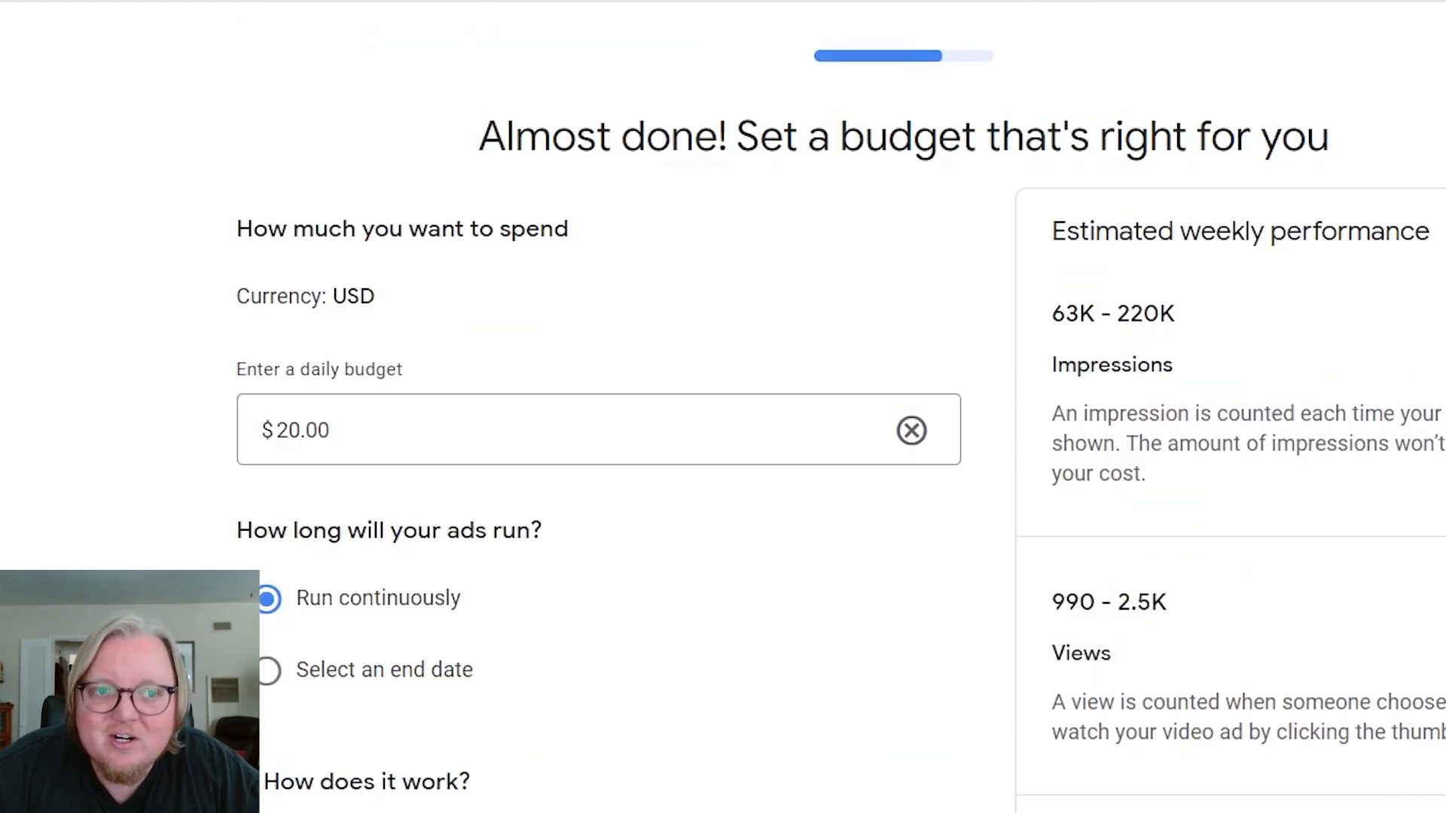
Accept the $20.00 daily budget with the ads running continuously and continue to the campaign review.
{"action": "scroll", "coordinate": [1421, 123], "scroll_direction": "down", "scroll_amount": 1}
{"action": "scroll", "coordinate": [1420, 122], "scroll_direction": "down", "scroll_amount": 2}
{"action": "scroll", "coordinate": [1421, 123], "scroll_direction": "up", "scroll_amount": 2}
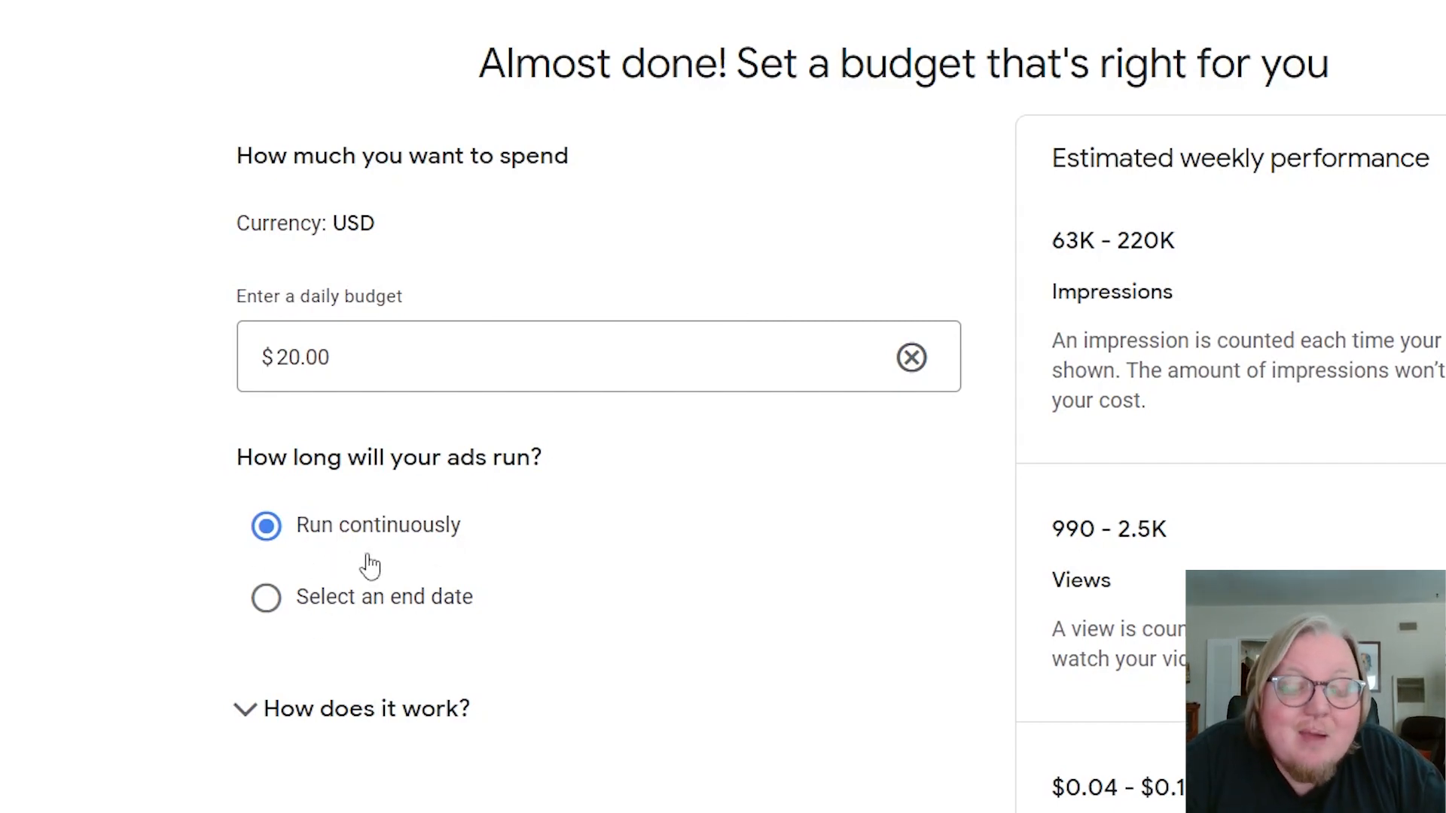
{"action": "scroll", "coordinate": [670, 461], "scroll_direction": "down", "scroll_amount": 2}
{"action": "scroll", "coordinate": [703, 486], "scroll_direction": "up", "scroll_amount": 2}
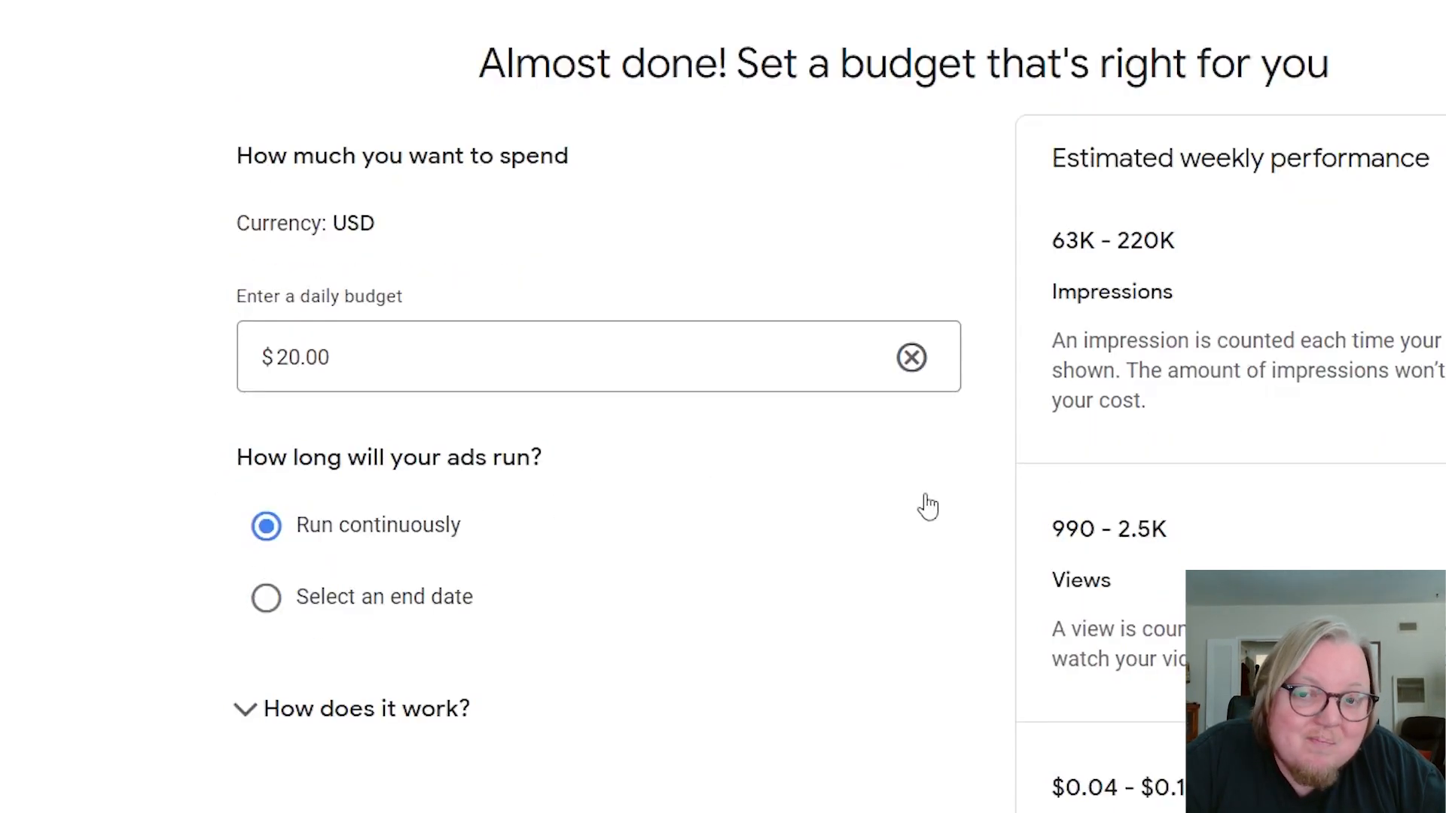
{"action": "scroll", "coordinate": [928, 506], "scroll_direction": "down", "scroll_amount": 5}
{"action": "left_click", "coordinate": [1435, 707]}
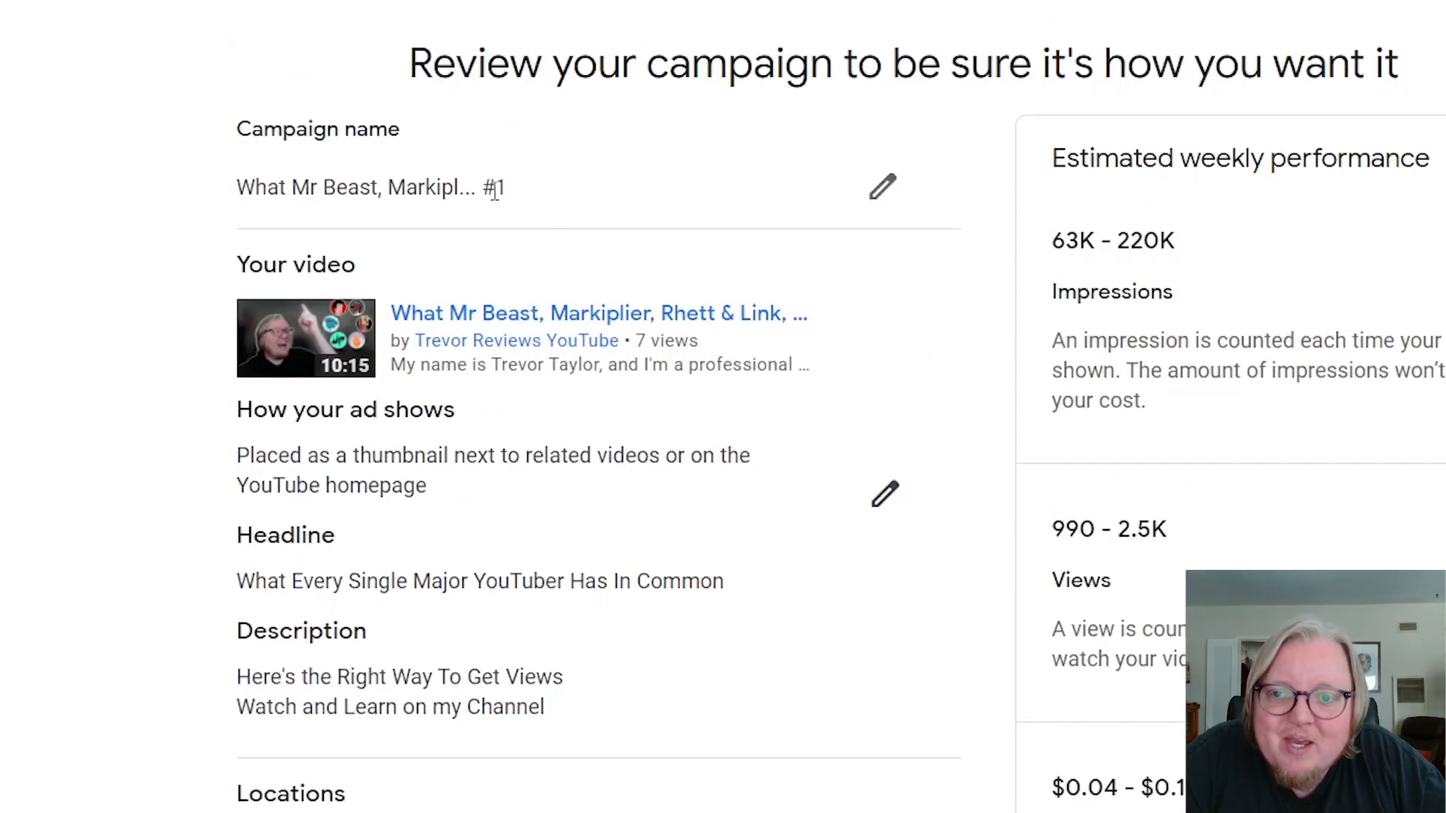
Examine the campaign review, from the ad text, locations, demographics, interests and budget to the estimated weekly views.
{"action": "scroll", "coordinate": [206, 307], "scroll_direction": "down", "scroll_amount": 2}
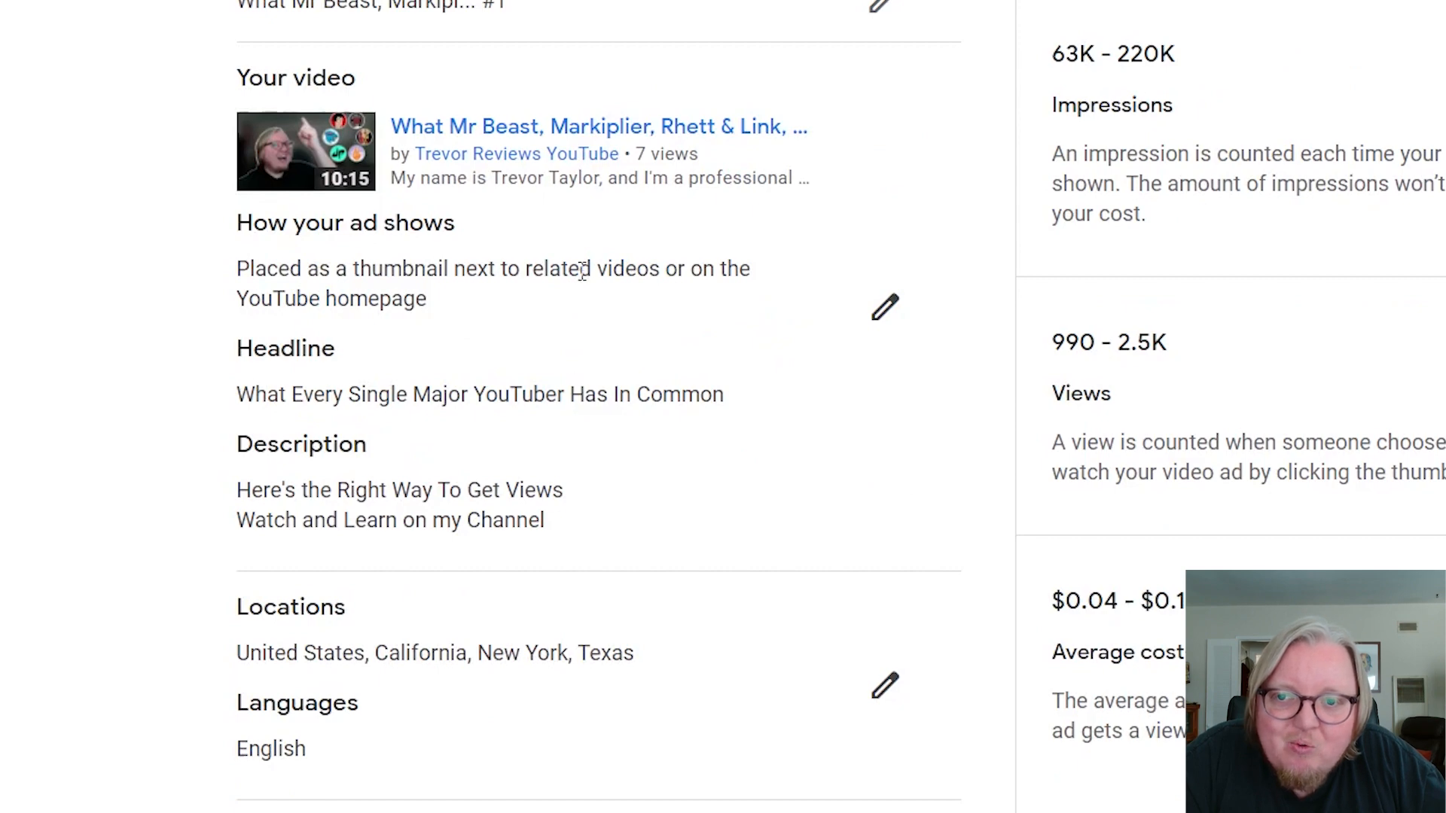
{"action": "scroll", "coordinate": [484, 348], "scroll_direction": "down", "scroll_amount": 10}
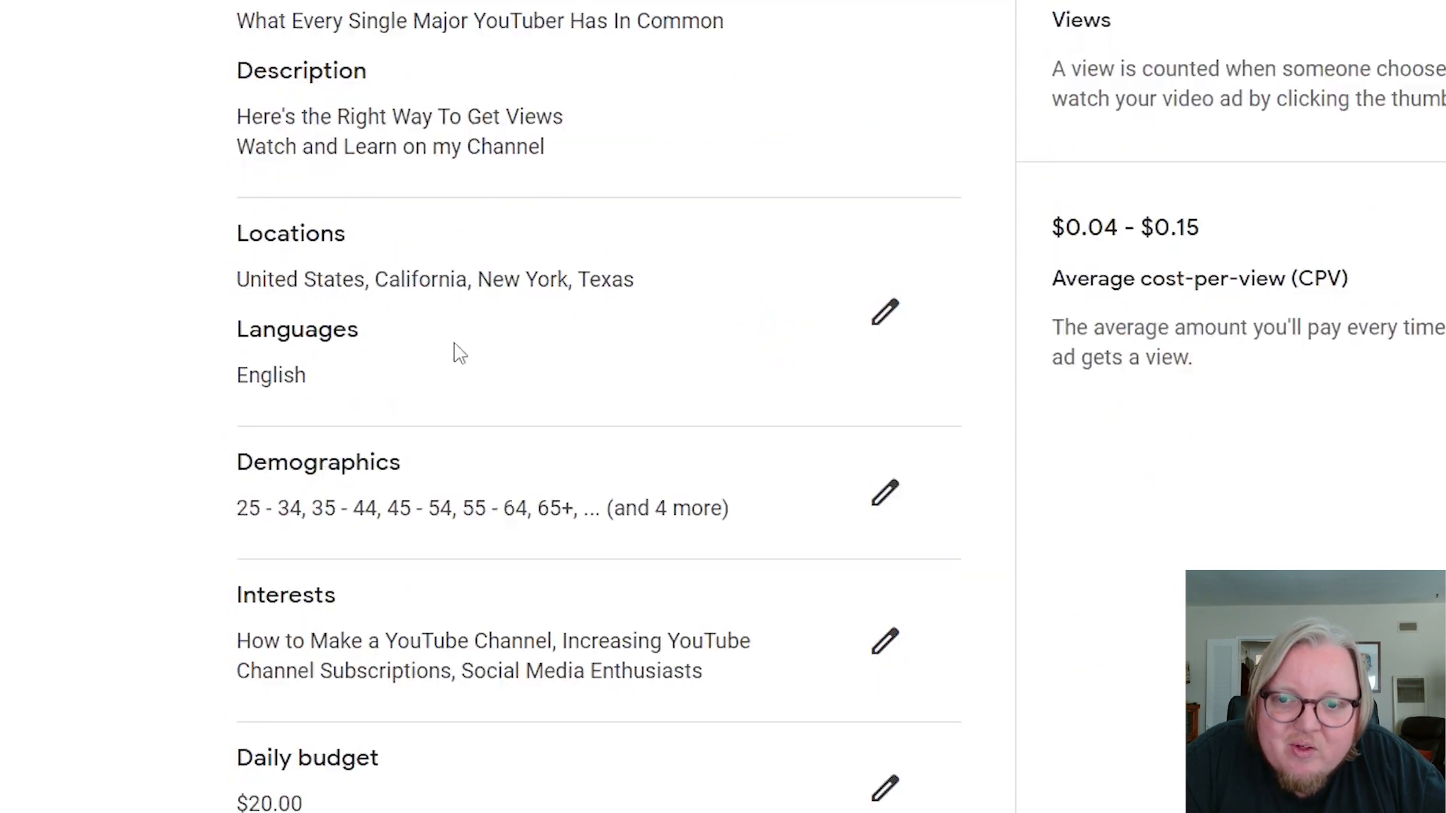
{"action": "scroll", "coordinate": [202, 421], "scroll_direction": "up", "scroll_amount": 8}
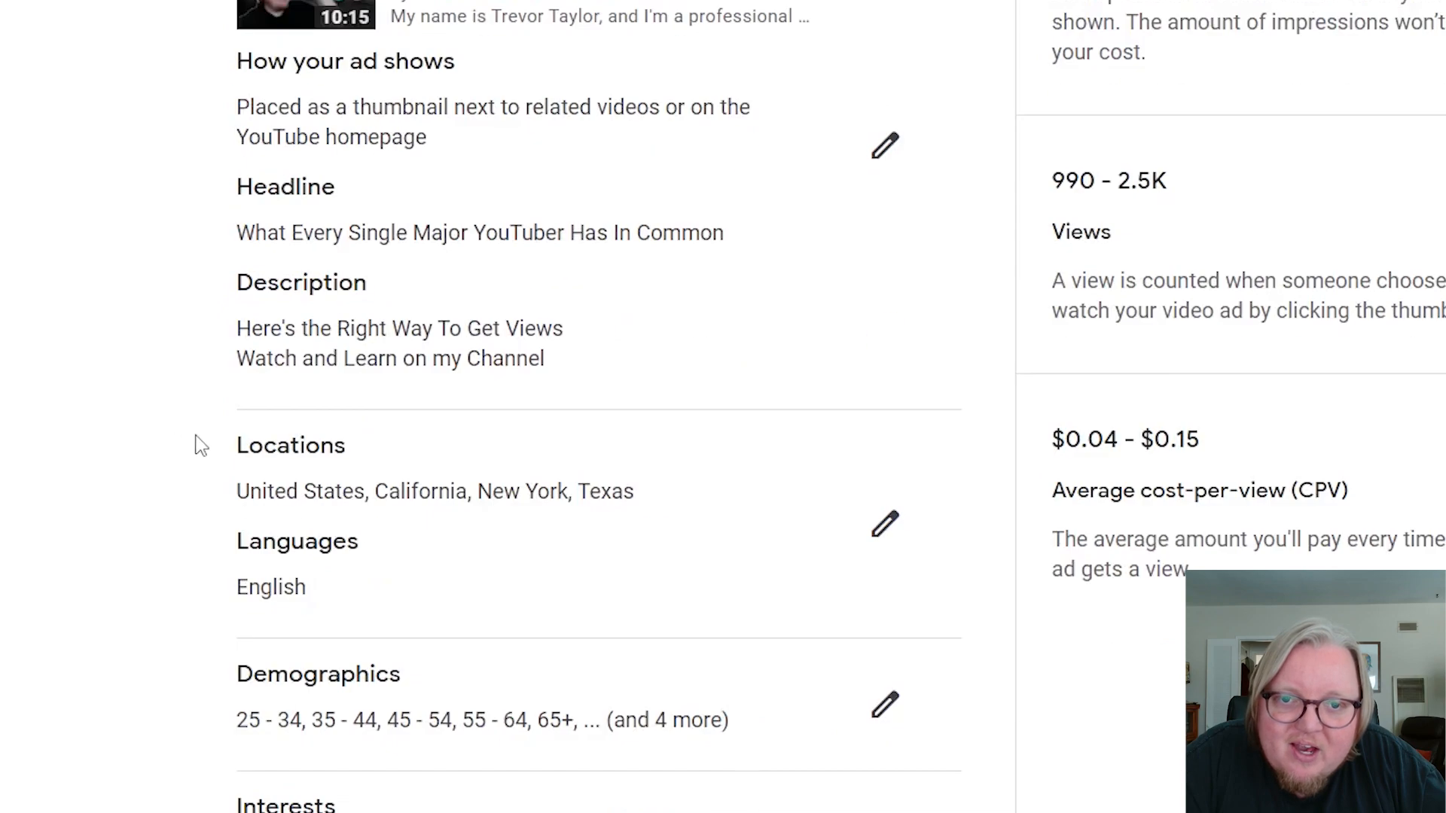
{"action": "scroll", "coordinate": [209, 438], "scroll_direction": "up", "scroll_amount": 5}
{"action": "scroll", "coordinate": [97, 442], "scroll_direction": "down", "scroll_amount": 12}
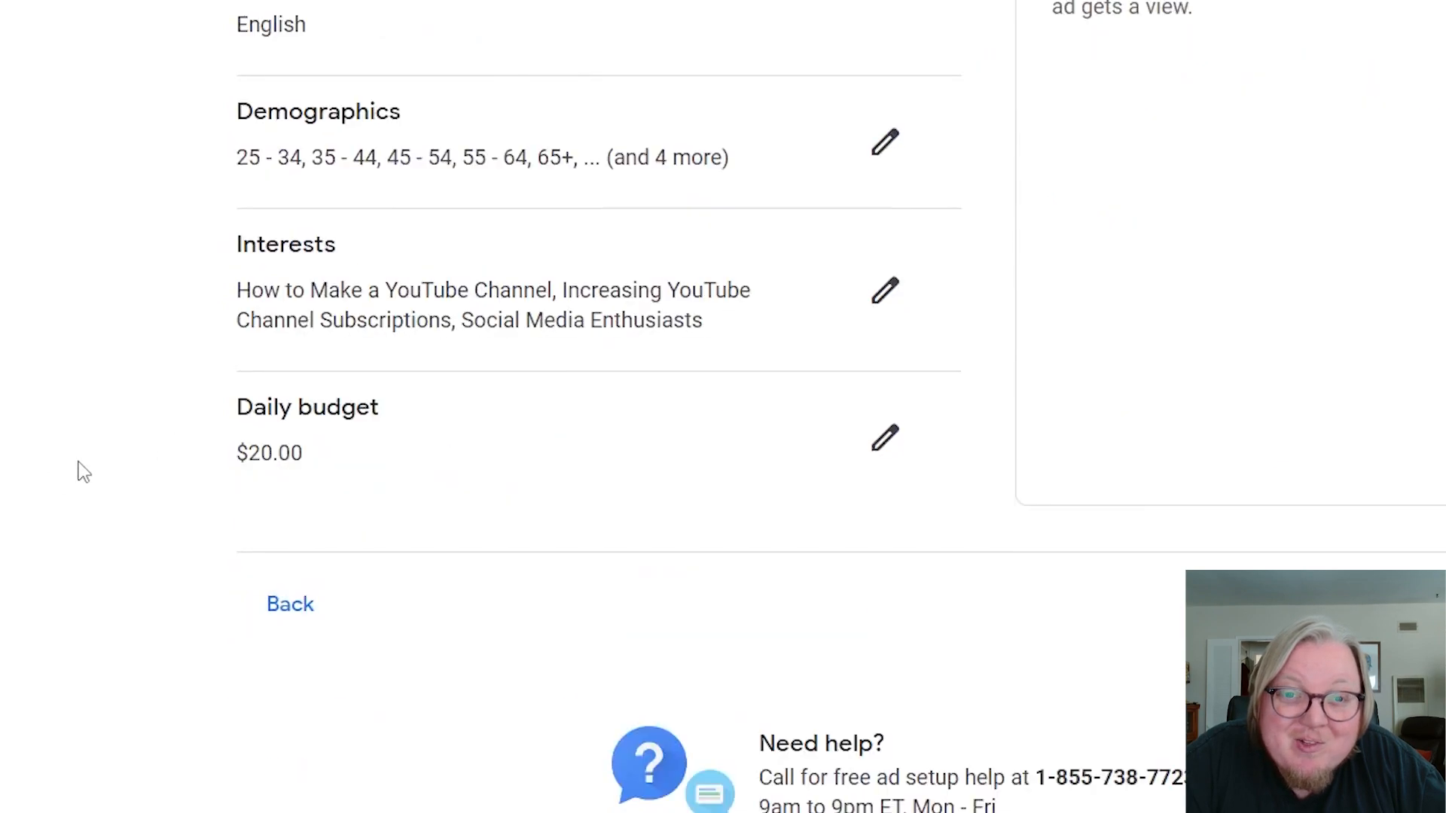
{"action": "scroll", "coordinate": [78, 471], "scroll_direction": "up", "scroll_amount": 12}
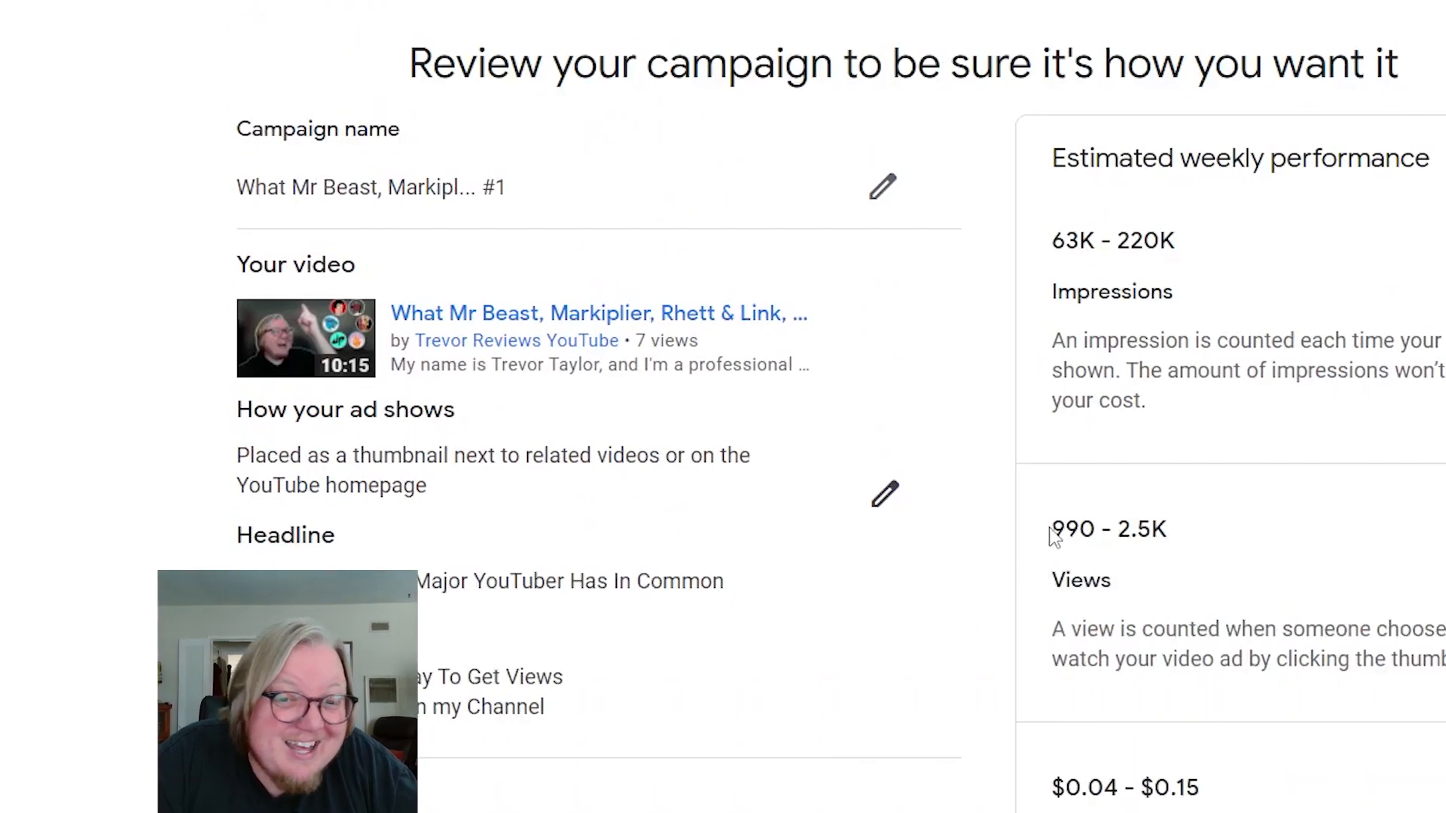
{"action": "left_click_drag", "start_coordinate": [1050, 528], "coordinate": [1408, 512]}
{"action": "left_click", "coordinate": [1385, 438]}
Submit the reviewed campaign and go to its campaign details.
{"action": "scroll", "coordinate": [1385, 438], "scroll_direction": "down", "scroll_amount": 5}
{"action": "scroll", "coordinate": [1384, 437], "scroll_direction": "down", "scroll_amount": 5}
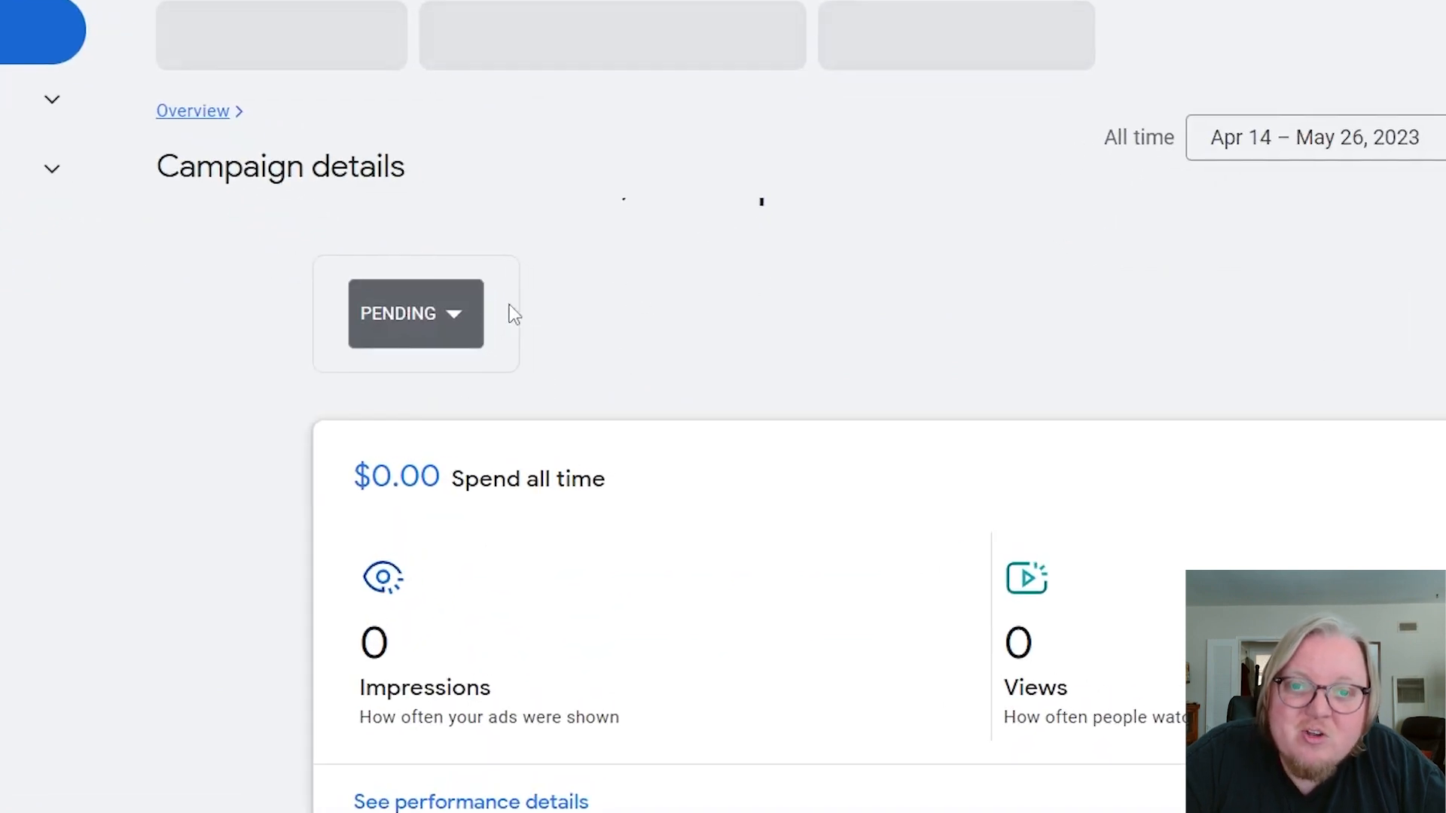
Examine the new campaign's status options for pausing it, along with its performance, interests and demographics.
{"action": "left_click", "coordinate": [458, 314]}
{"action": "left_click", "coordinate": [1019, 297]}
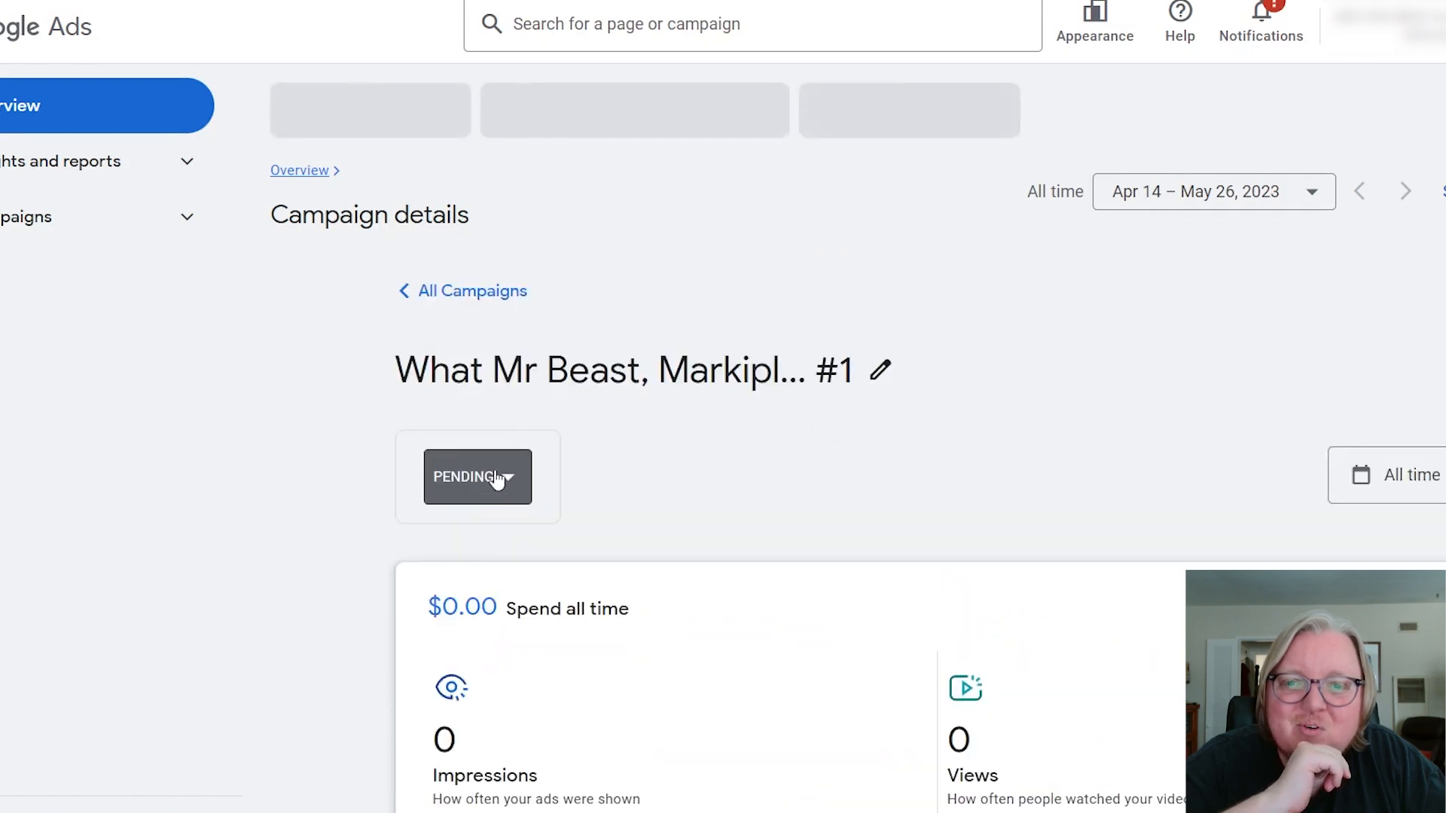
{"action": "left_click", "coordinate": [497, 481]}
{"action": "left_click", "coordinate": [885, 434]}
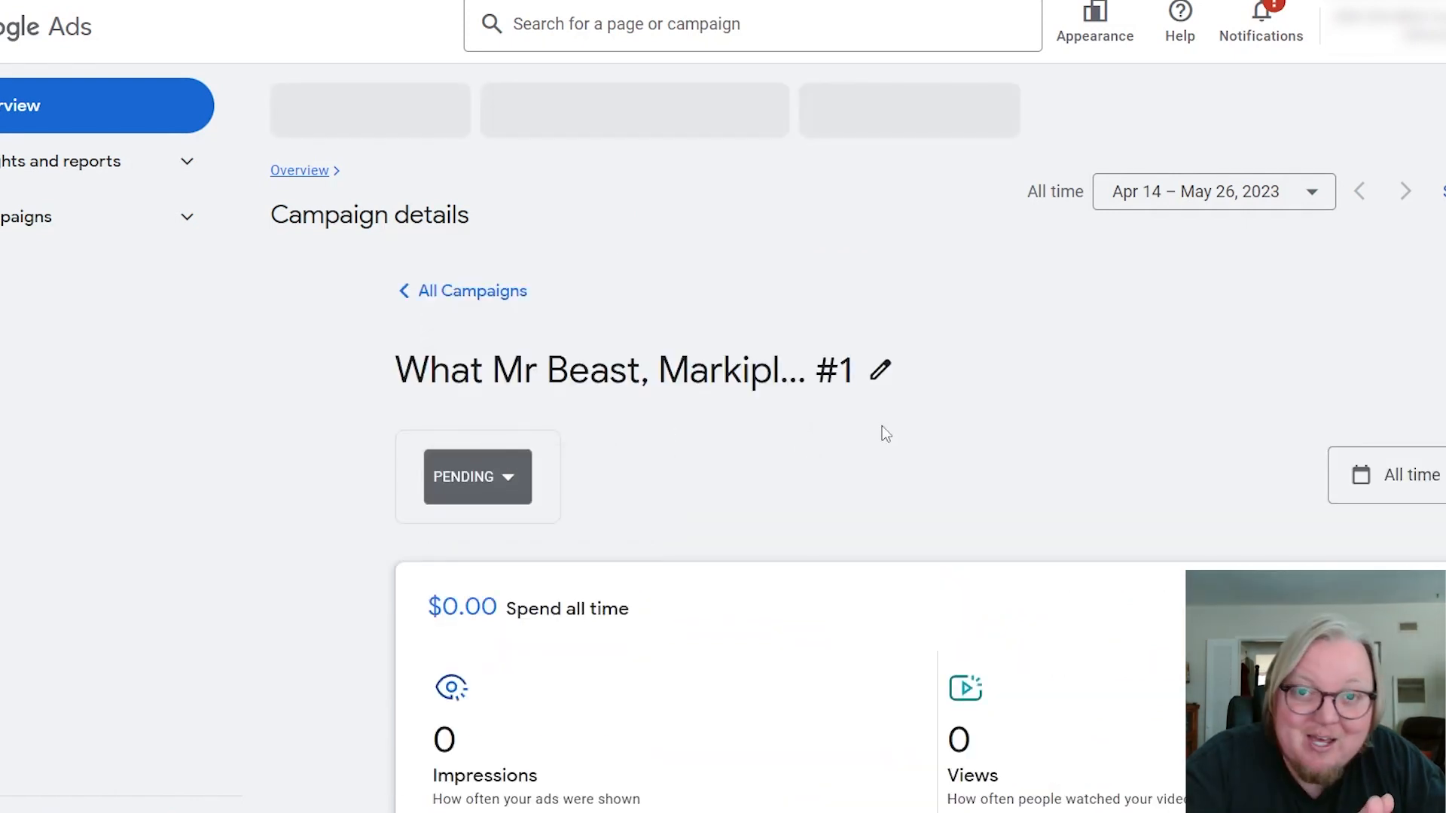
{"action": "left_click", "coordinate": [495, 495]}
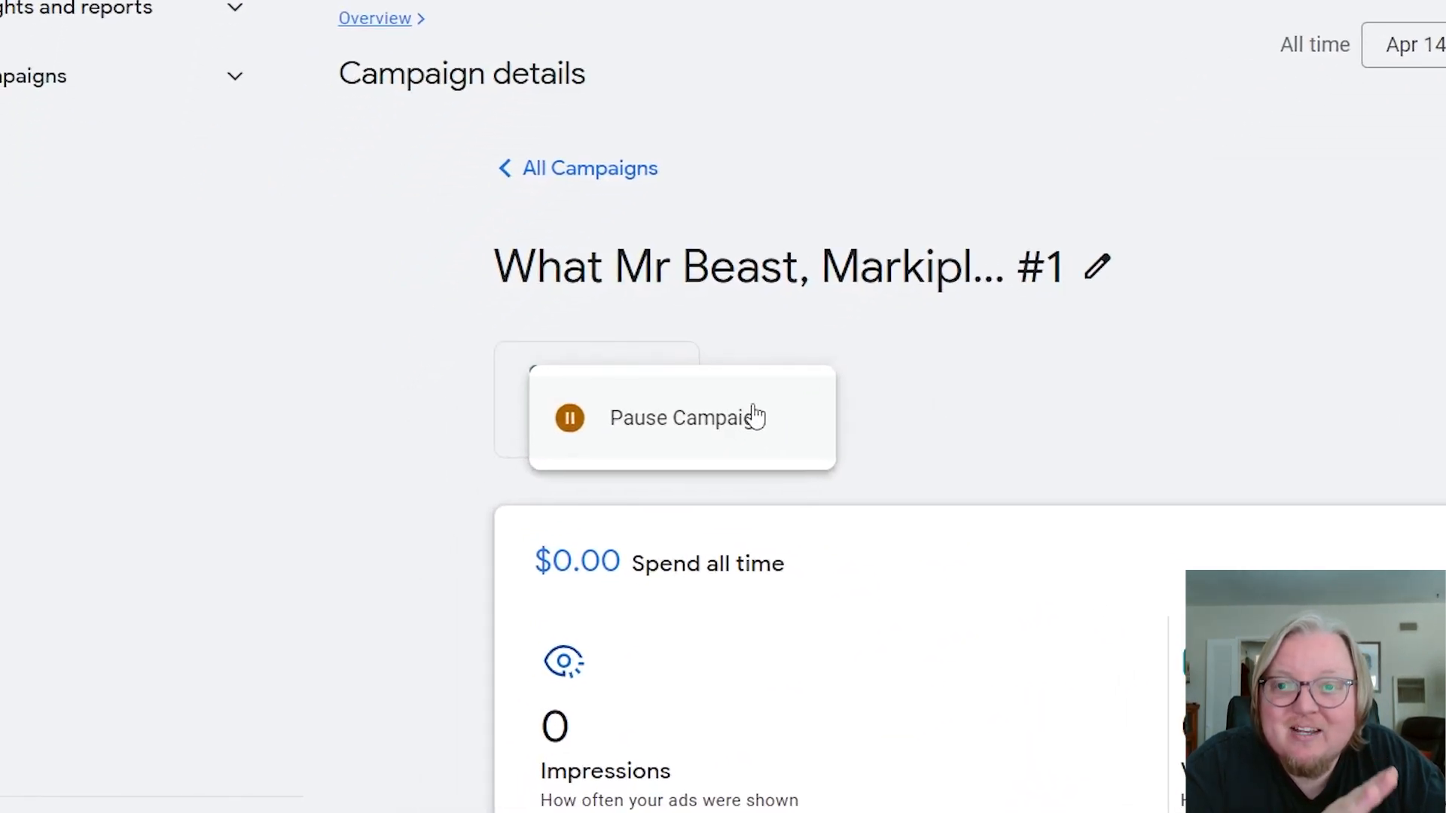
{"action": "scroll", "coordinate": [1160, 412], "scroll_direction": "down", "scroll_amount": 5}
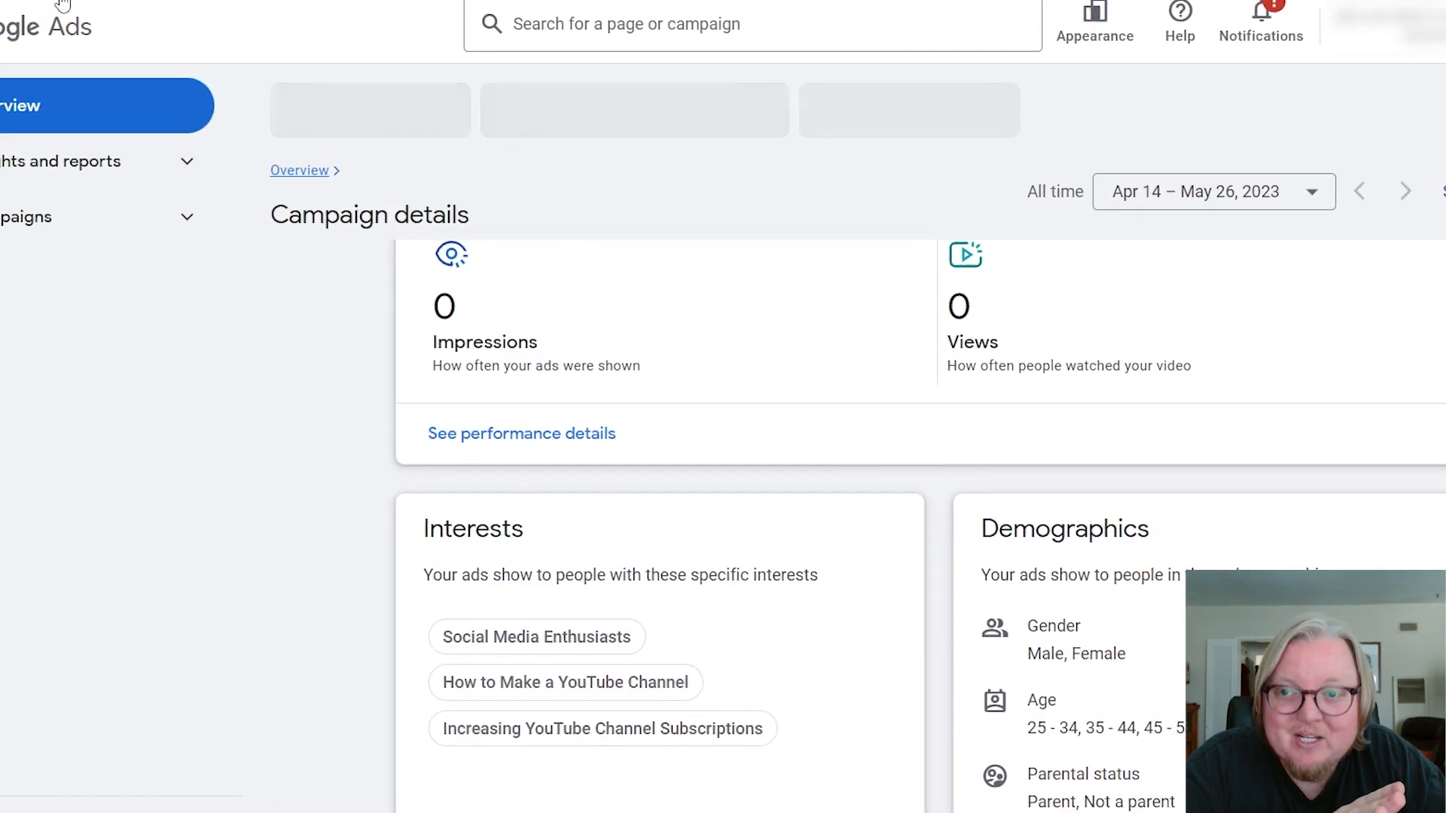
Switch to the first paused campaign in the campaign list and examine its all-time spend.
{"action": "left_click", "coordinate": [45, 1]}
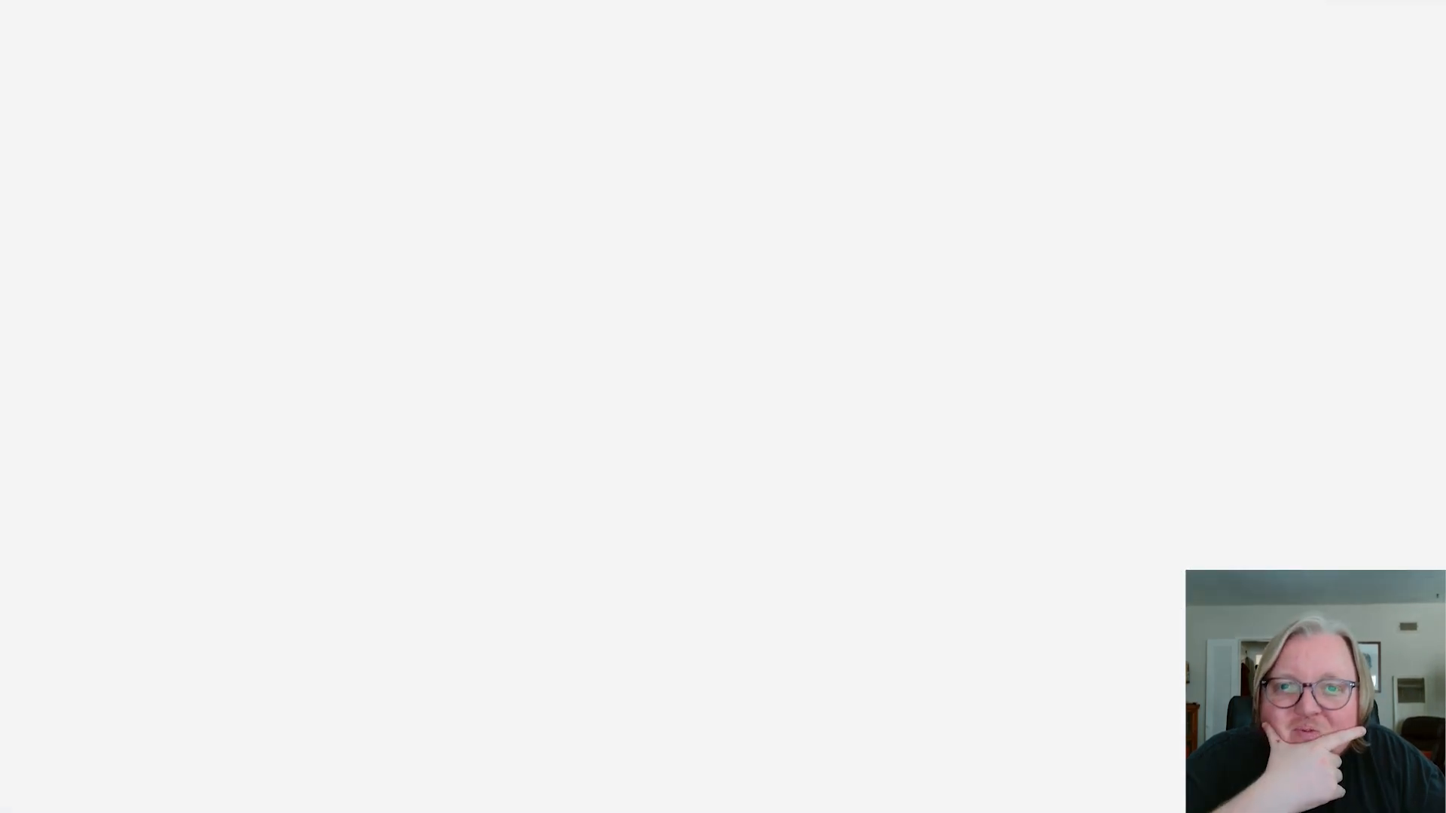
{"action": "left_click", "coordinate": [726, 119]}
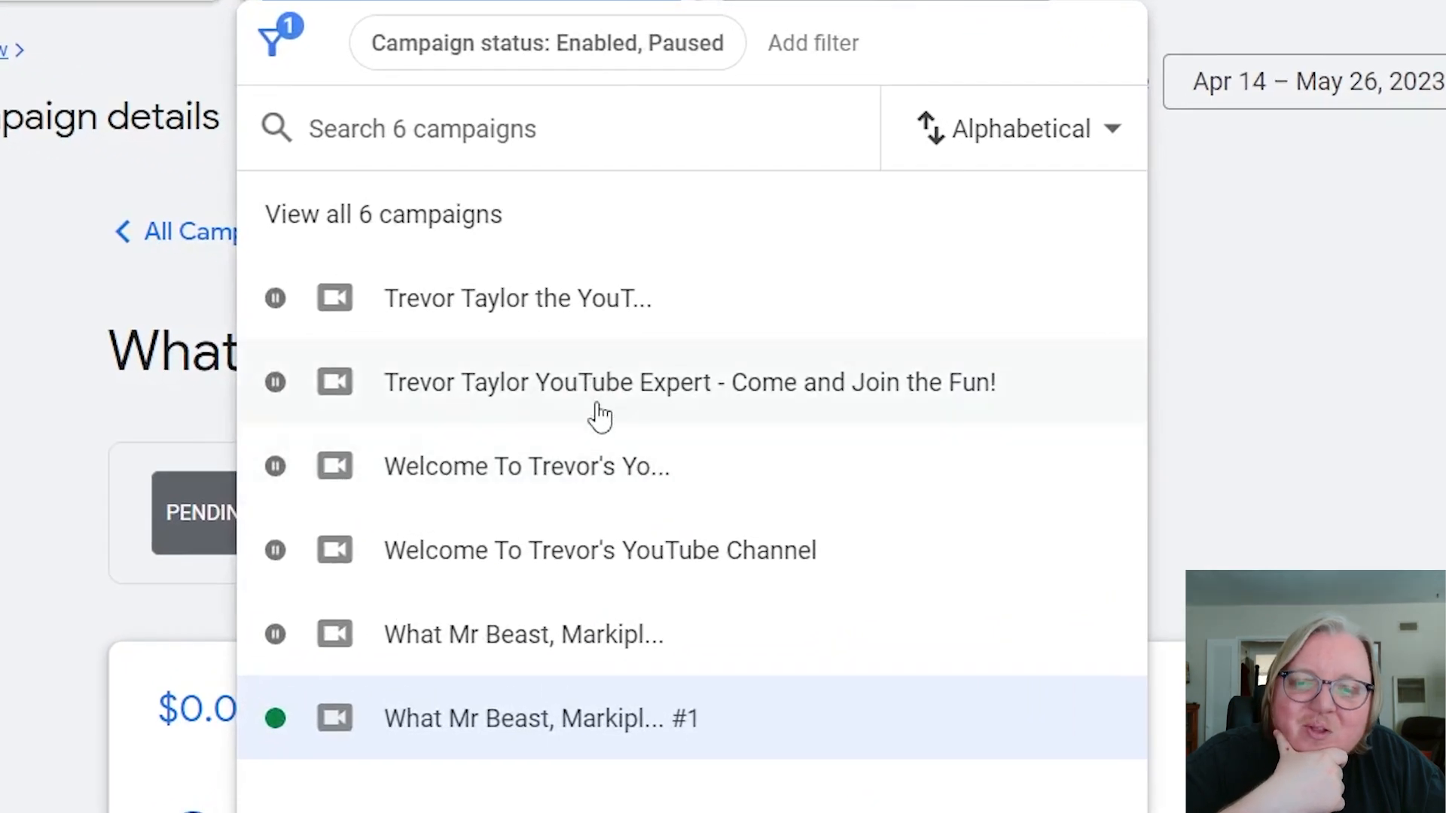
{"action": "left_click", "coordinate": [576, 310]}
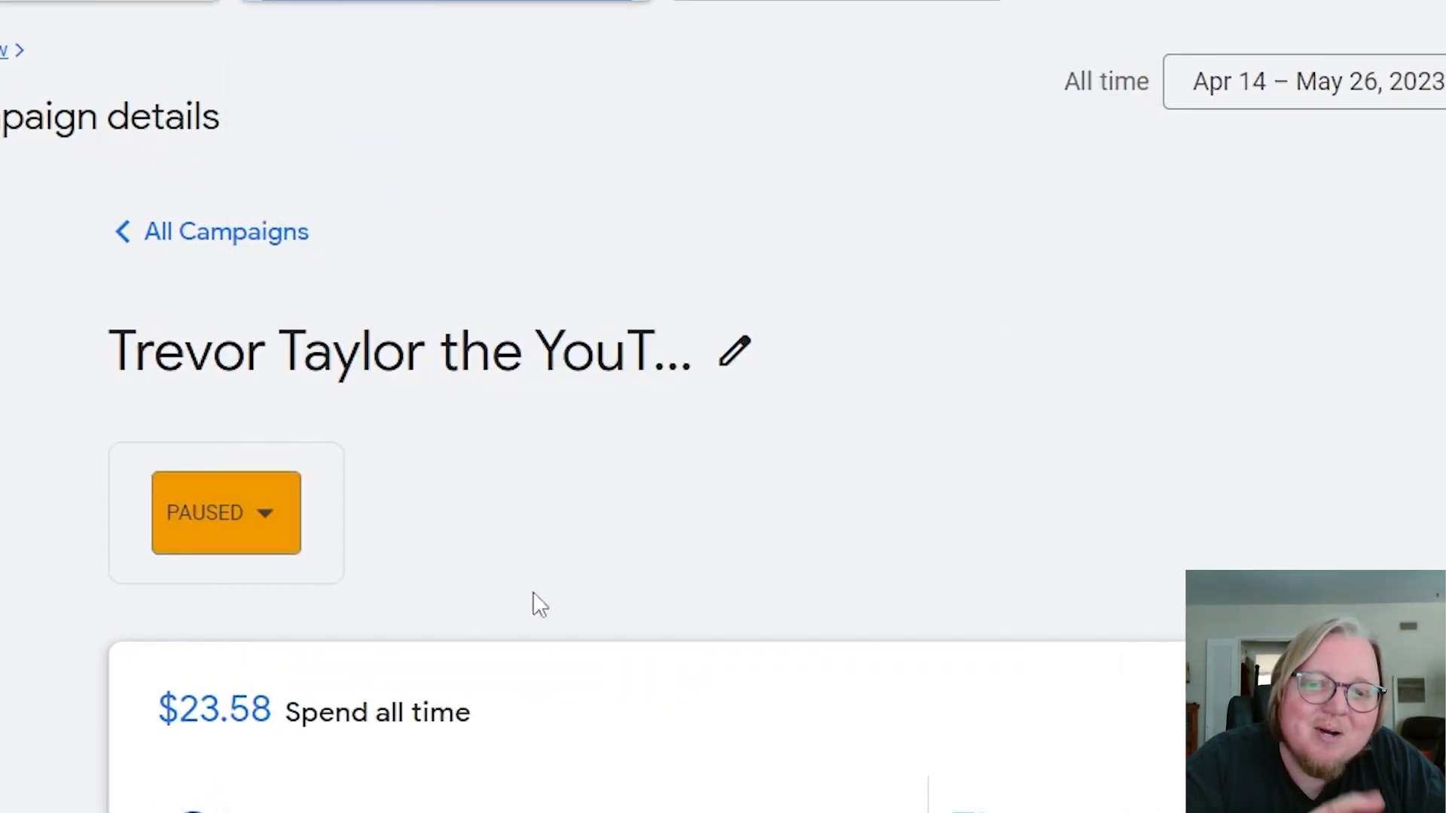
{"action": "left_click_drag", "start_coordinate": [147, 711], "coordinate": [281, 712]}
{"action": "left_click", "coordinate": [633, 692]}
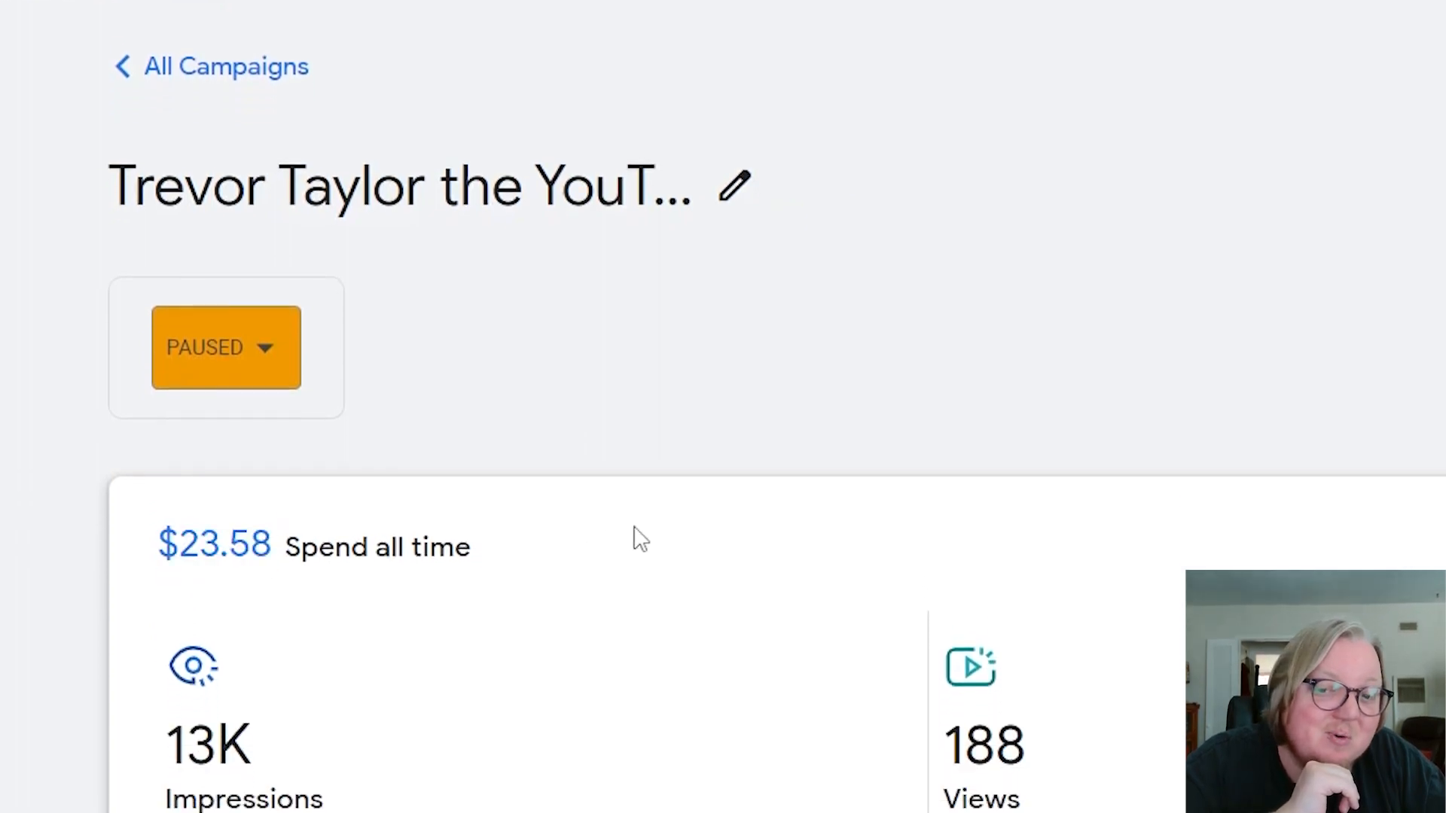
Examine the paused campaign's option to resume it, along with its impressions and views.
{"action": "scroll", "coordinate": [623, 500], "scroll_direction": "down", "scroll_amount": 2}
{"action": "left_click", "coordinate": [259, 143]}
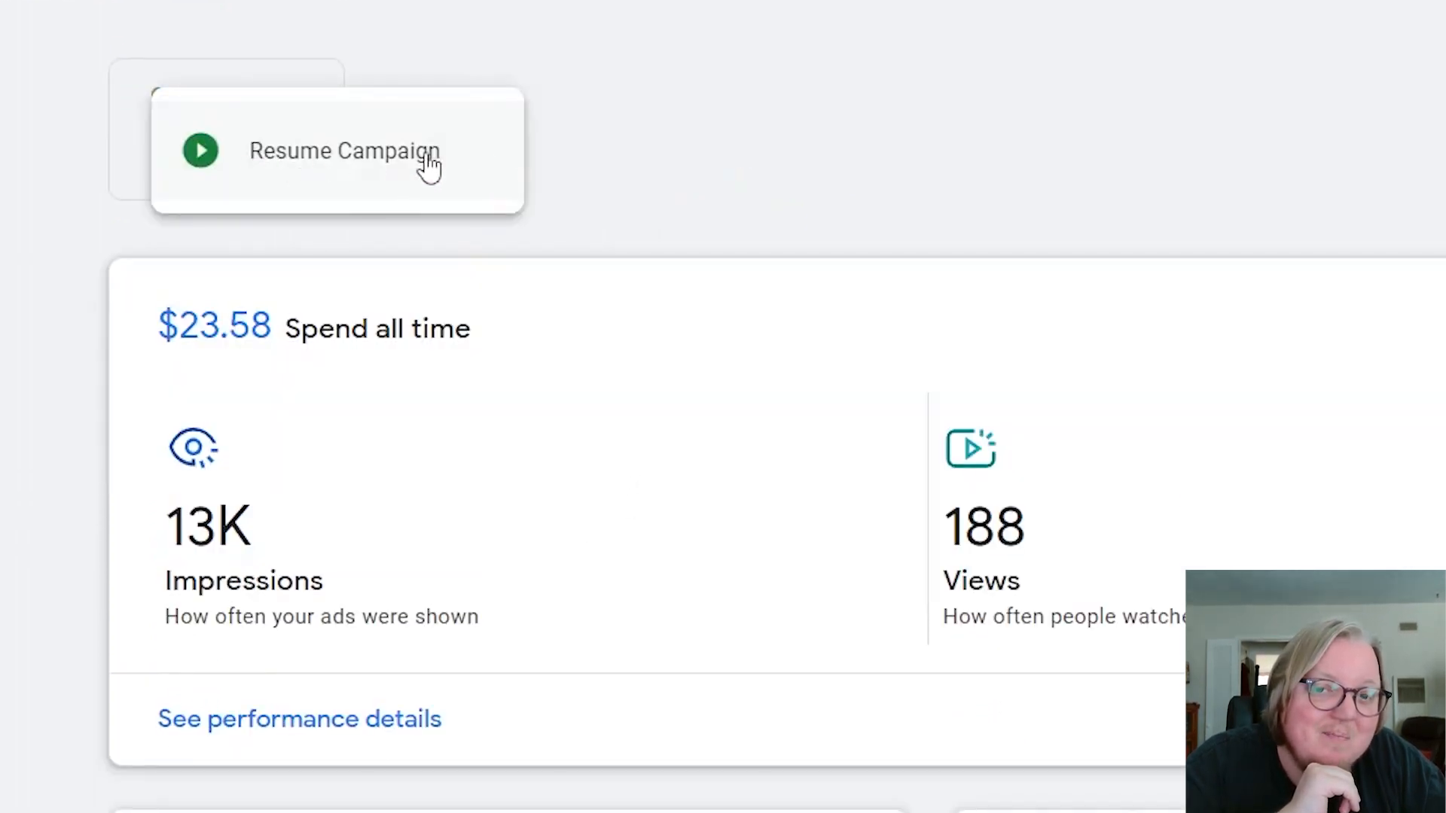
{"action": "left_click", "coordinate": [956, 134]}
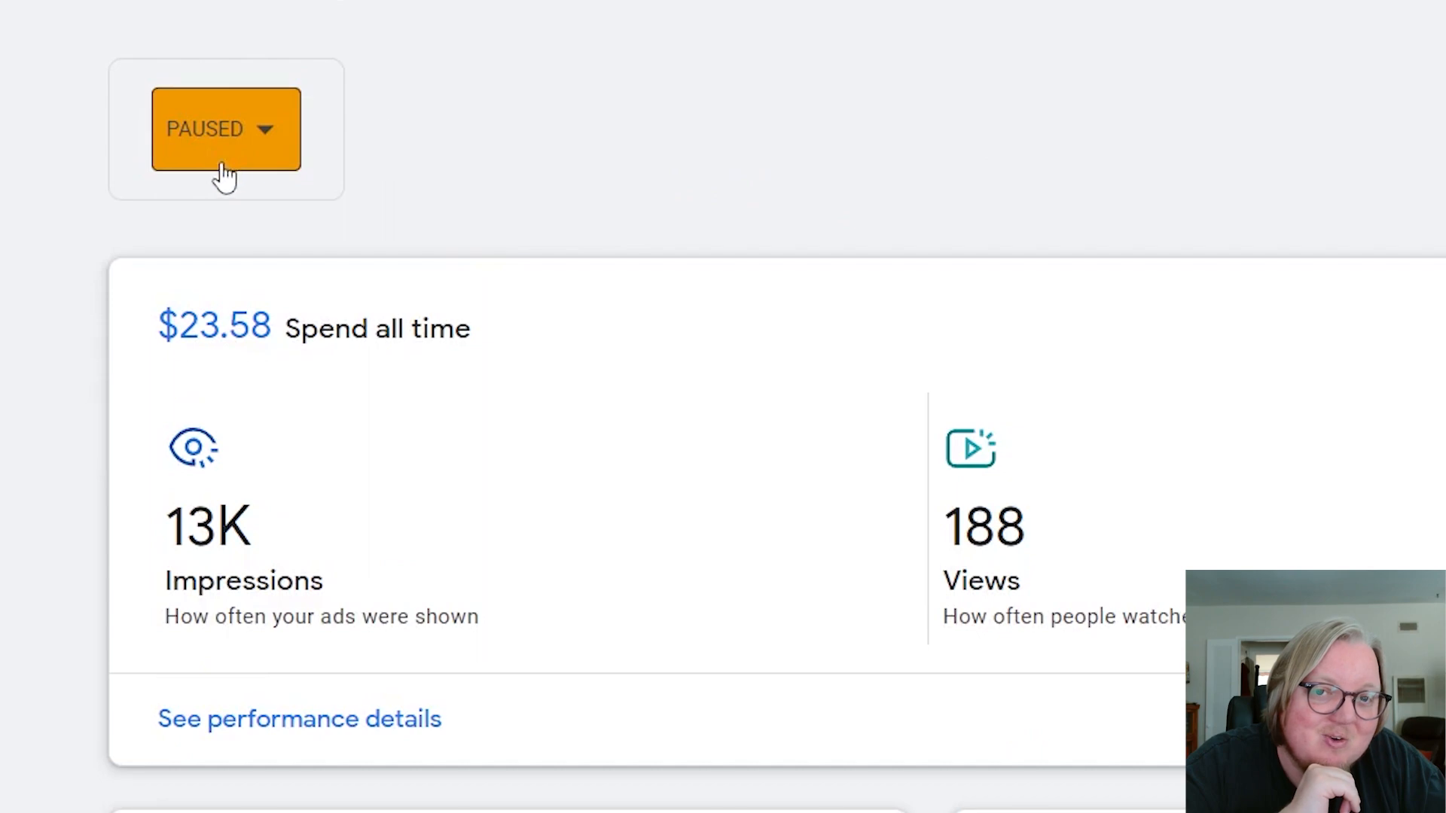
{"action": "scroll", "coordinate": [840, 326], "scroll_direction": "down", "scroll_amount": 2}
{"action": "scroll", "coordinate": [840, 324], "scroll_direction": "up", "scroll_amount": 1}
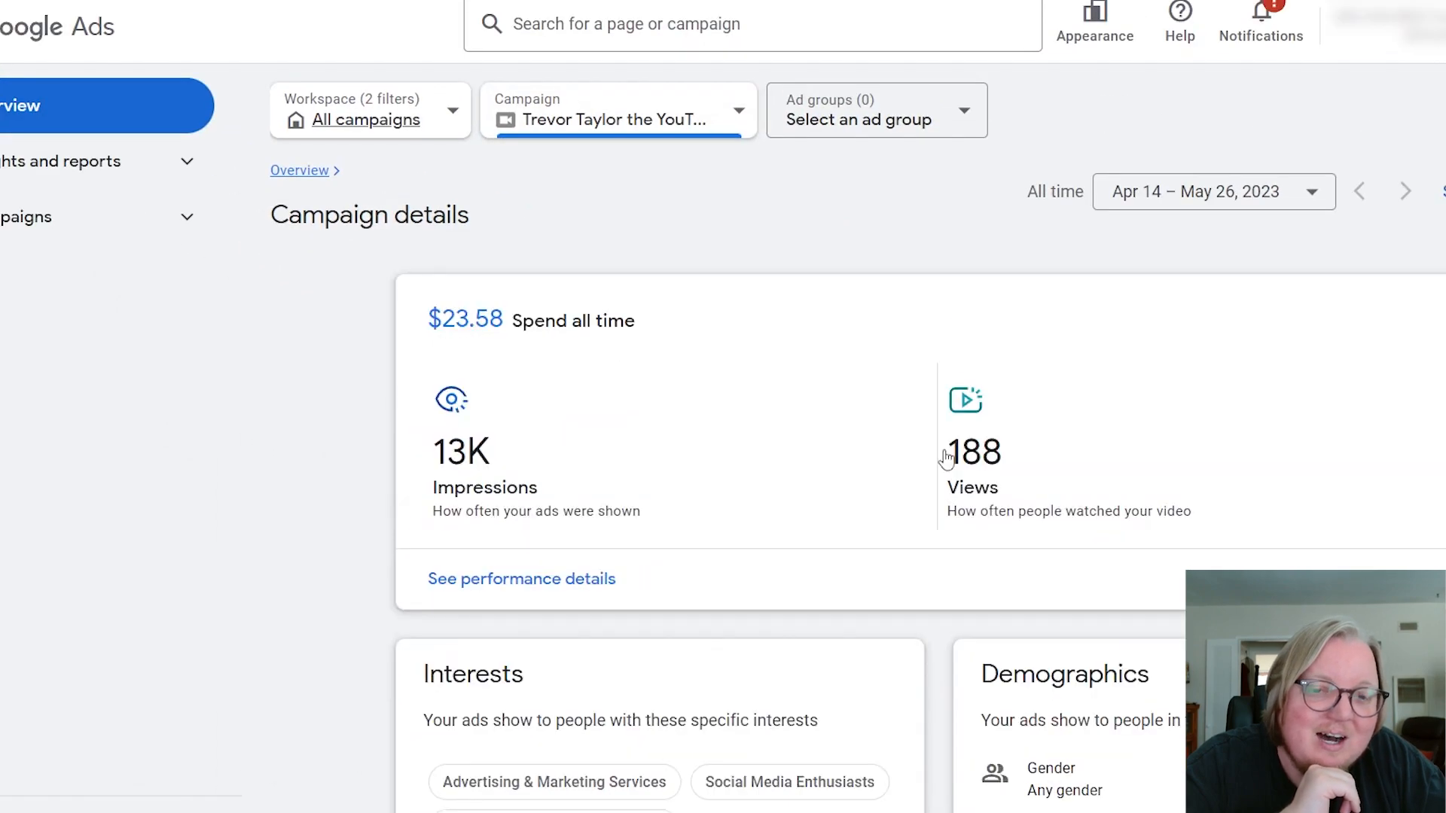
Examine the views in the paused campaign's performance details and return to its campaign details.
{"action": "left_click", "coordinate": [1036, 472]}
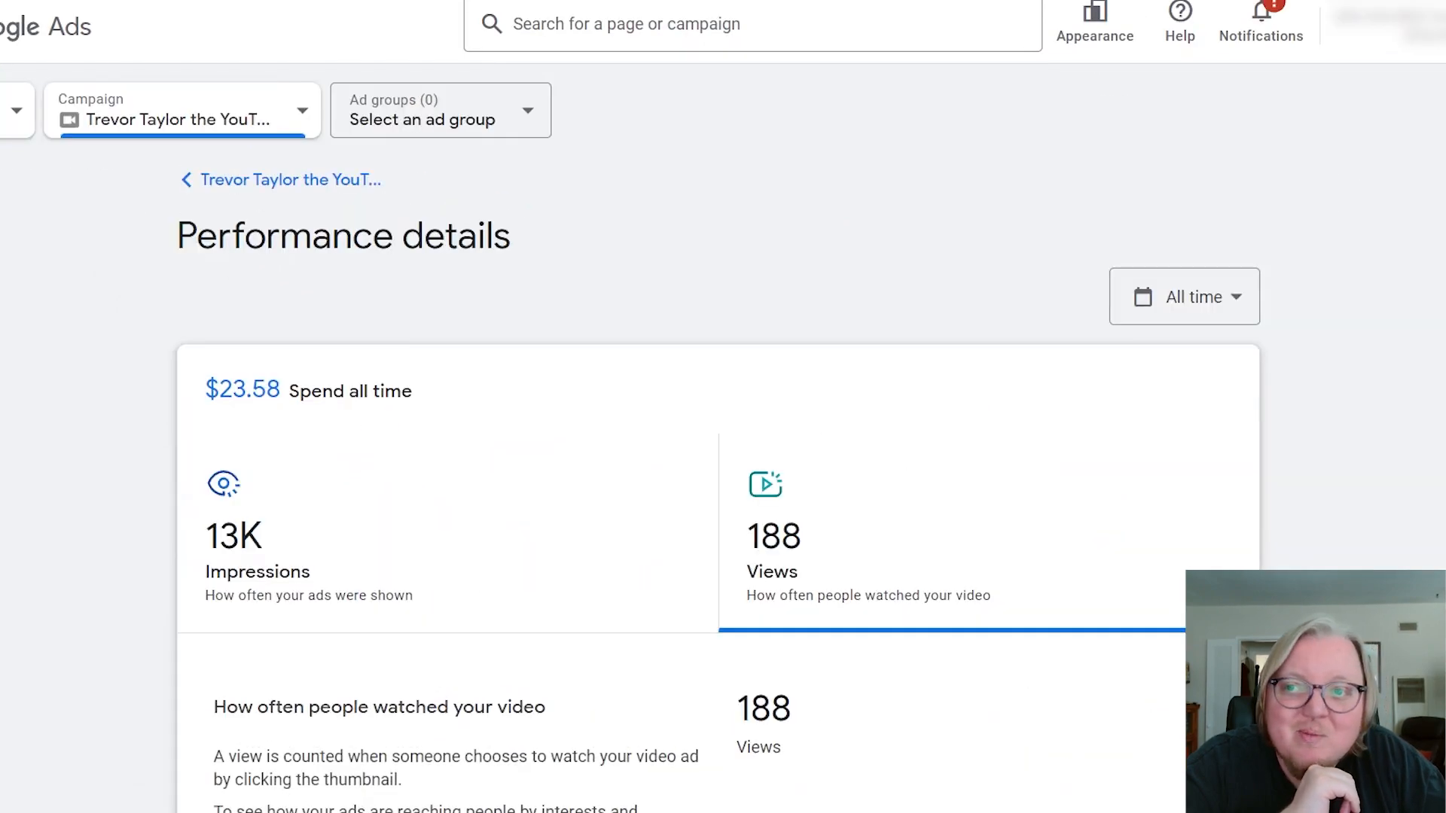
{"action": "key", "text": "alt+Left"}
{"action": "scroll", "coordinate": [685, 639], "scroll_direction": "down", "scroll_amount": 2}
{"action": "scroll", "coordinate": [1020, 471], "scroll_direction": "up", "scroll_amount": 1}
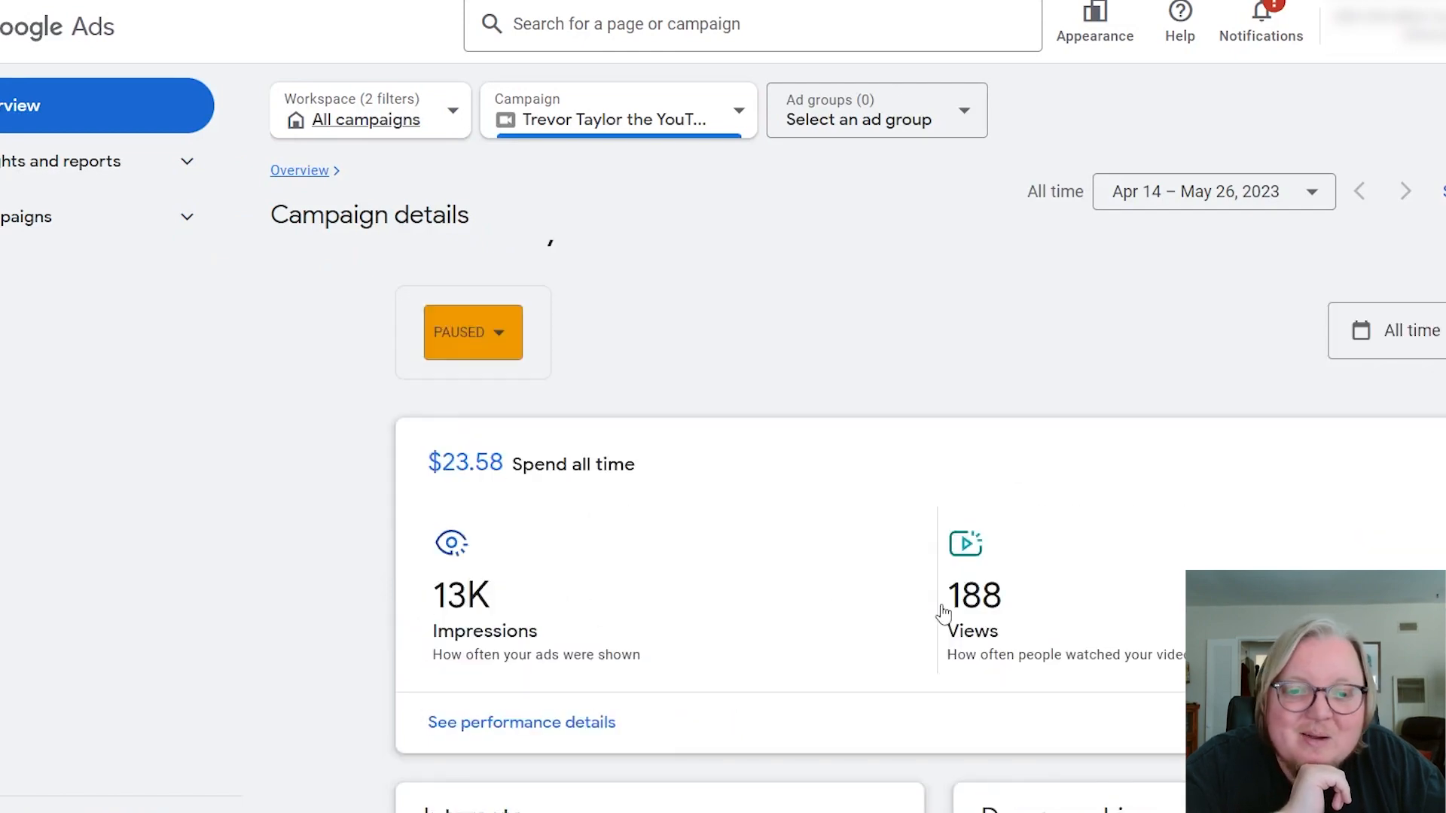
Examine the interests and demographics that the paused campaign targets.
{"action": "scroll", "coordinate": [887, 450], "scroll_direction": "down", "scroll_amount": 5}
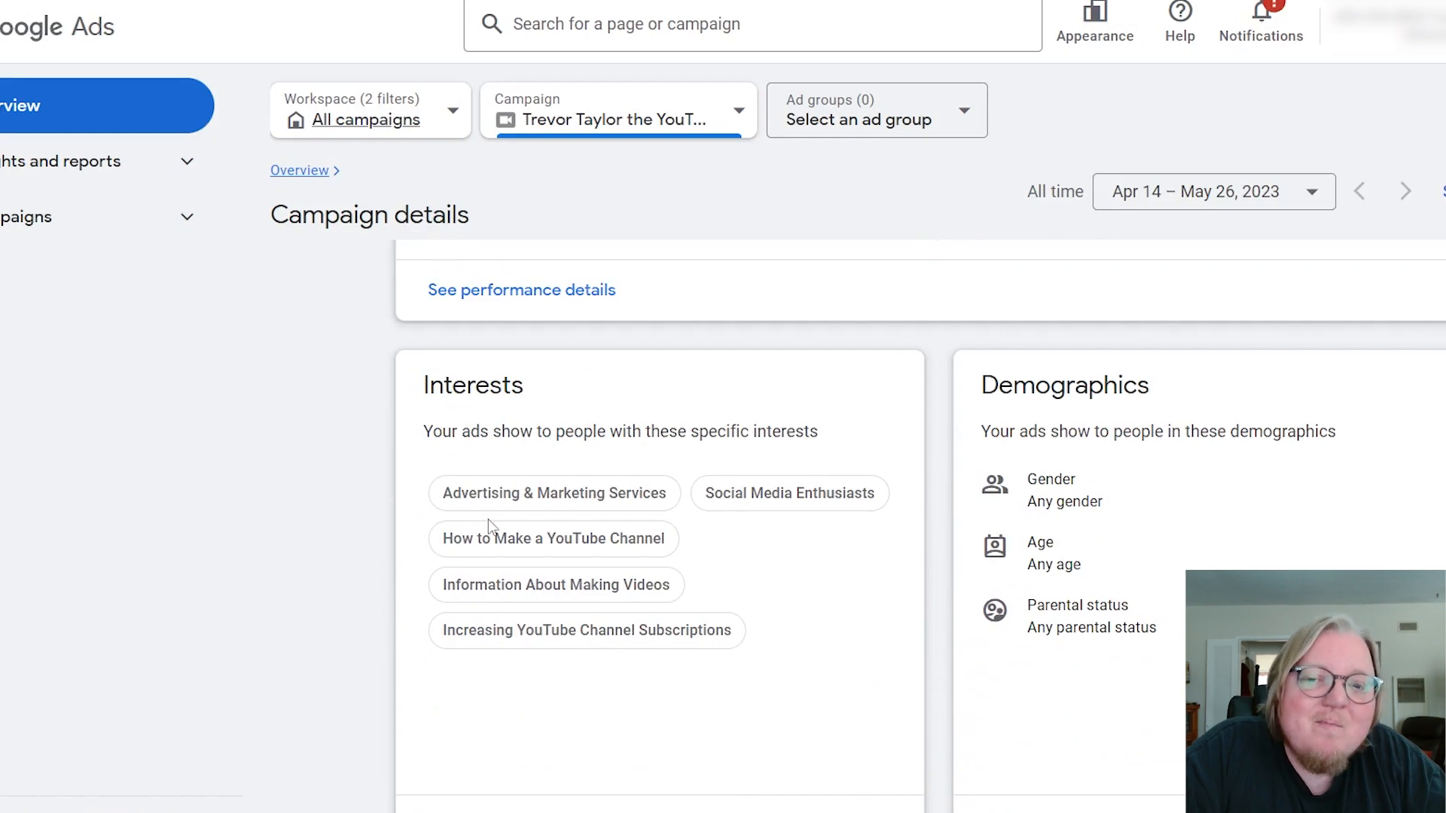
{"action": "scroll", "coordinate": [714, 498], "scroll_direction": "down", "scroll_amount": 4}
{"action": "scroll", "coordinate": [651, 588], "scroll_direction": "up", "scroll_amount": 4}
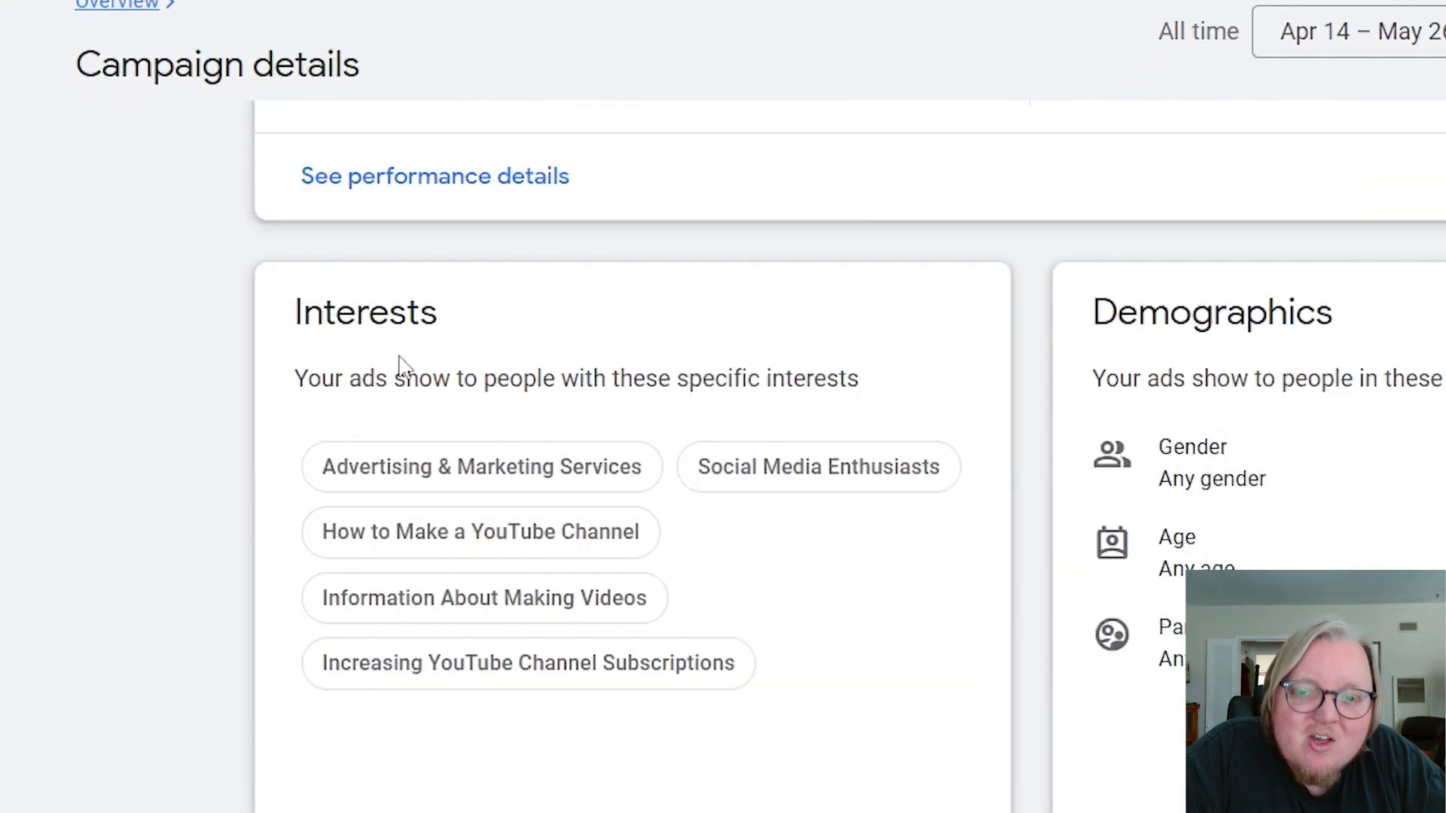
{"action": "scroll", "coordinate": [1158, 455], "scroll_direction": "down", "scroll_amount": 3}
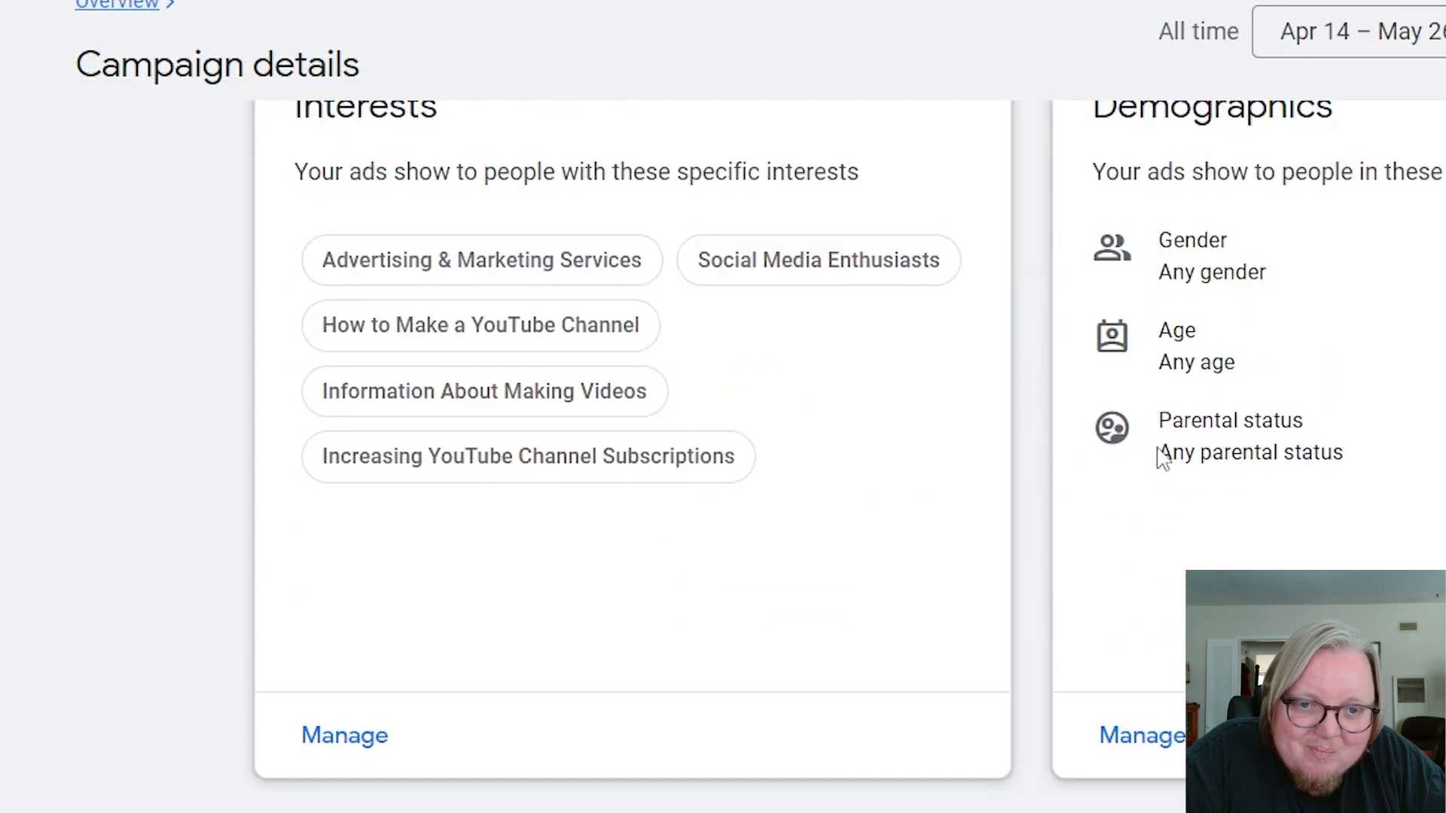
{"action": "scroll", "coordinate": [1311, 286], "scroll_direction": "up", "scroll_amount": 3}
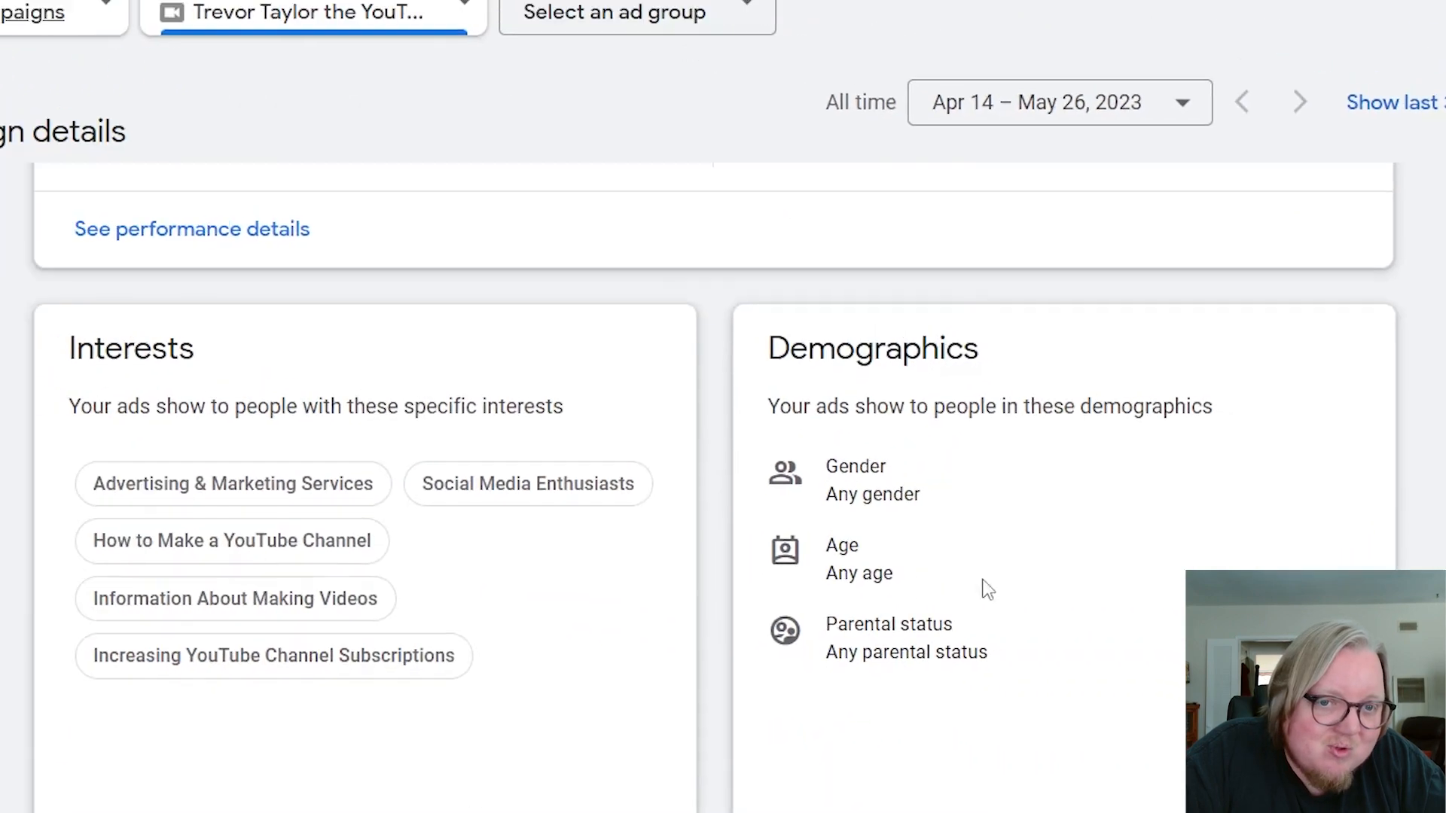
Examine the paused campaign's ad preview, locations, daily budget and ad schedule, and return to its overall spend.
{"action": "scroll", "coordinate": [799, 588], "scroll_direction": "down", "scroll_amount": 5}
{"action": "scroll", "coordinate": [1272, 494], "scroll_direction": "down", "scroll_amount": 3}
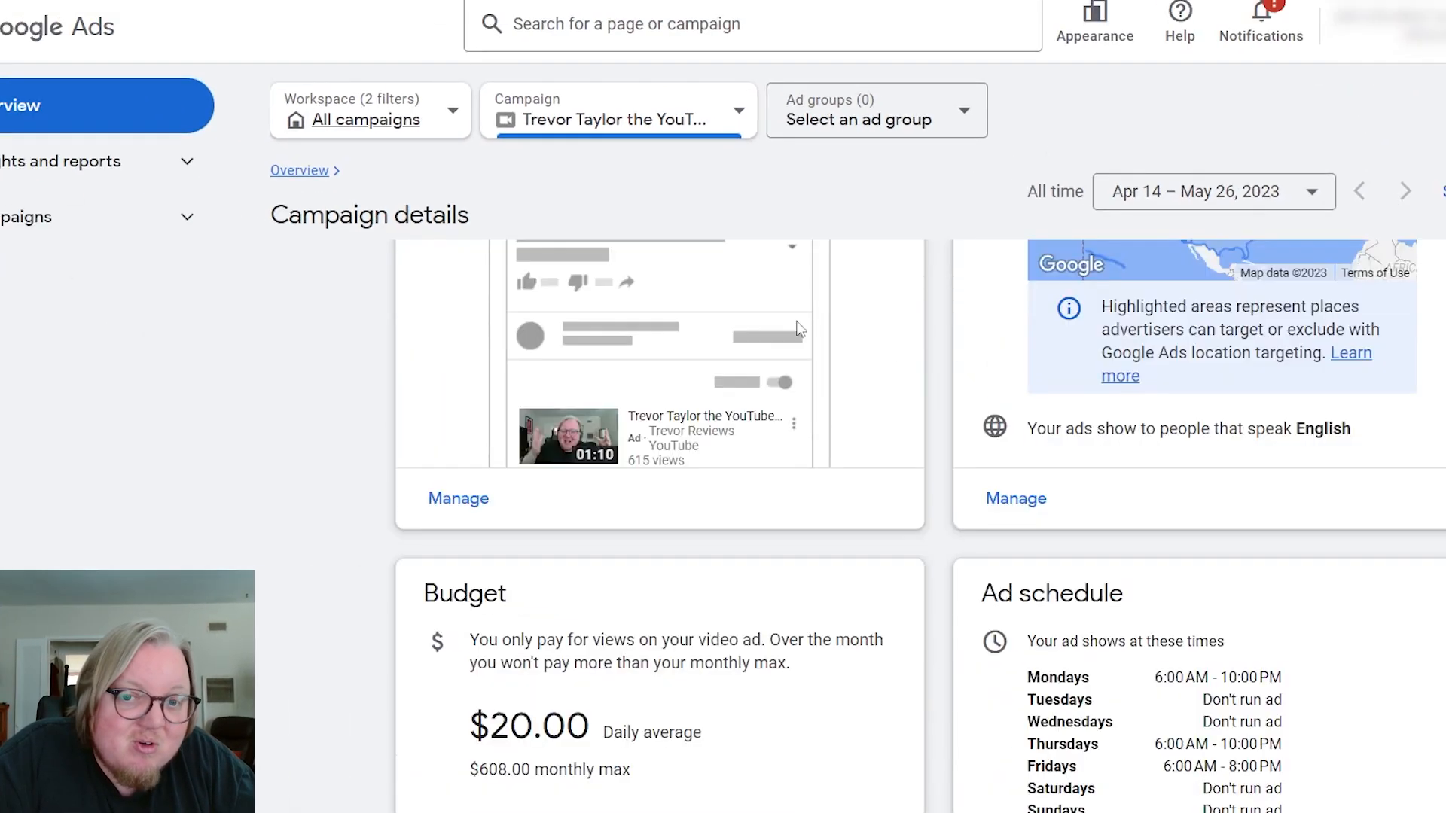
{"action": "scroll", "coordinate": [1303, 446], "scroll_direction": "up", "scroll_amount": 3}
{"action": "scroll", "coordinate": [1021, 486], "scroll_direction": "down", "scroll_amount": 5}
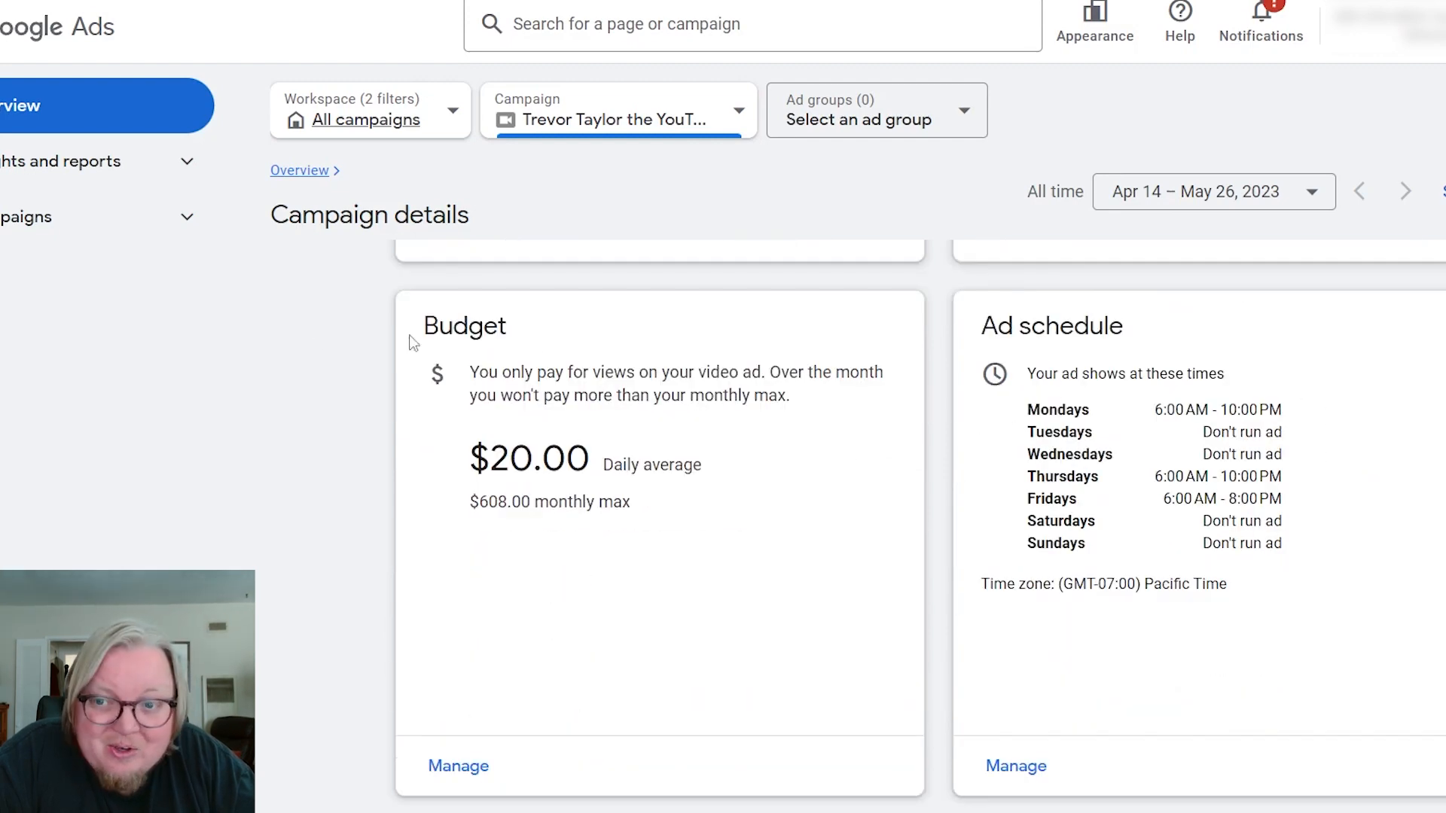
{"action": "scroll", "coordinate": [1151, 527], "scroll_direction": "up", "scroll_amount": 3}
{"action": "scroll", "coordinate": [440, 383], "scroll_direction": "down", "scroll_amount": 3}
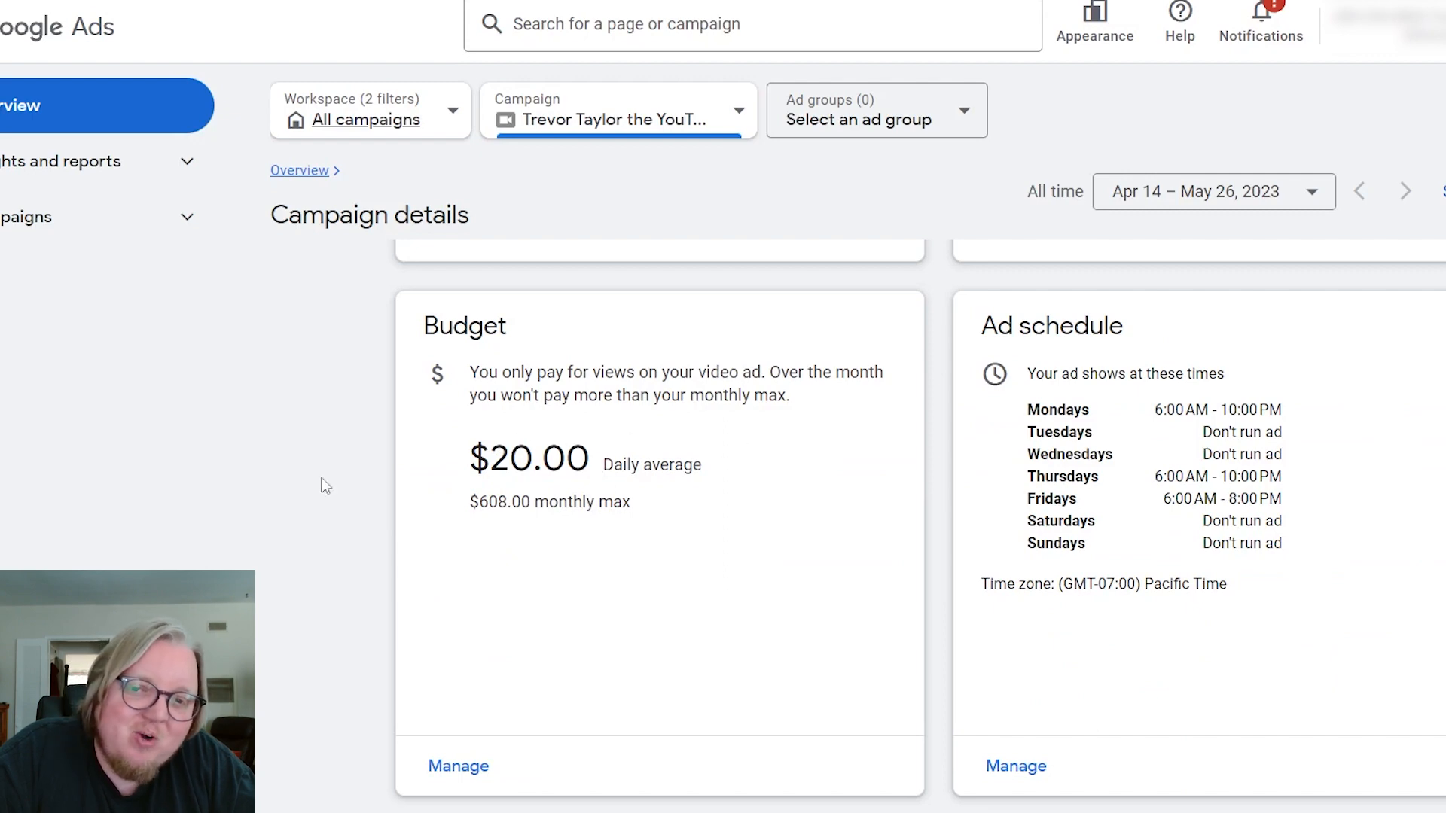
{"action": "left_click_drag", "start_coordinate": [460, 450], "coordinate": [731, 459]}
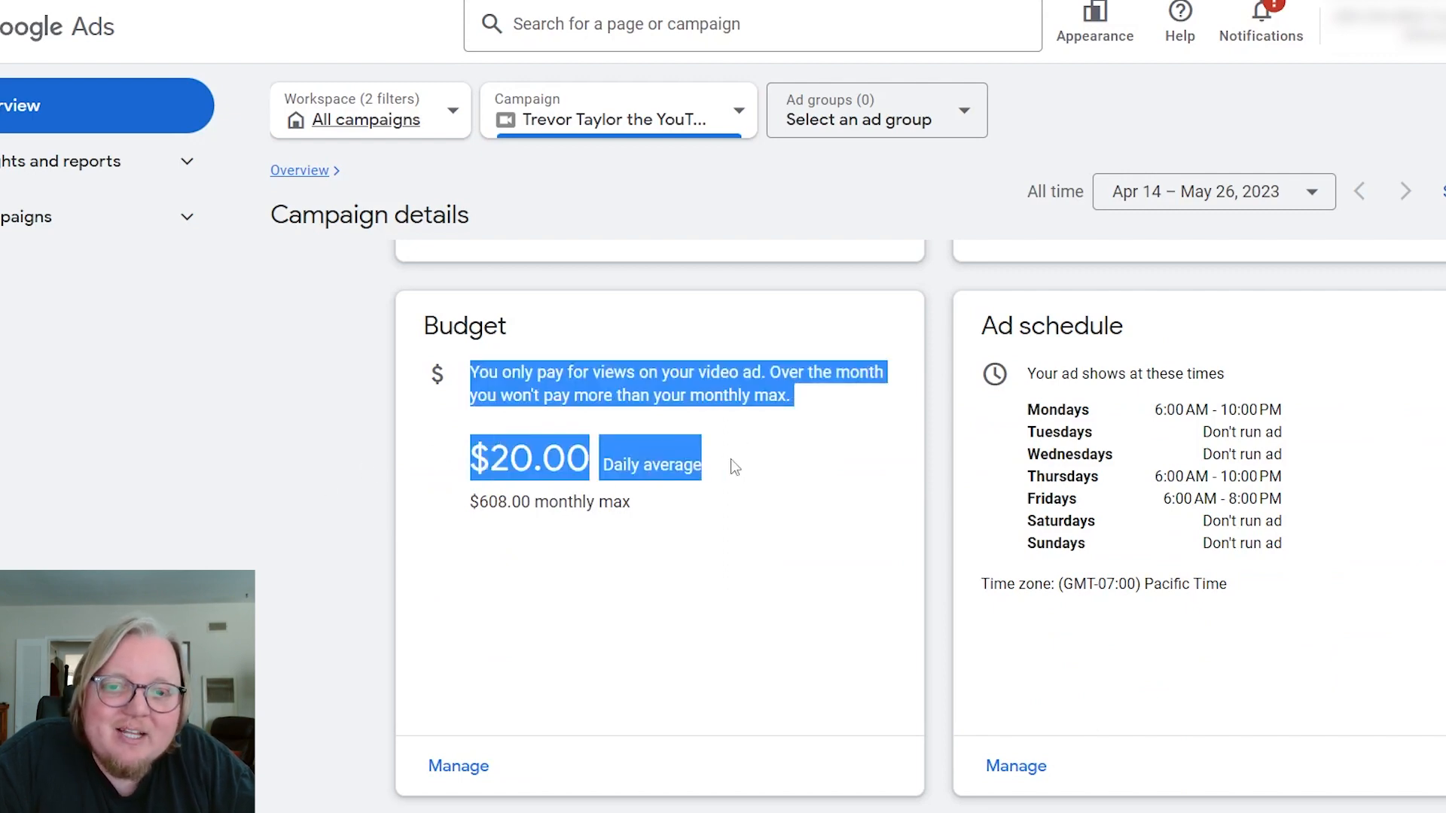
{"action": "left_click", "coordinate": [590, 460]}
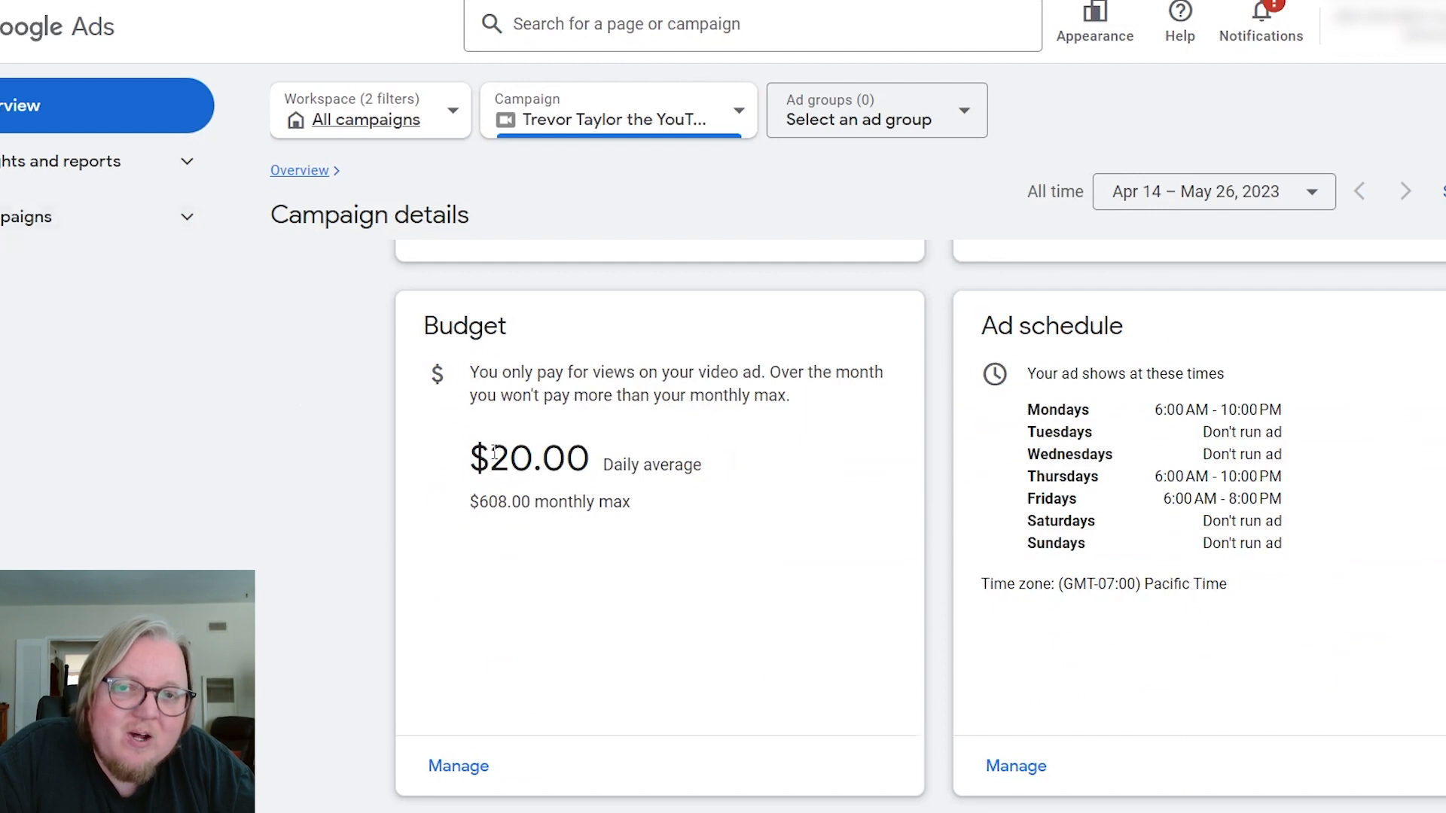
{"action": "scroll", "coordinate": [566, 450], "scroll_direction": "up", "scroll_amount": 5}
{"action": "scroll", "coordinate": [583, 414], "scroll_direction": "up", "scroll_amount": 6}
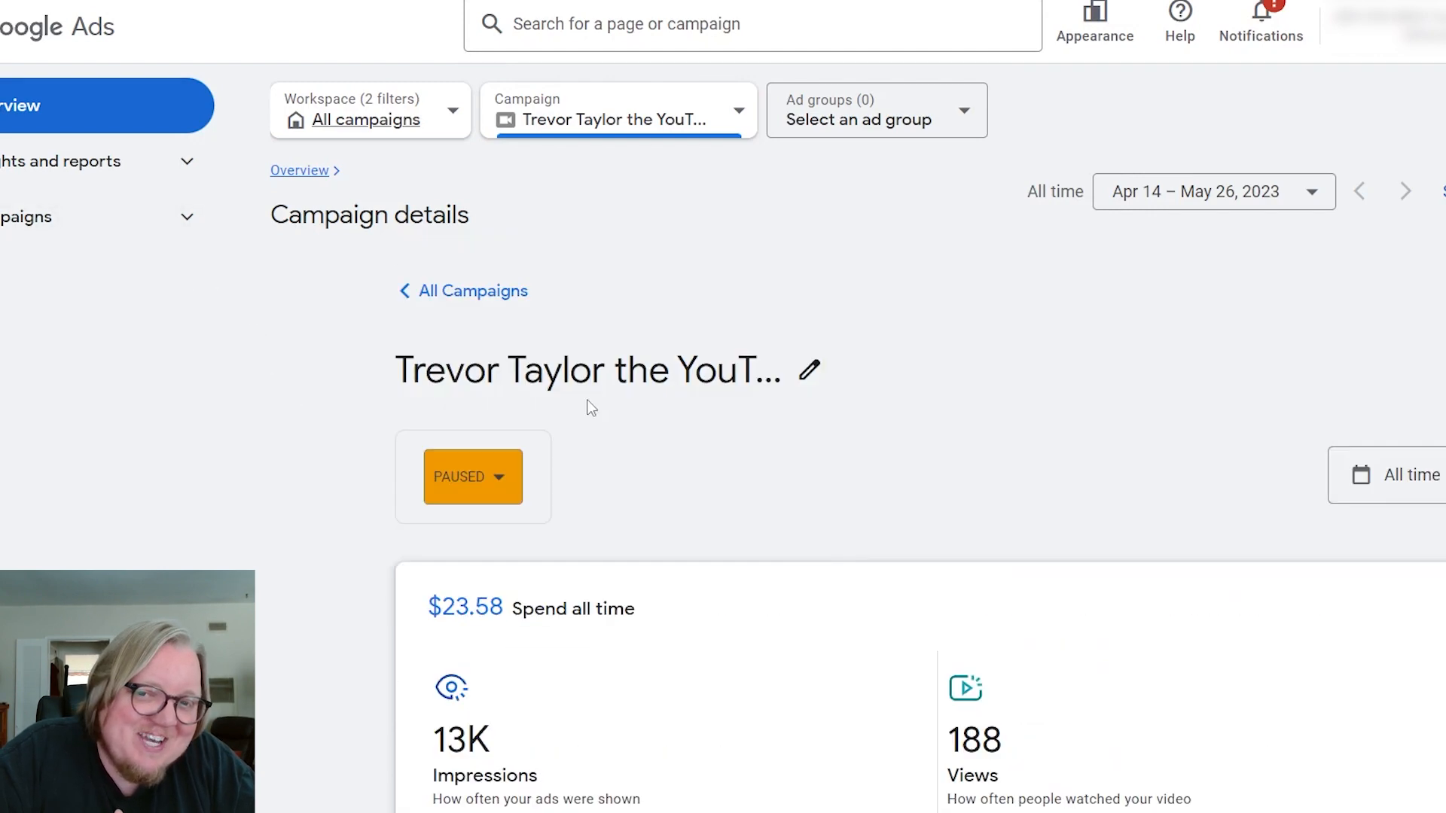
View the campaign's audience insights and open the Devices breakdown of when and where its ads showed.
{"action": "left_click", "coordinate": [130, 172]}
{"action": "left_click", "coordinate": [88, 215]}
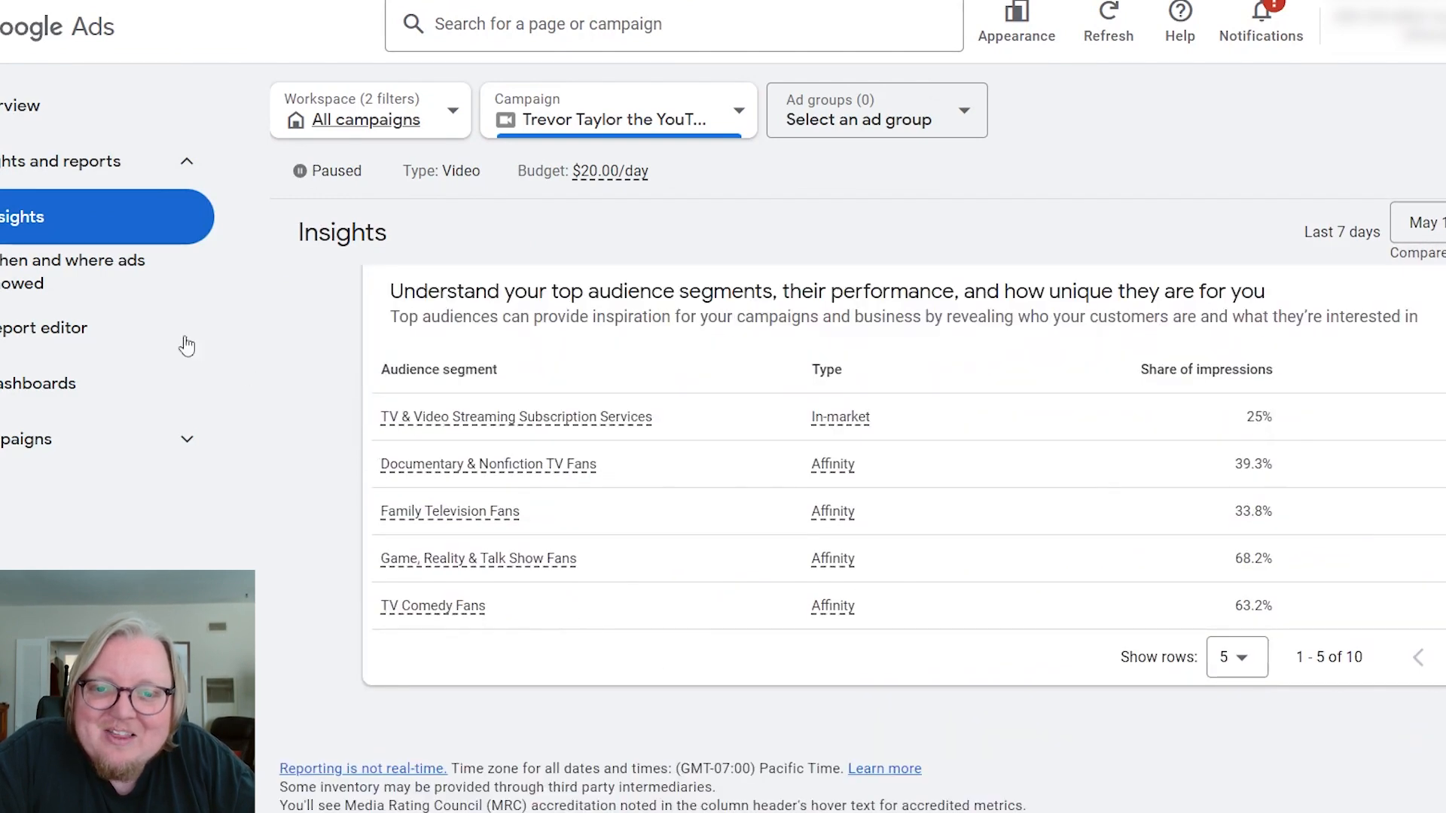
{"action": "left_click", "coordinate": [81, 302]}
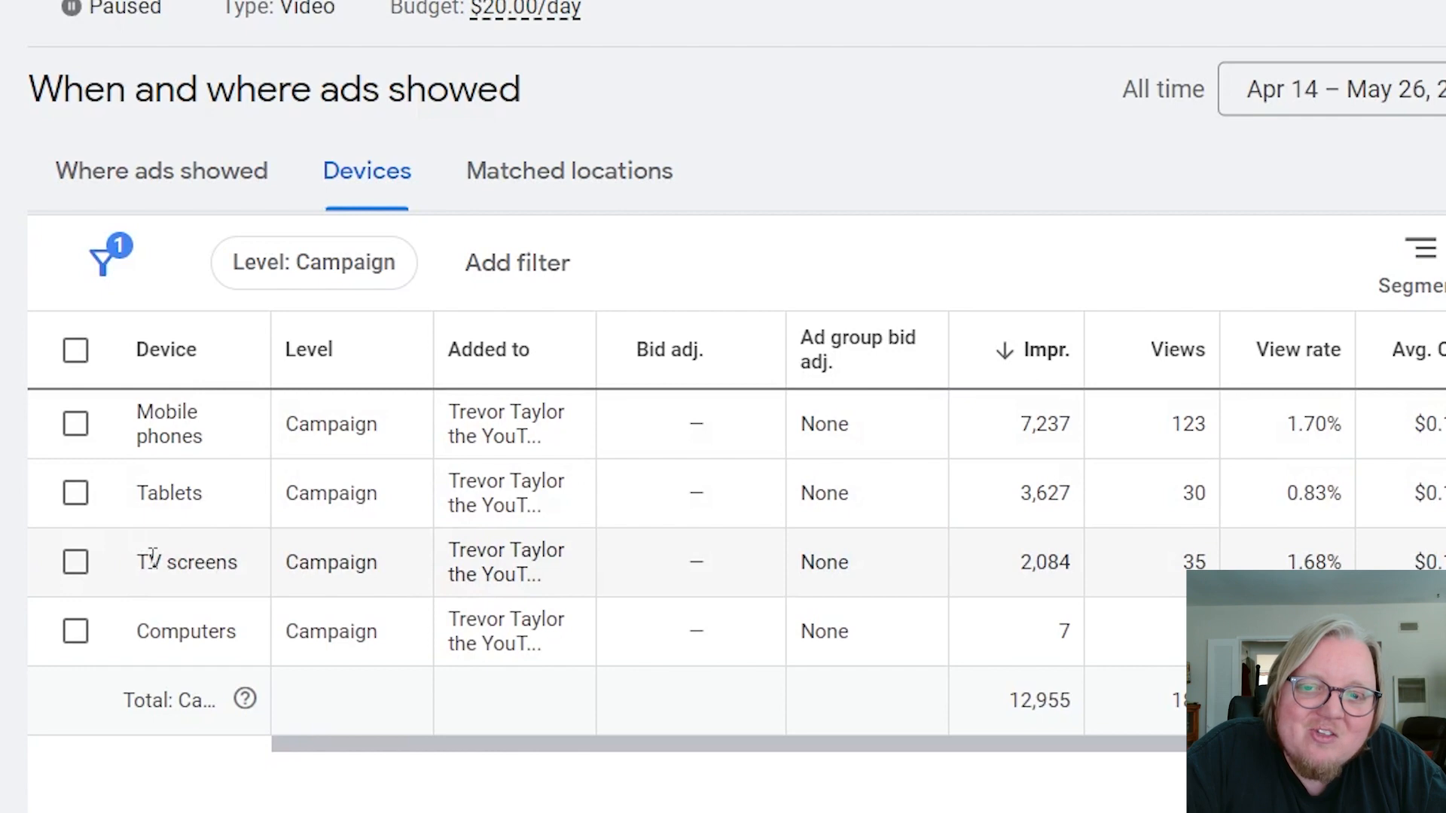
Select TV screens and enter a bid adjustment that decreases their bids by 100%.
{"action": "left_click", "coordinate": [83, 569]}
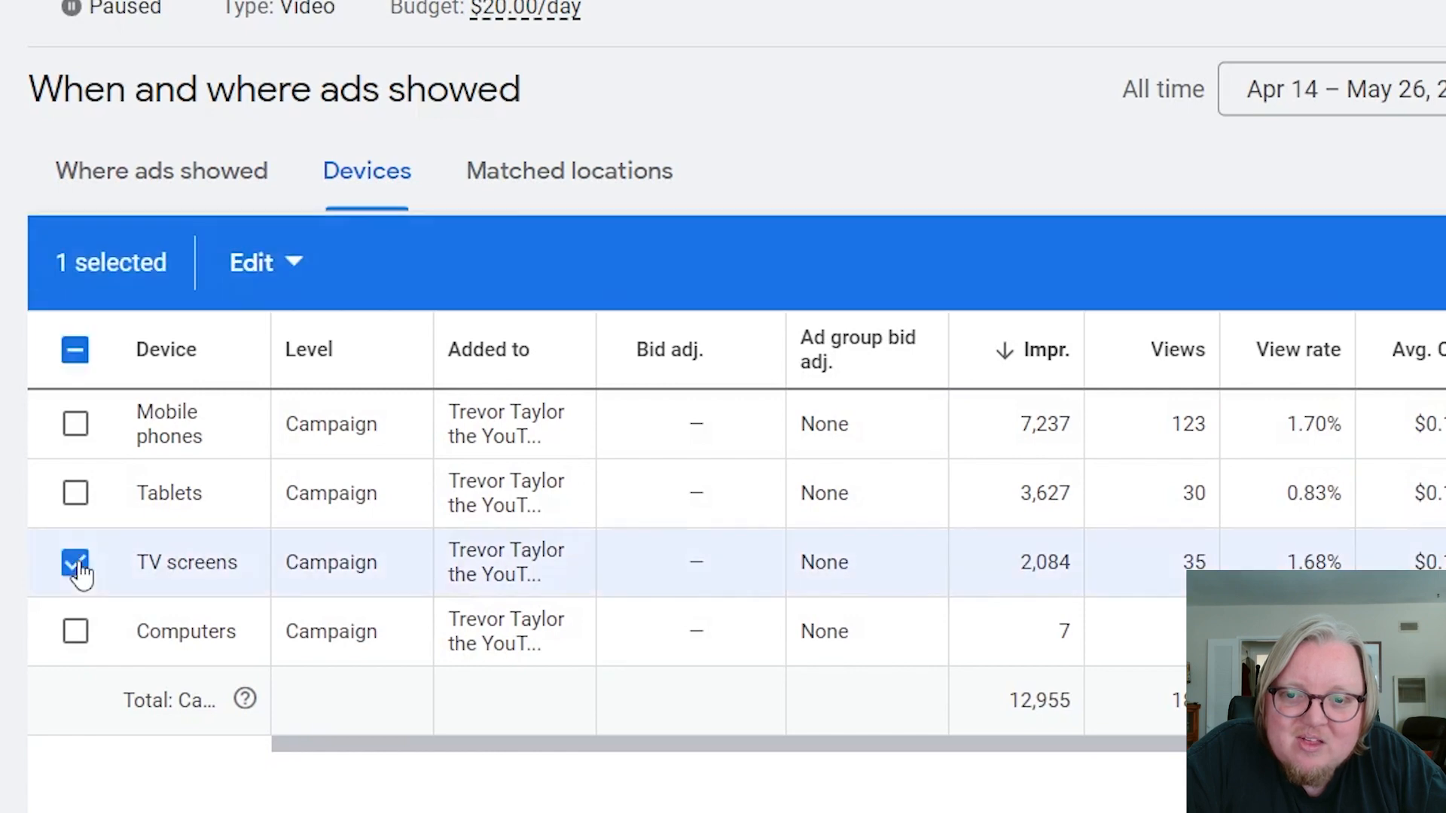
{"action": "left_click", "coordinate": [256, 270]}
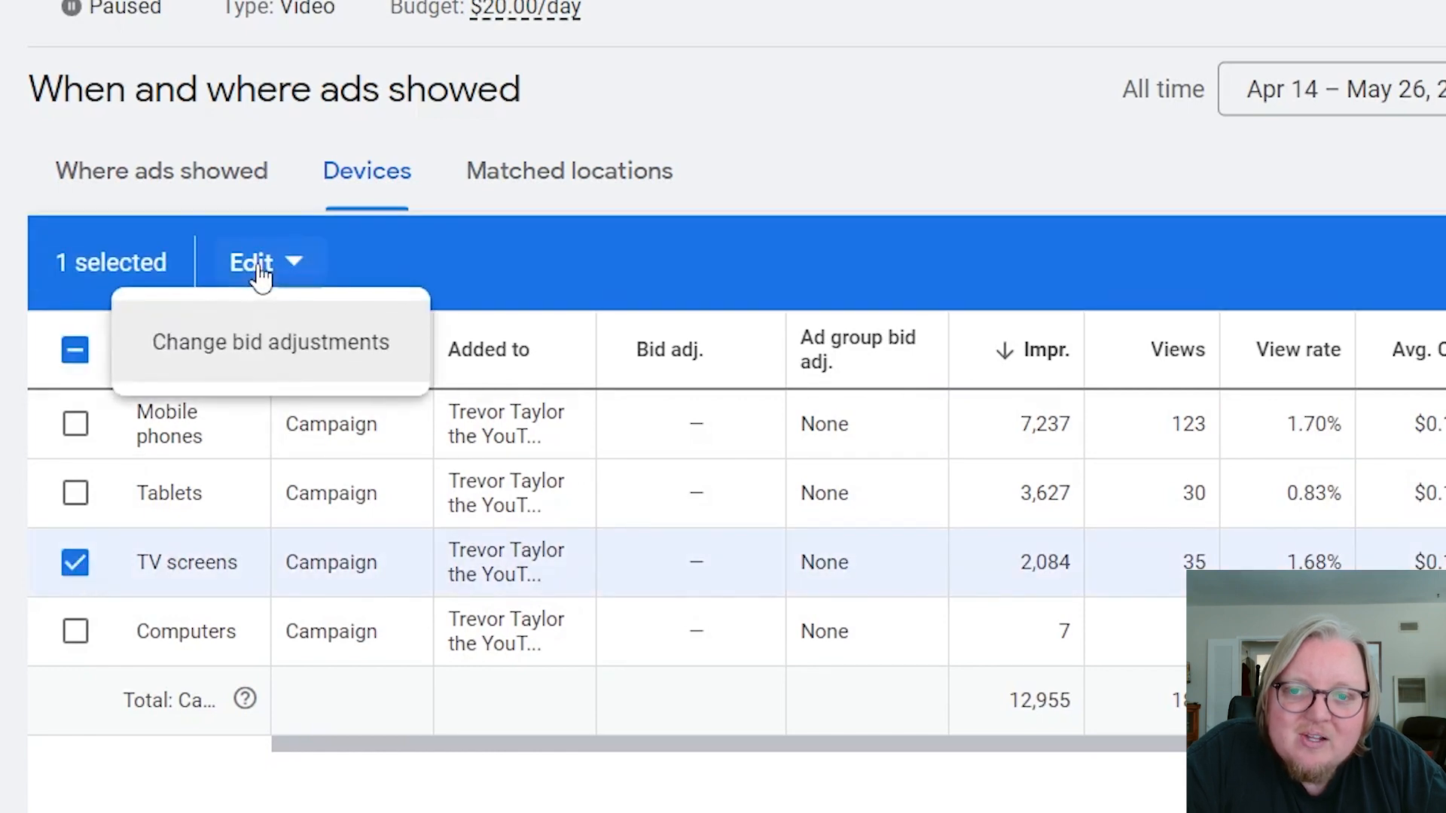
{"action": "left_click", "coordinate": [294, 360]}
{"action": "left_click", "coordinate": [300, 374]}
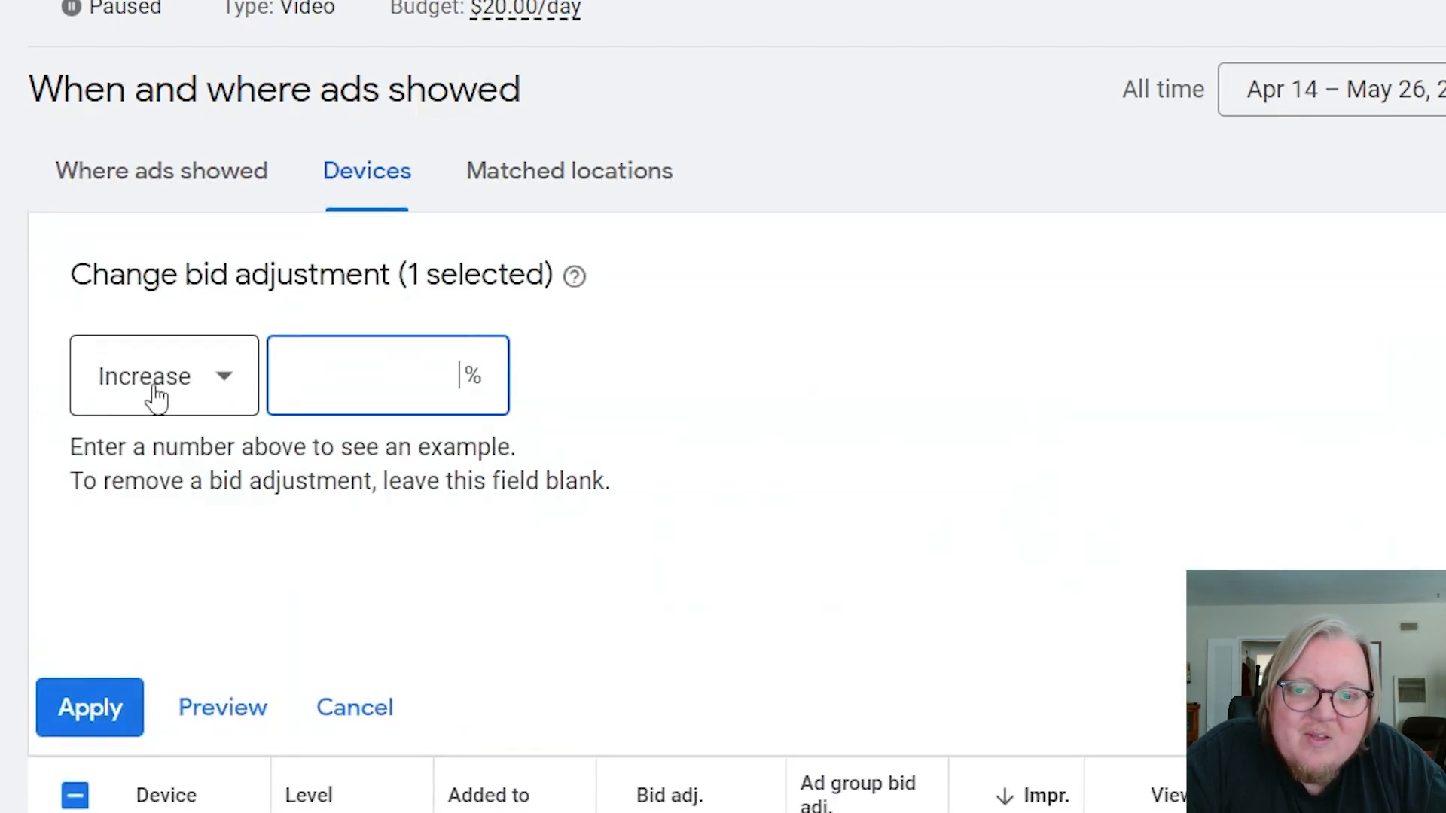
{"action": "left_click", "coordinate": [151, 394]}
{"action": "left_click", "coordinate": [154, 503]}
{"action": "left_click", "coordinate": [304, 367]}
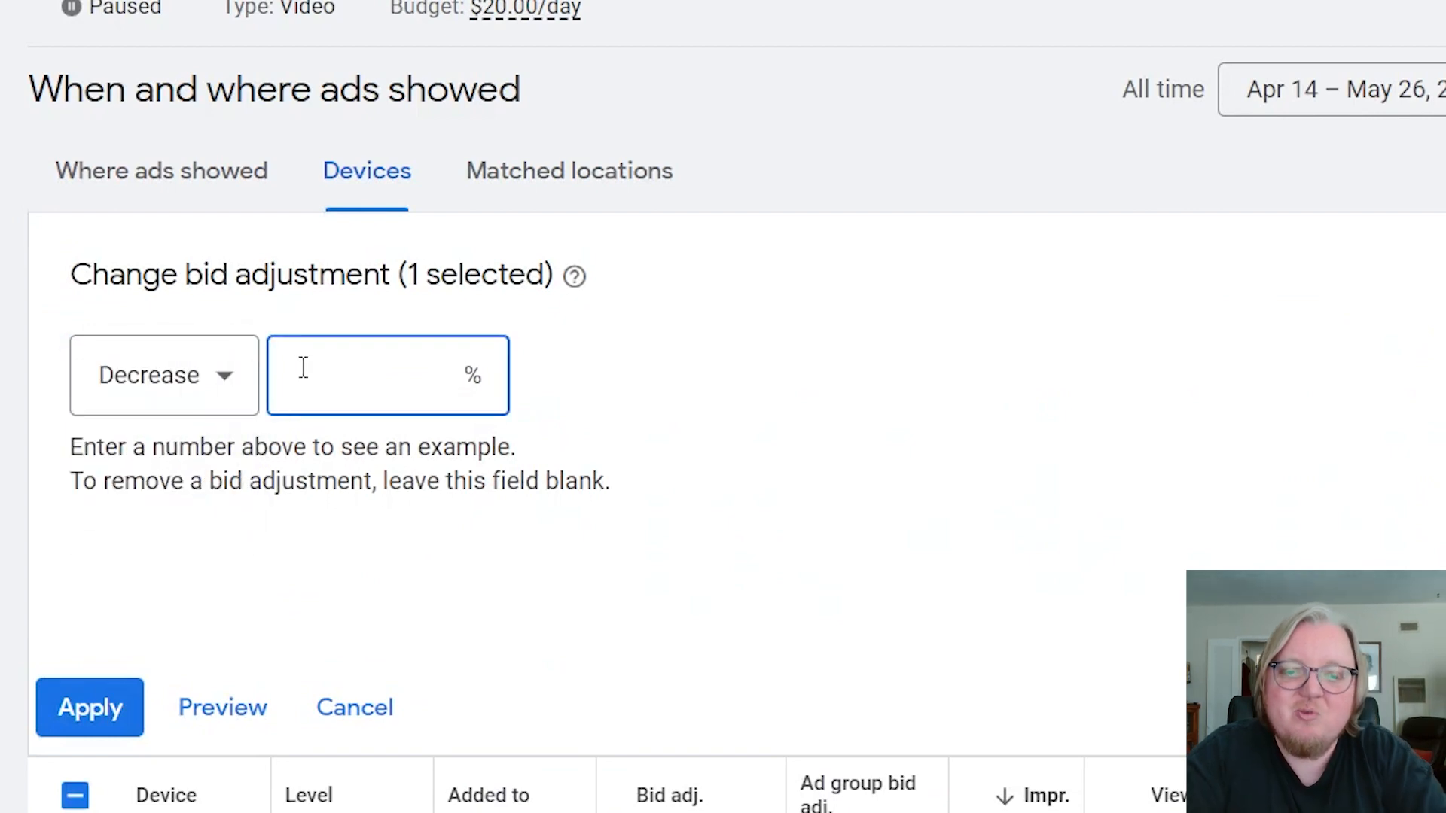
{"action": "type", "text": "1000"}
{"action": "key", "text": "BackSpace"}
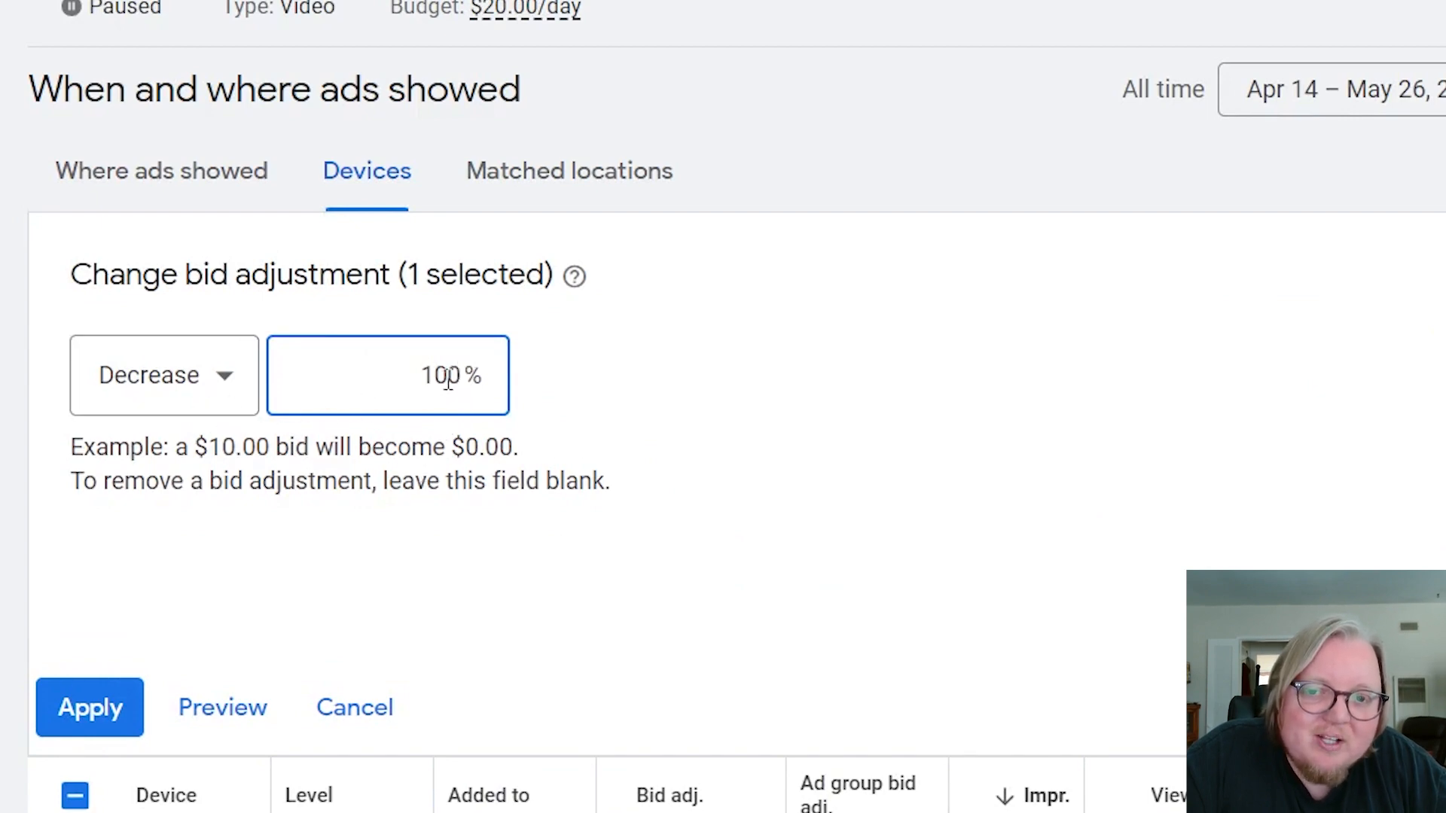
Compare the impressions, views and view rates of the device types below the bid adjustment form.
{"action": "scroll", "coordinate": [743, 520], "scroll_direction": "down", "scroll_amount": 2}
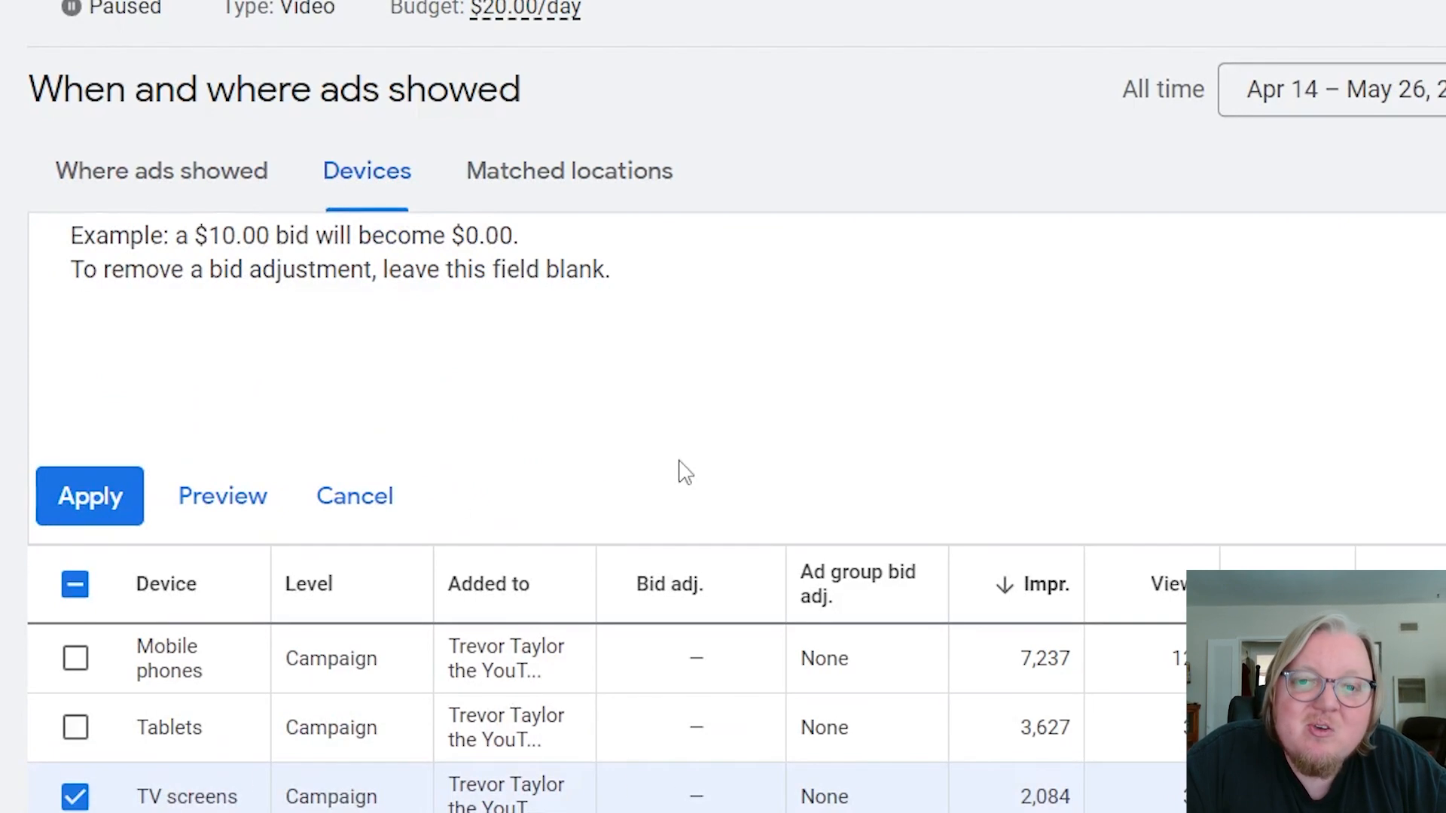
{"action": "scroll", "coordinate": [662, 467], "scroll_direction": "up", "scroll_amount": 2}
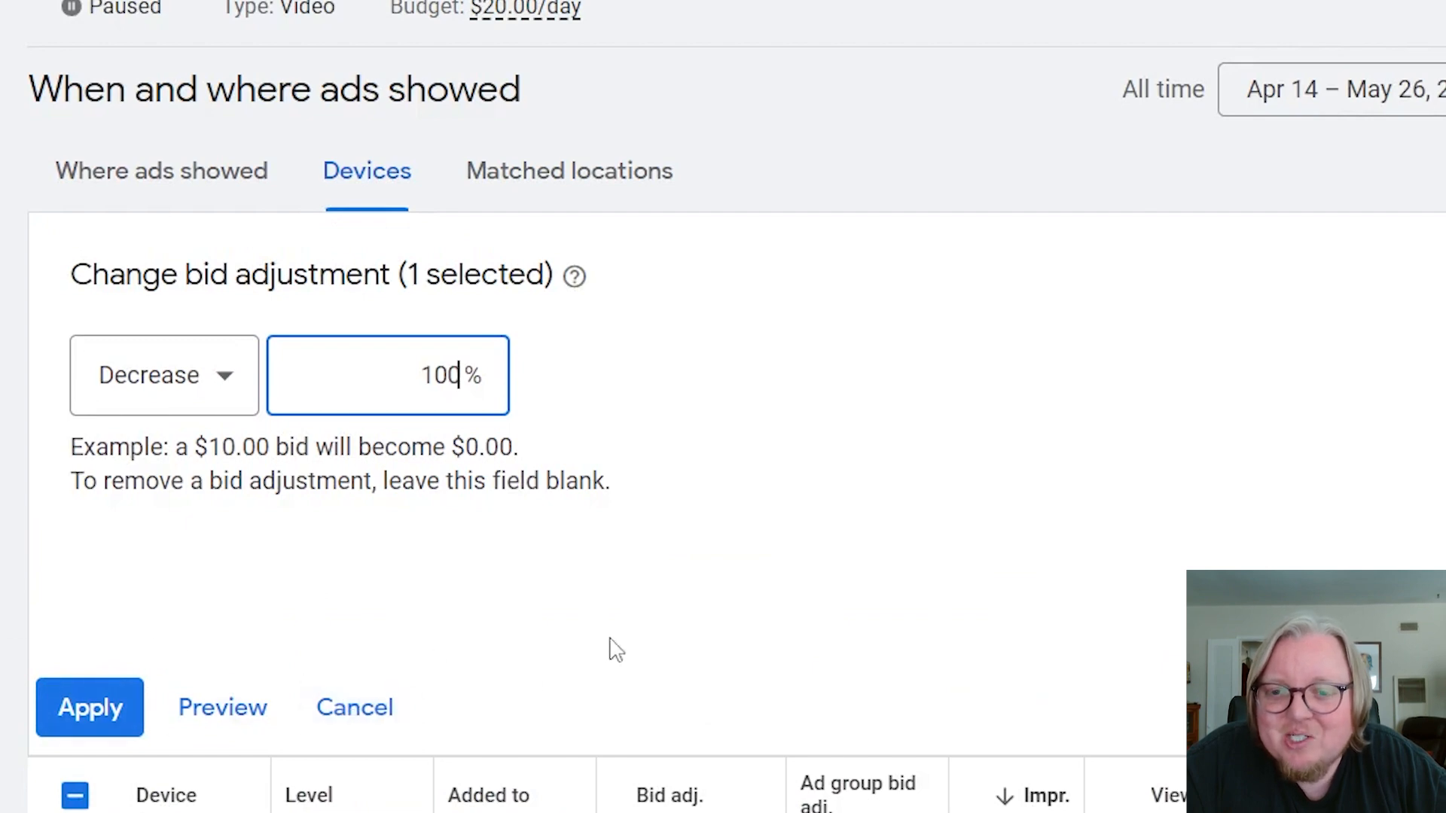
{"action": "scroll", "coordinate": [571, 625], "scroll_direction": "down", "scroll_amount": 5}
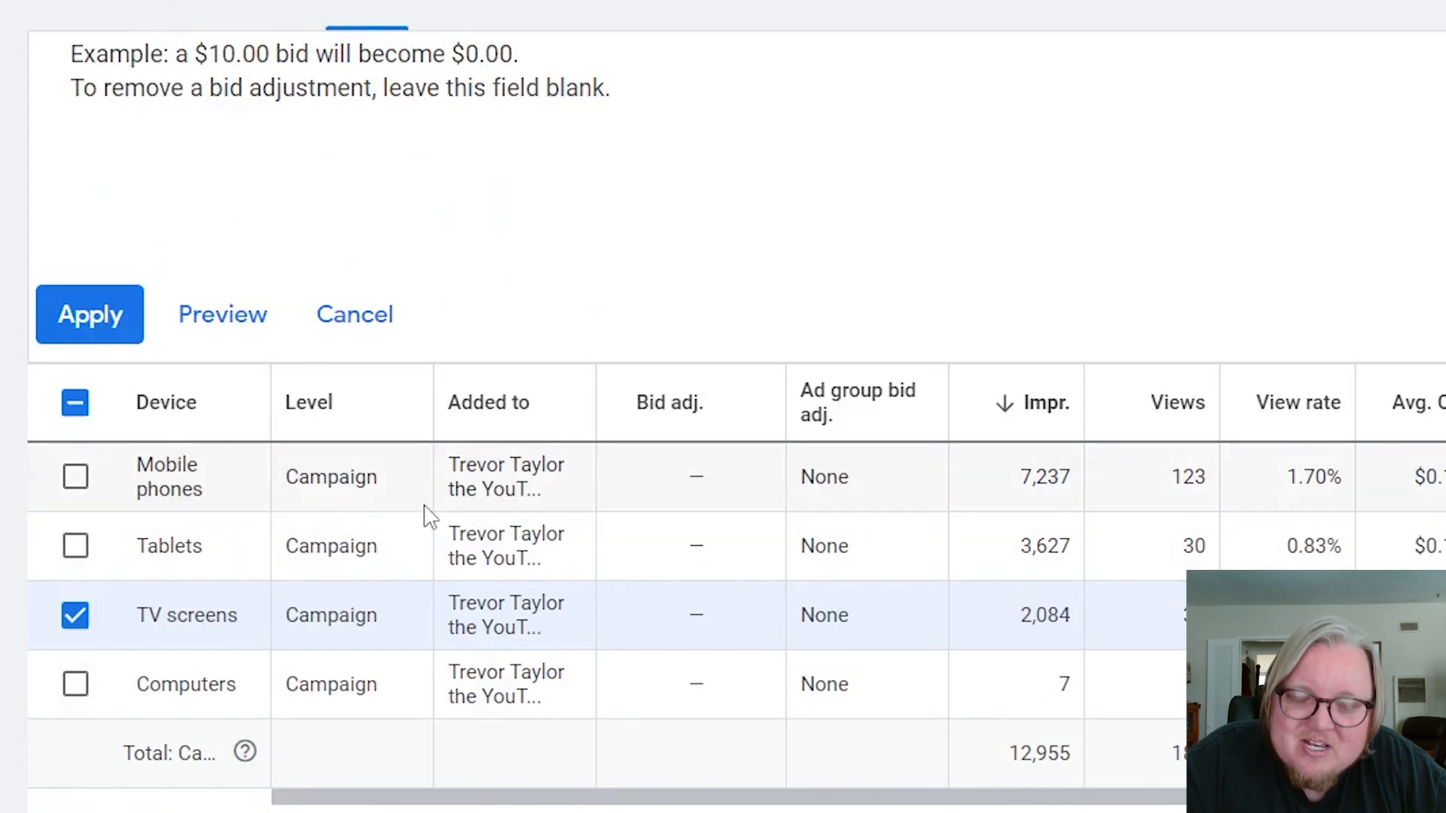
{"action": "scroll", "coordinate": [411, 482], "scroll_direction": "down", "scroll_amount": 3}
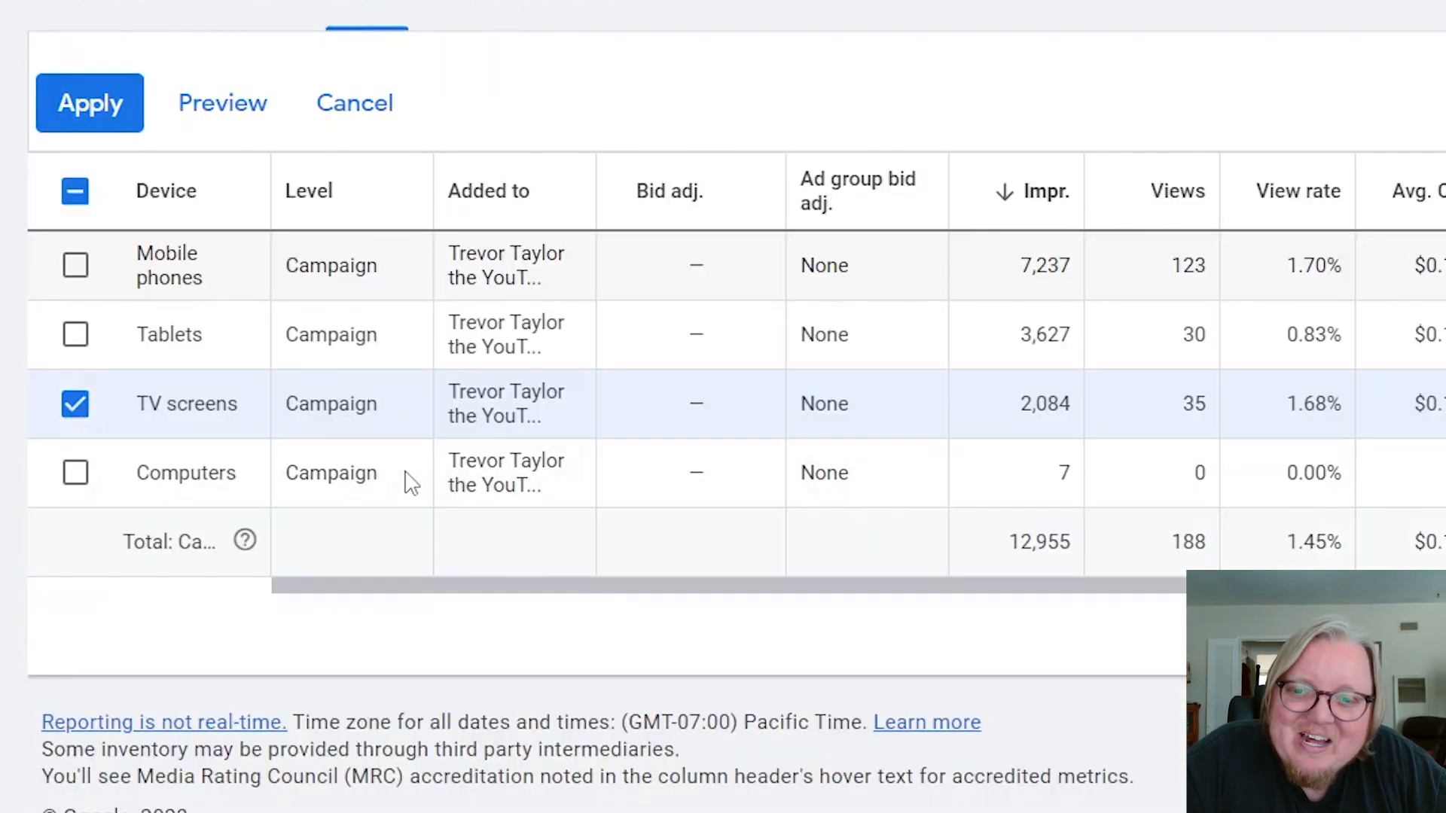
{"action": "scroll", "coordinate": [411, 482], "scroll_direction": "up", "scroll_amount": 6}
{"action": "scroll", "coordinate": [1162, 330], "scroll_direction": "down", "scroll_amount": 3}
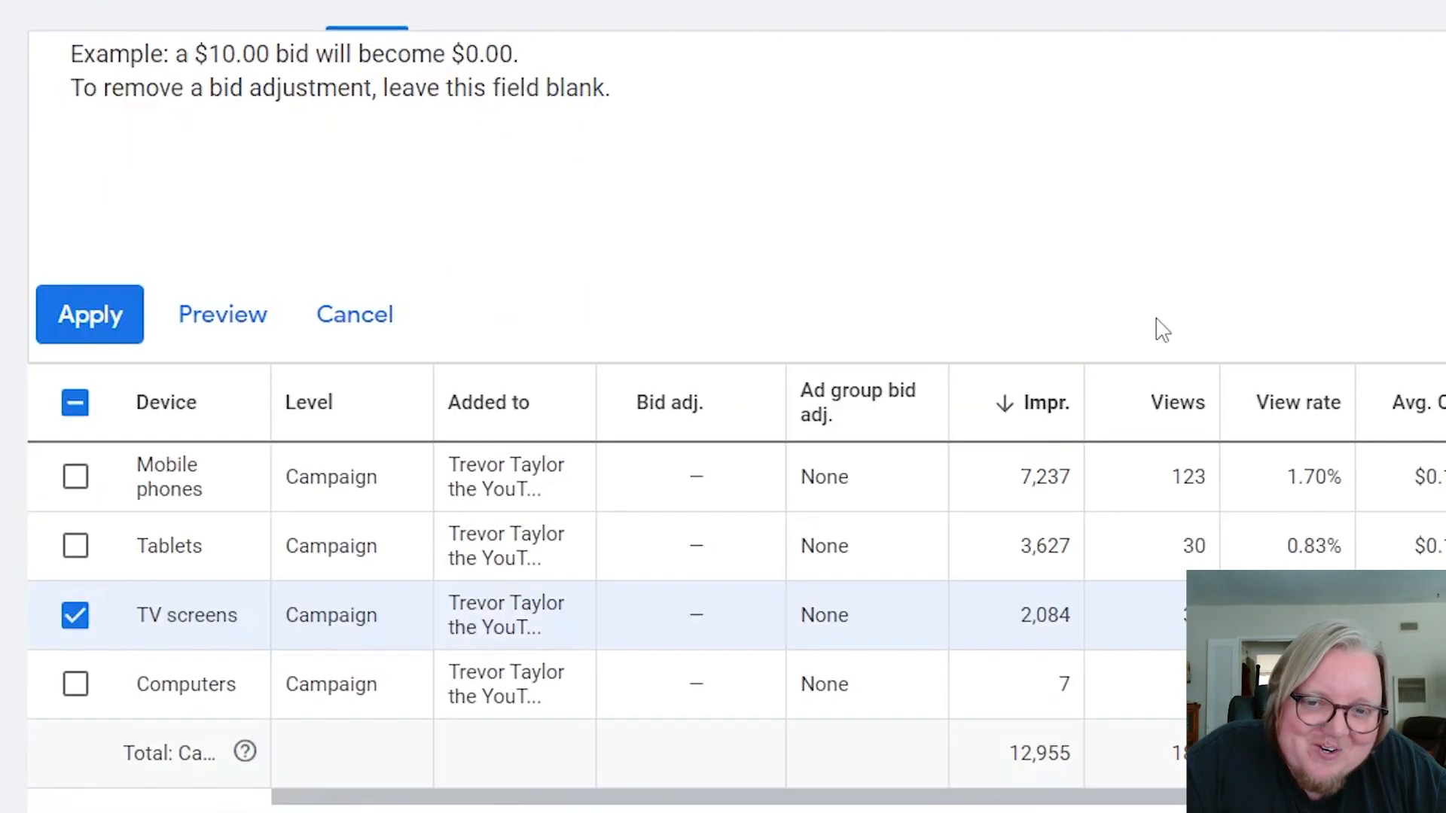